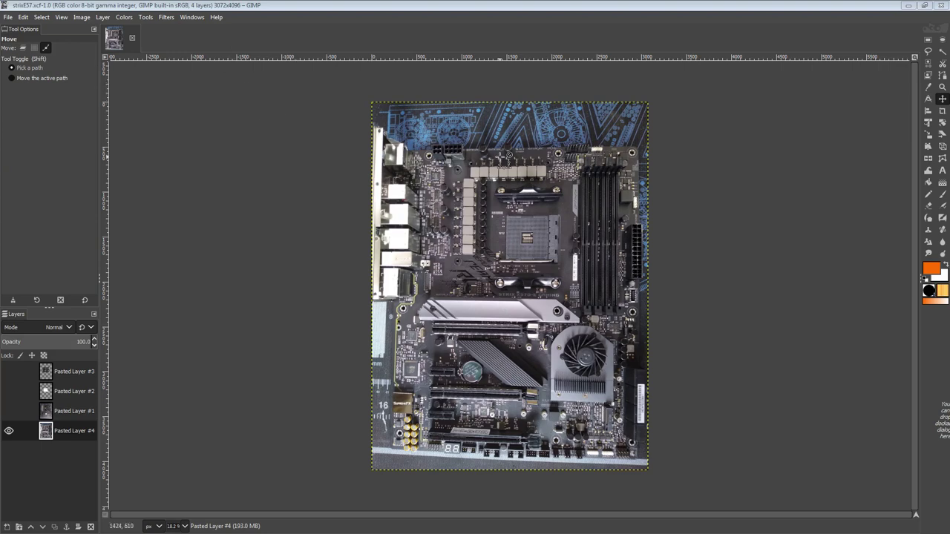
- Switch to the Paintbrush and draw a temporary stroke along the STRIX X570-E GAMING label, undoing it
key("p")
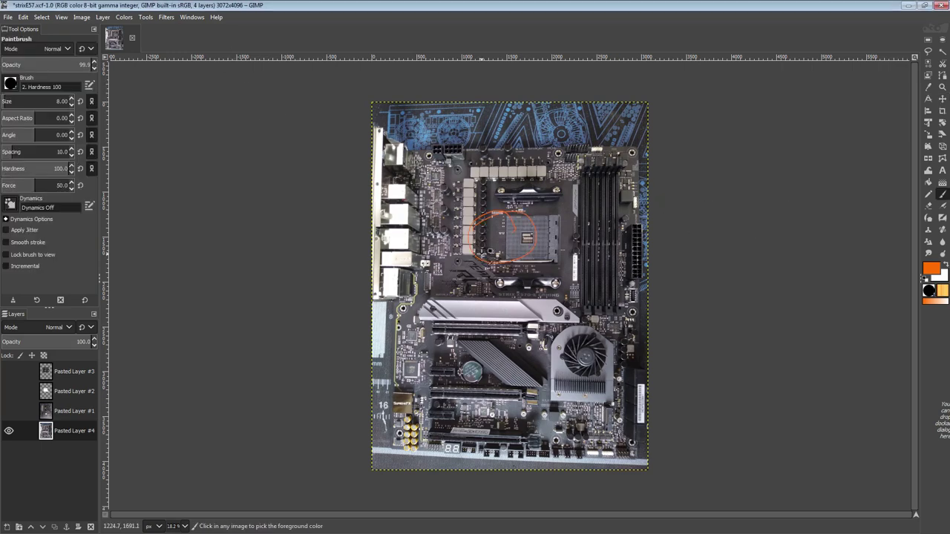
scroll(497, 264, "up", 5, "ctrl")
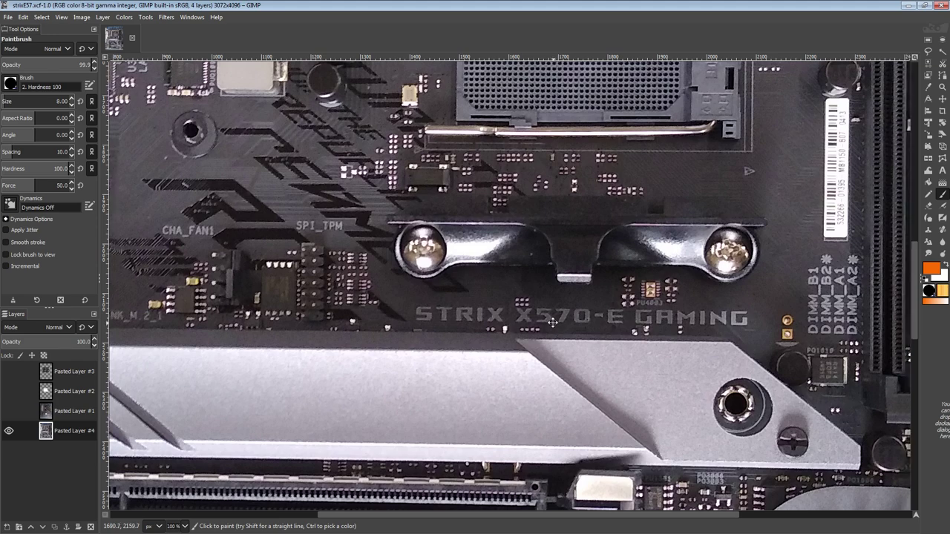
middle_click_drag(553, 322, 458, 296)
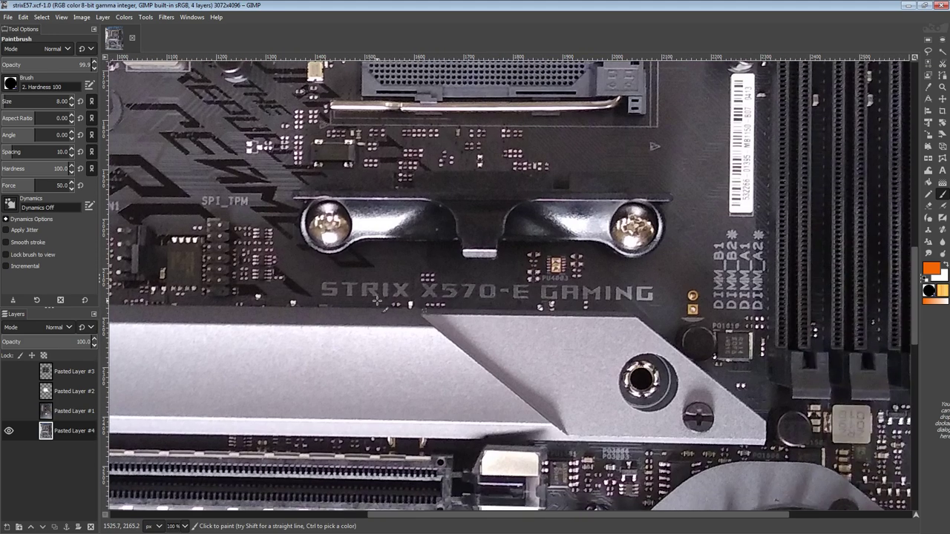
mouse_move(317, 275)
left_mouse_down()
mouse_move(316, 294)
mouse_move(645, 321)
mouse_move(666, 273)
left_mouse_up()
key("ctrl+z")
- Show Pasted Layer #2 with the price listings over the motherboard photo and make it the active layer
scroll(356, 160, "down", 1, "ctrl")
middle_click_drag(357, 160, 529, 425)
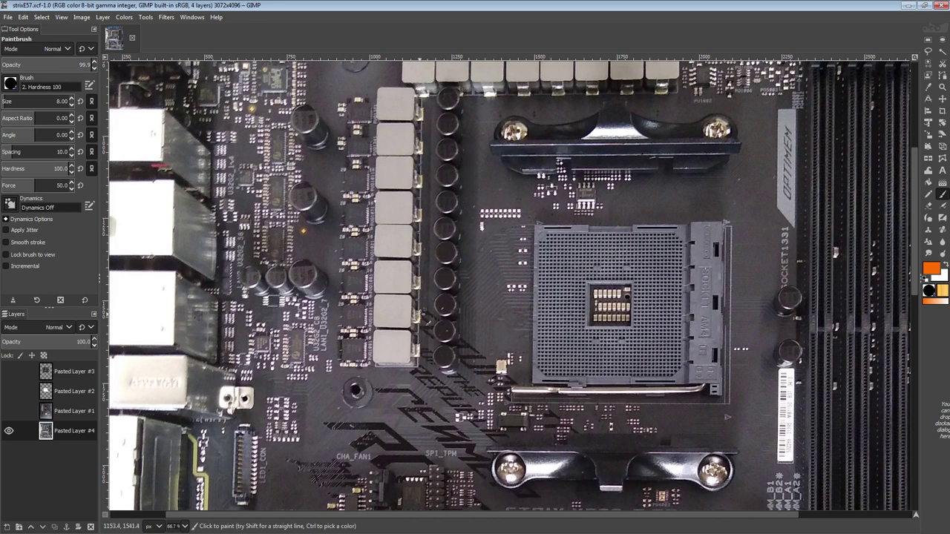
scroll(470, 308, "down", 3, "ctrl")
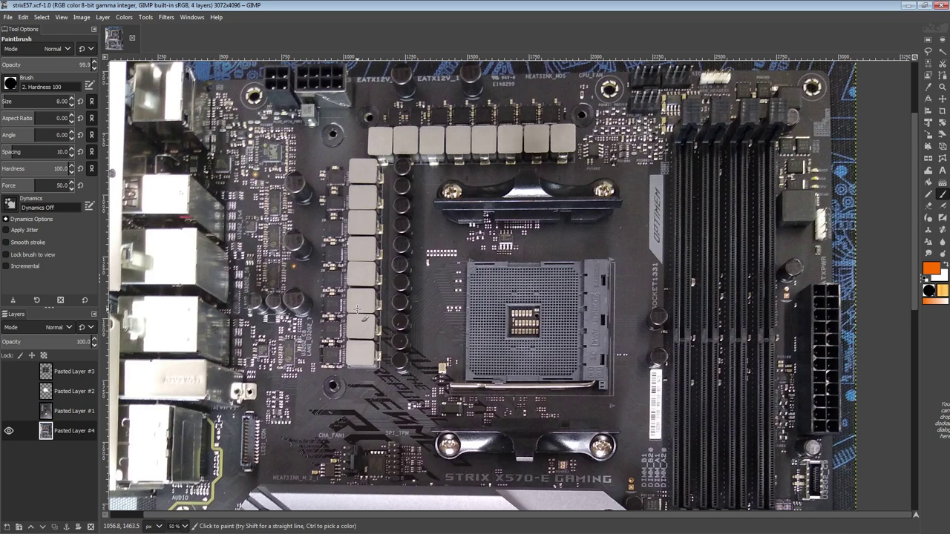
middle_click_drag(357, 309, 372, 299)
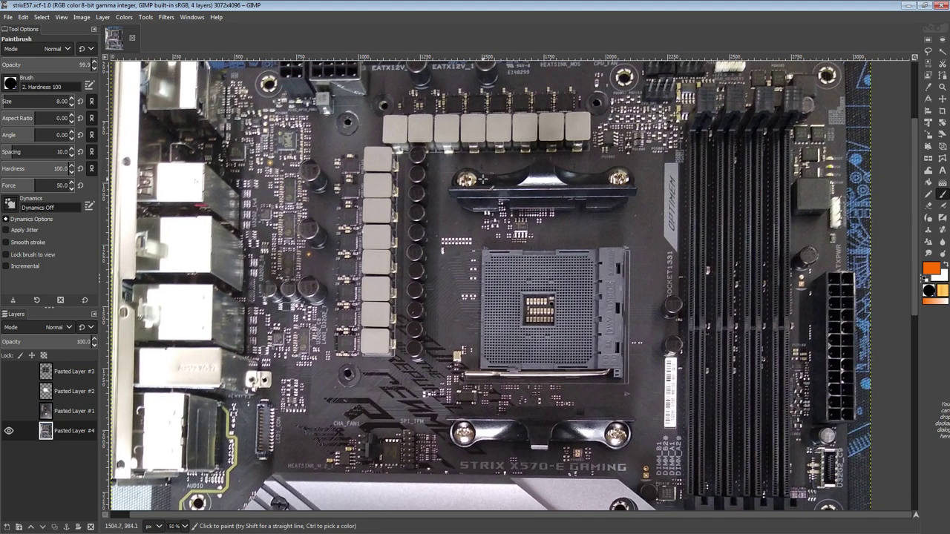
left_click(8, 391)
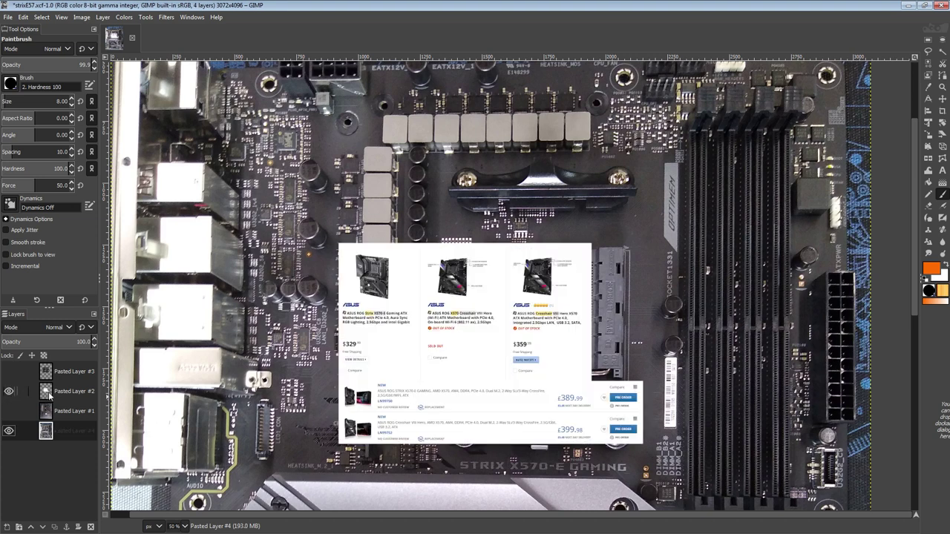
left_click(65, 391)
- Temporarily circle the third listing's out-of-stock notice and underline the $329.99 price in orange, undoing each stroke
left_click_drag(532, 307, 511, 308)
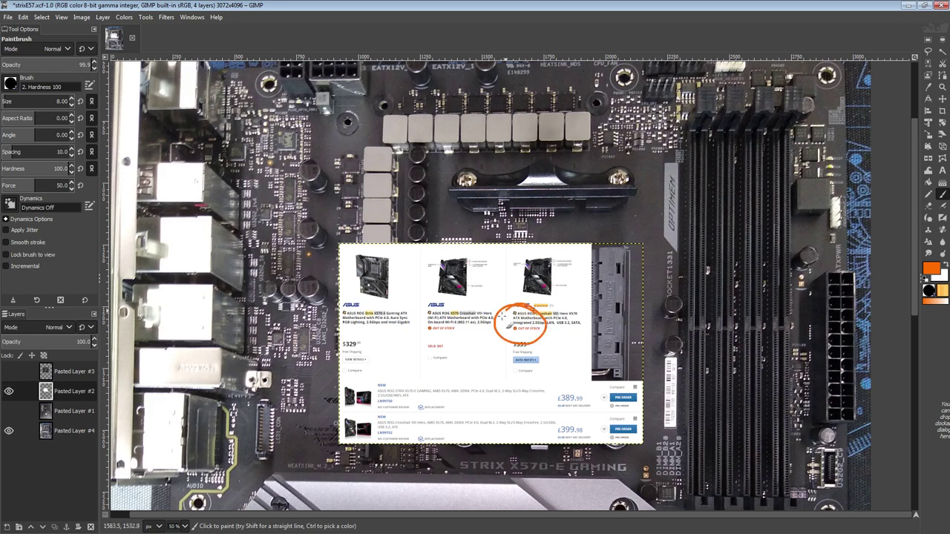
key("ctrl+z")
scroll(525, 356, "up", 3, "ctrl")
middle_click_drag(524, 408, 724, 474)
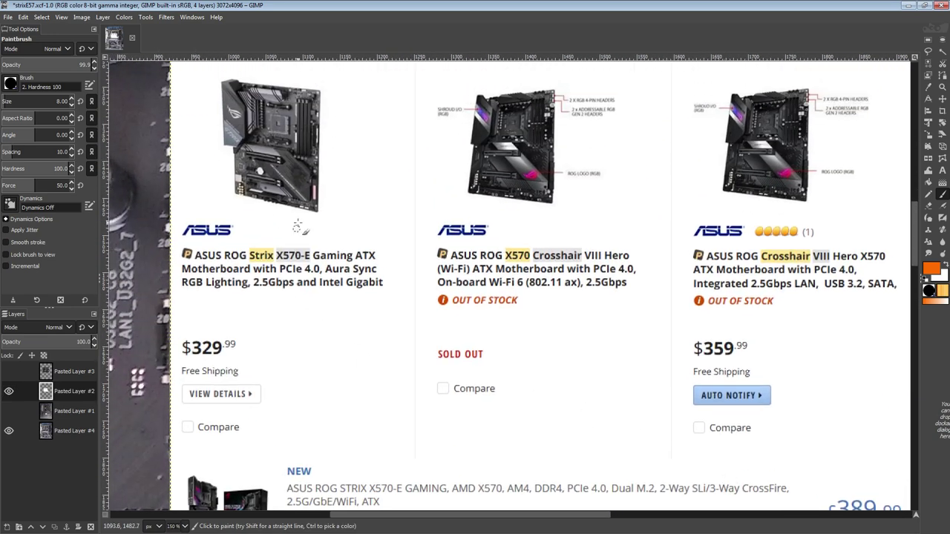
middle_click_drag(297, 239, 308, 279)
left_click_drag(185, 414, 280, 409)
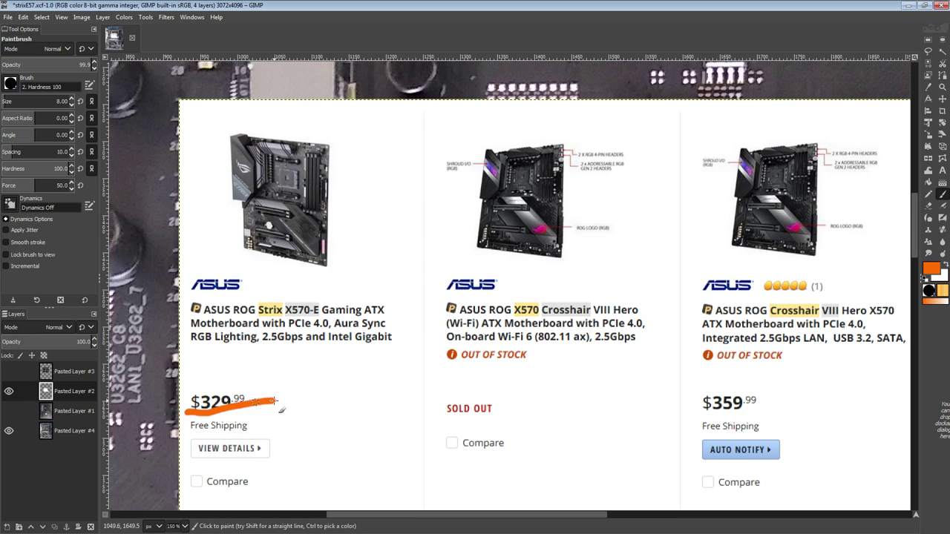
key("ctrl+z")
- Underline the Strix X570-E price again after viewing the Crosshair listings, and undo the underline
scroll(564, 349, "right", 1)
middle_click_drag(562, 349, 460, 344)
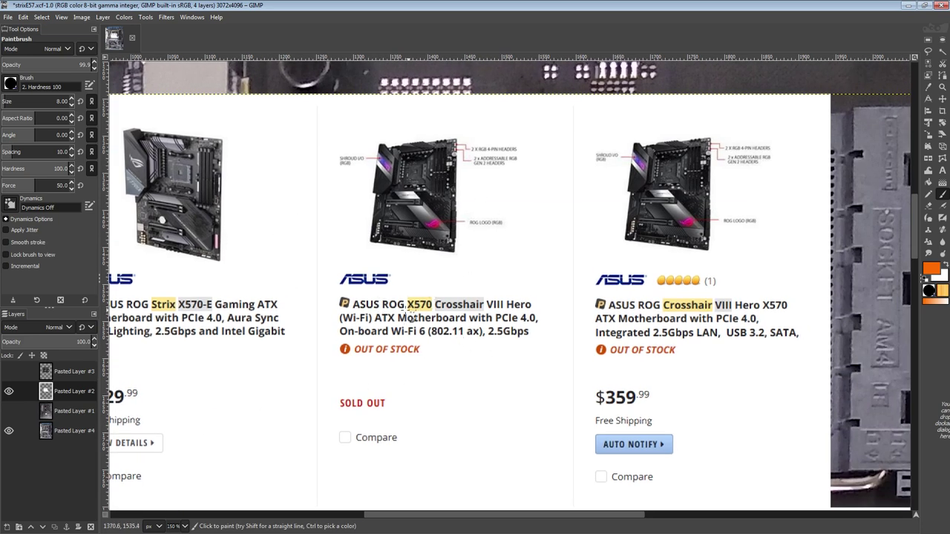
middle_click_drag(332, 385, 473, 379)
middle_click_drag(289, 402, 275, 385)
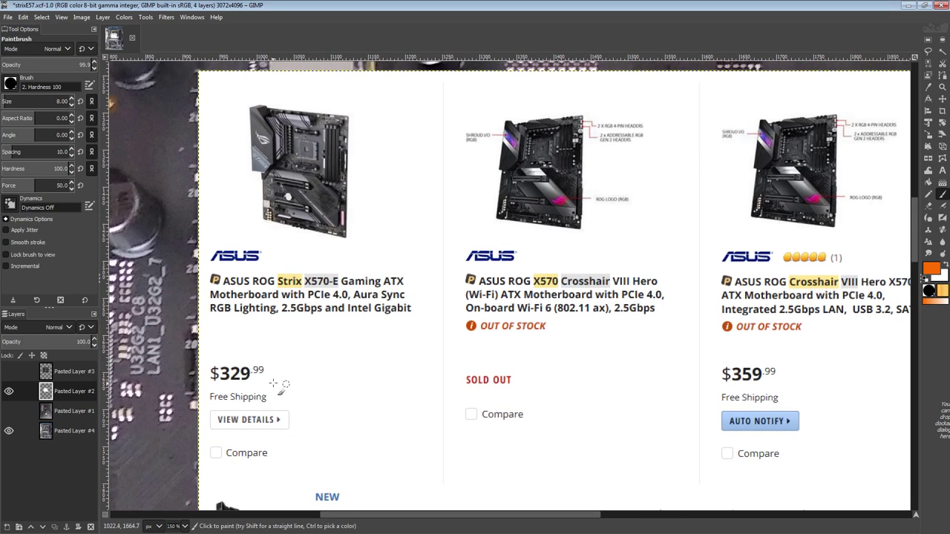
left_click_drag(203, 386, 277, 386)
key("ctrl+z")
- Temporarily underline the $359.99 price and mark the Crosshair VIII Hero listing, undoing both strokes
mouse_move(719, 336)
middle_mouse_down()
mouse_move(526, 247)
mouse_move(543, 244)
middle_mouse_up()
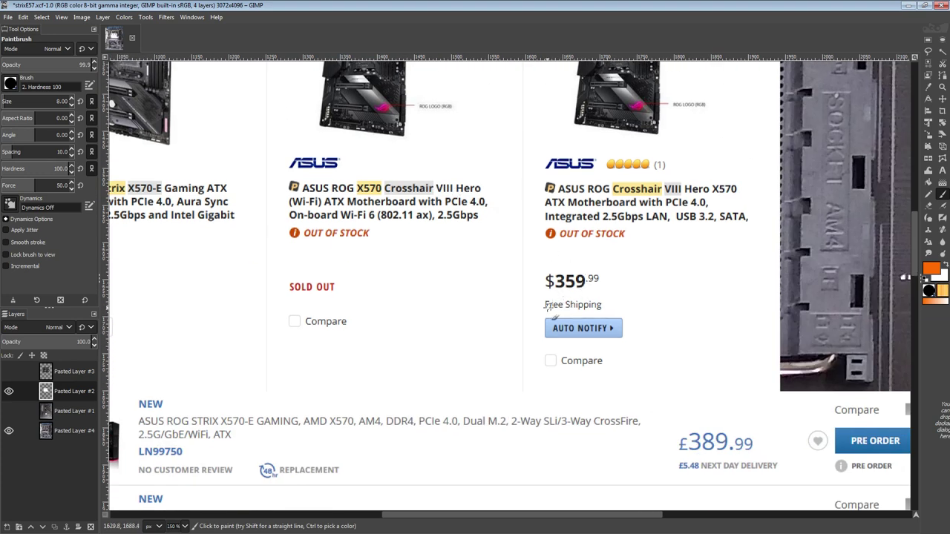
left_click_drag(536, 293, 609, 288)
key("ctrl+z")
scroll(614, 294, "up", 5)
mouse_move(638, 174)
left_mouse_down()
mouse_move(512, 360)
mouse_move(591, 200)
left_mouse_up()
key("ctrl+z")
- Temporarily mark the area around the $329.99 price and the Crosshair VIII Hero product picture, undoing both strokes
middle_click_drag(476, 368, 695, 264)
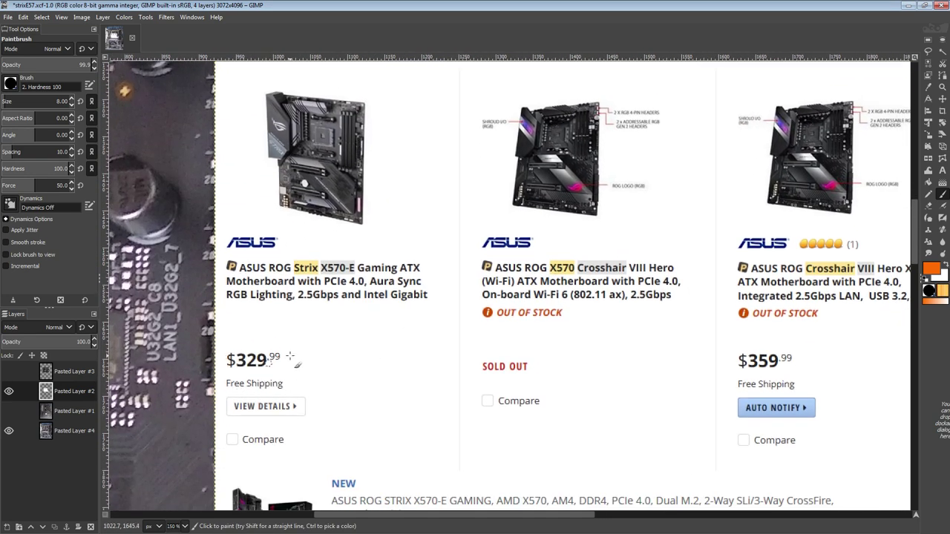
left_click_drag(308, 331, 274, 328)
key("ctrl+z")
scroll(633, 182, "right", 5, "shift")
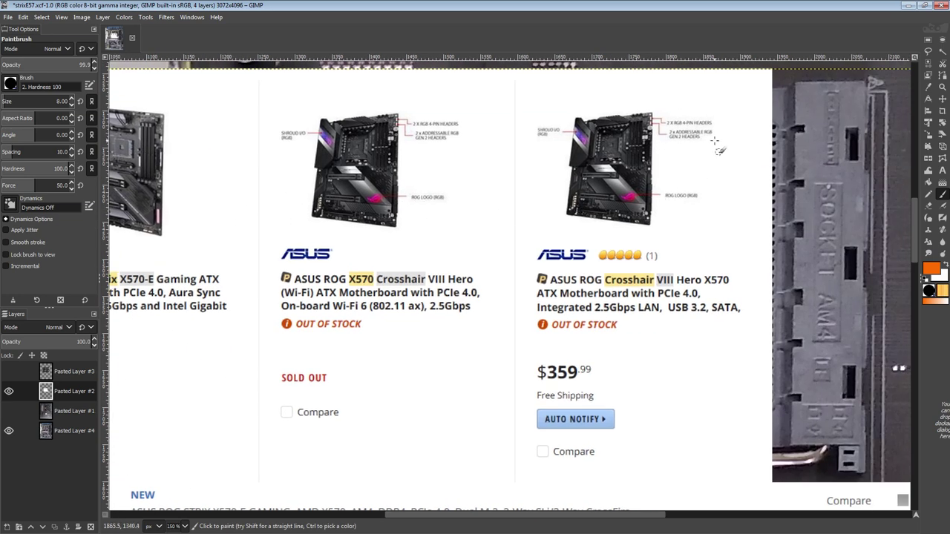
left_click_drag(722, 156, 700, 110)
key("ctrl+z")
- Temporarily mark the £389.99 Strix and £399.98 Crosshair pre-order listings in orange, undoing both strokes
middle_click_drag(504, 348, 619, 72)
scroll(585, 226, "down", 1, "ctrl")
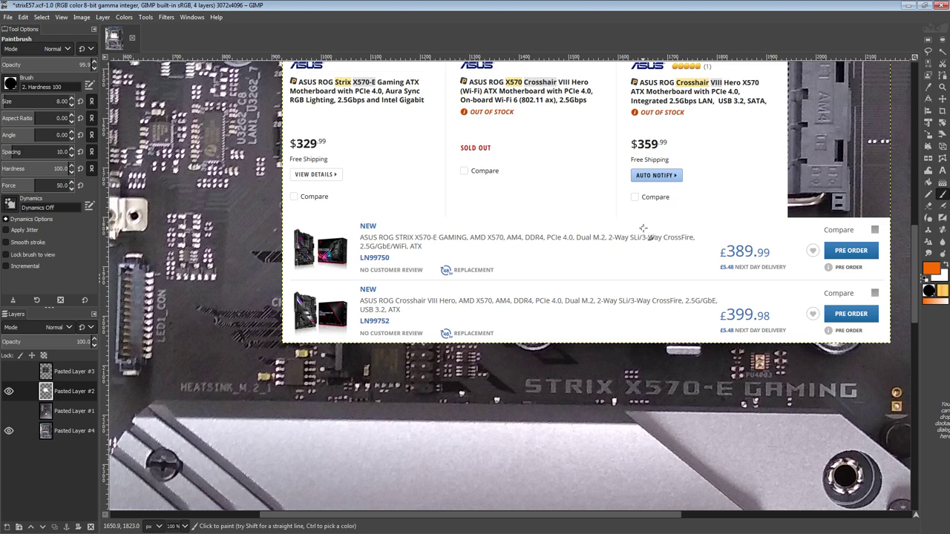
middle_click_drag(686, 231, 600, 301)
scroll(603, 305, "up", 2, "ctrl")
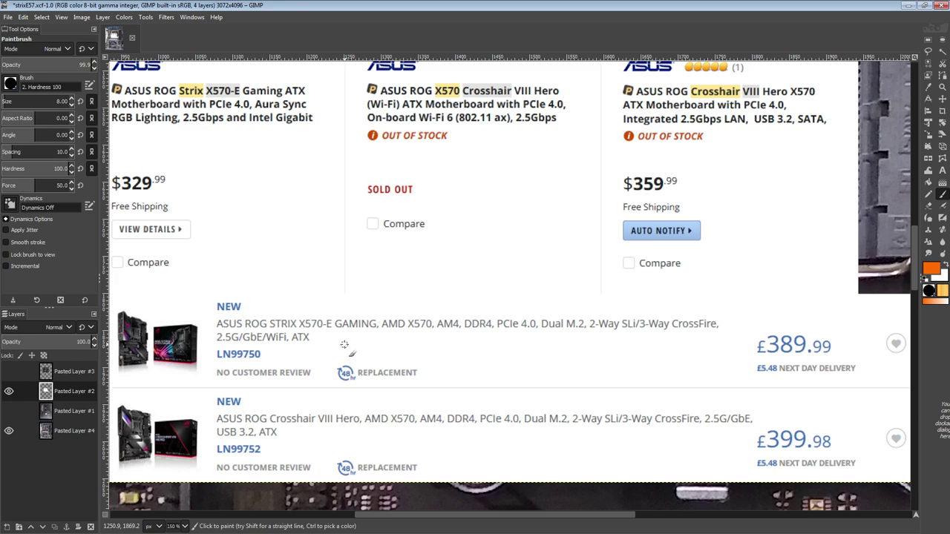
middle_click_drag(494, 263, 554, 254)
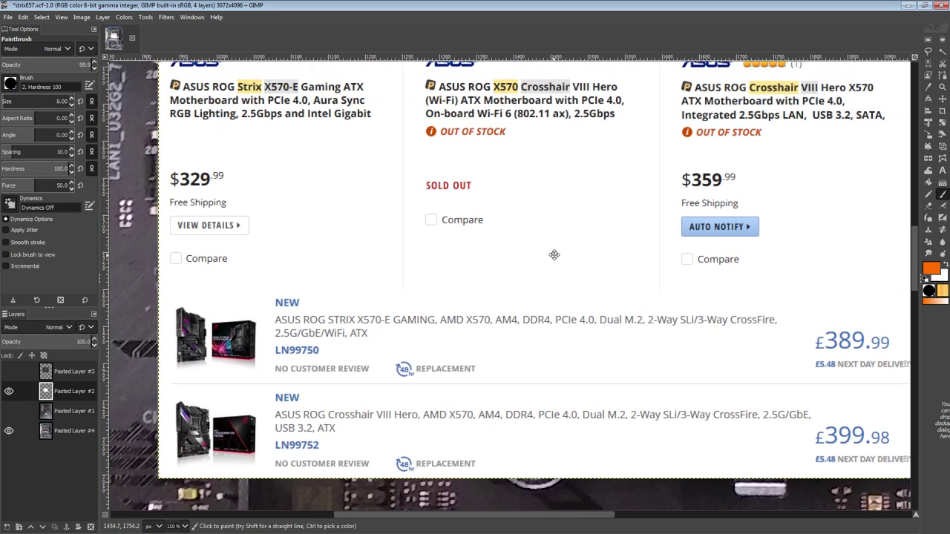
middle_click_drag(553, 331, 512, 314)
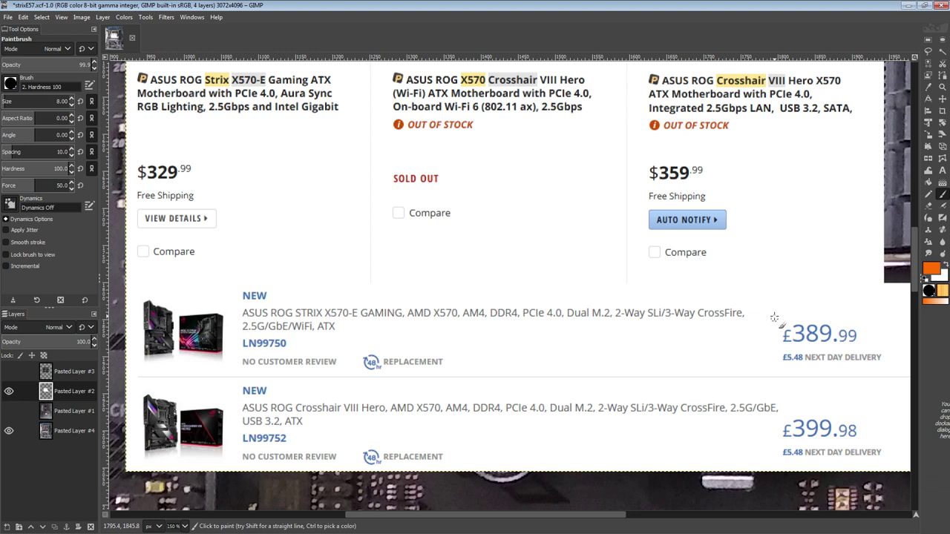
mouse_move(774, 318)
left_mouse_down()
mouse_move(901, 380)
mouse_move(779, 304)
mouse_move(765, 310)
left_mouse_up()
key("ctrl+z")
mouse_move(766, 416)
left_mouse_down()
mouse_move(804, 468)
mouse_move(895, 398)
mouse_move(741, 415)
left_mouse_up()
key("ctrl+z")
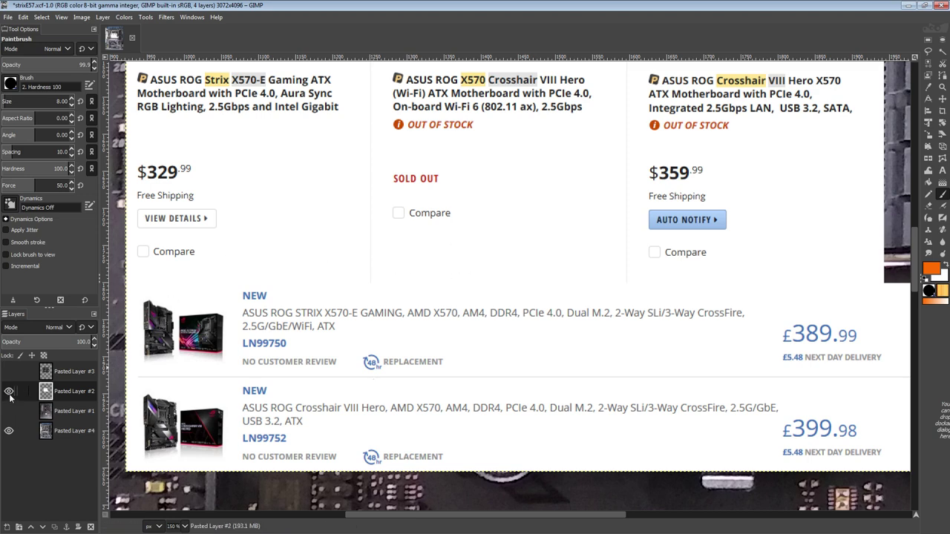
- Hide Pasted Layer #2, make Pasted Layer #4 active and undo a trial stroke on the board
left_click(9, 391)
left_click(61, 428)
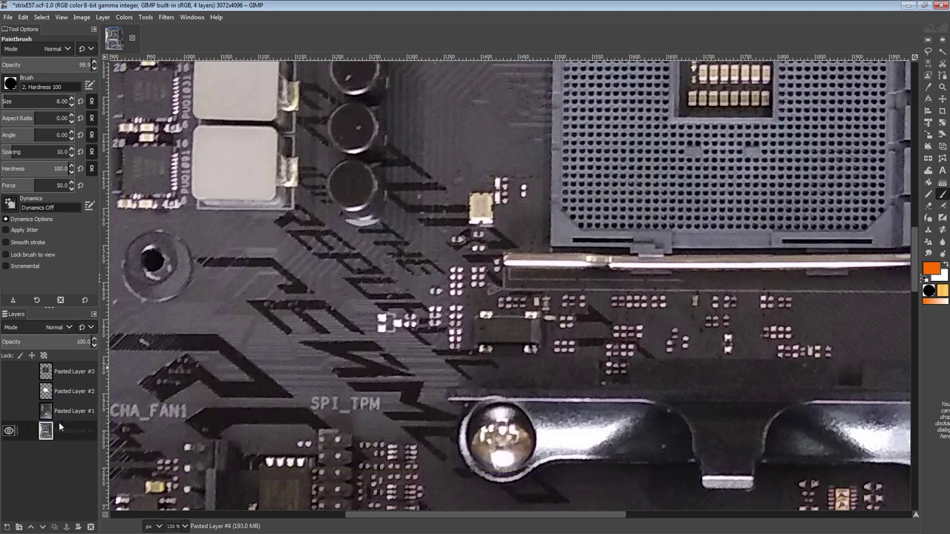
left_click_drag(392, 292, 373, 288)
key("ctrl+z")
- Scribble in orange over the 4-pin CPU power connector beside the 8-pin connector on the board
scroll(402, 325, "down", 1, "ctrl")
scroll(423, 320, "down", 1, "ctrl")
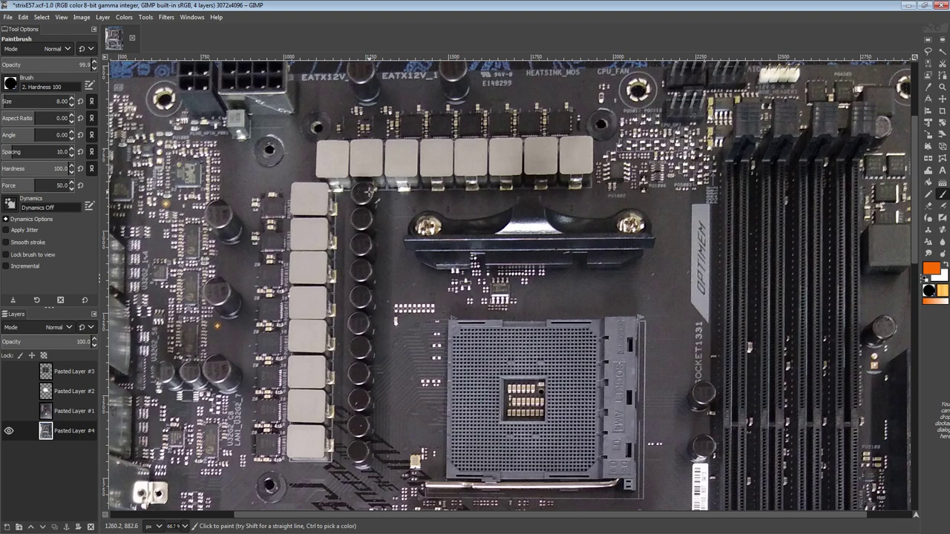
middle_click_drag(364, 302, 532, 424)
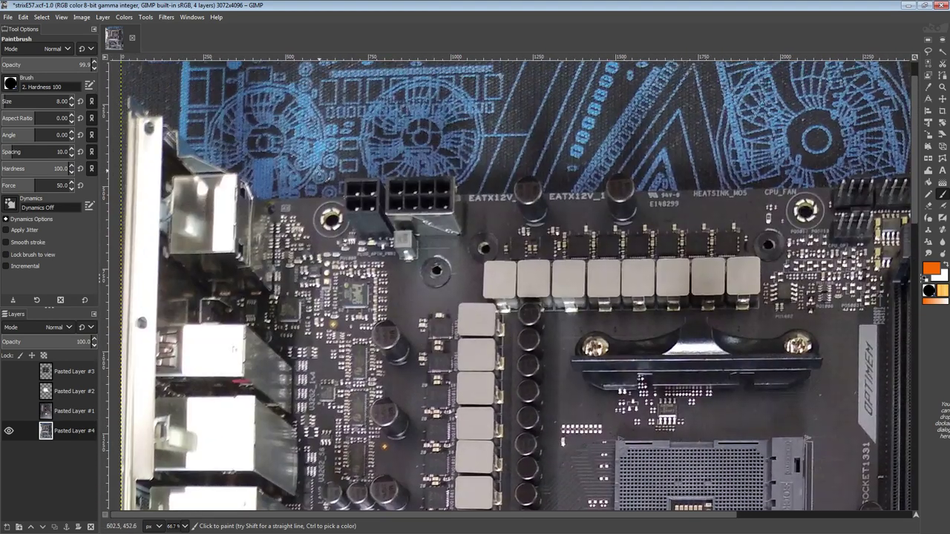
mouse_move(357, 194)
left_mouse_down()
mouse_move(366, 240)
mouse_move(382, 182)
mouse_move(377, 236)
mouse_move(374, 205)
mouse_move(351, 177)
left_mouse_up()
mouse_move(449, 391)
middle_mouse_down()
mouse_move(424, 188)
mouse_move(448, 271)
mouse_move(452, 400)
middle_mouse_up()
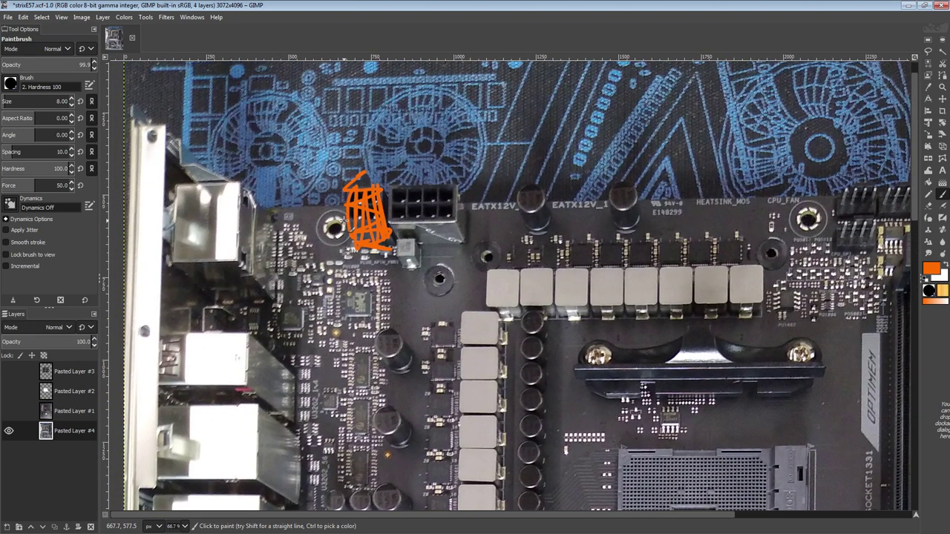
- Outline the L-shaped VRM area around both rows of inductors and power stages with connected straight orange lines
scroll(295, 145, "down", 8)
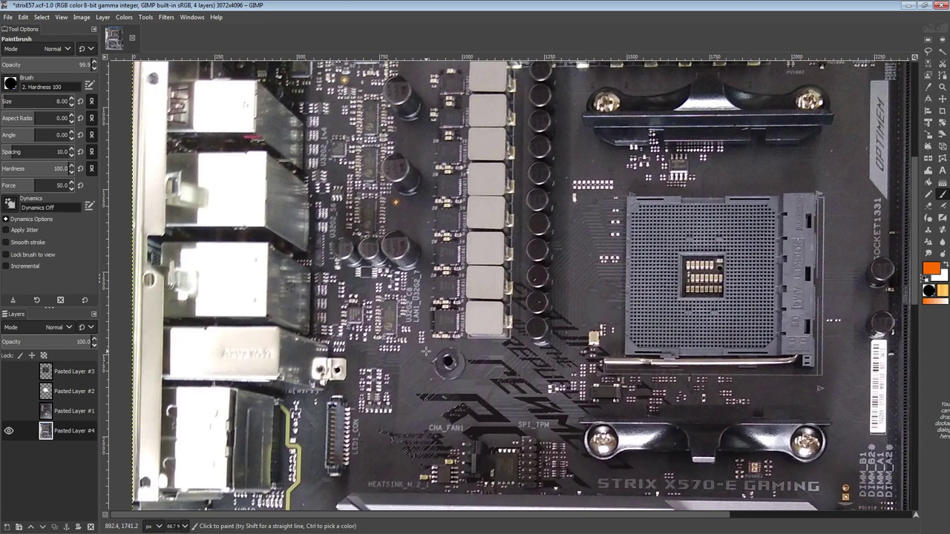
left_click(522, 350, "shift")
mouse_move(539, 158)
middle_mouse_down()
mouse_move(518, 410)
mouse_move(519, 332)
middle_mouse_up()
left_click(501, 239, "shift")
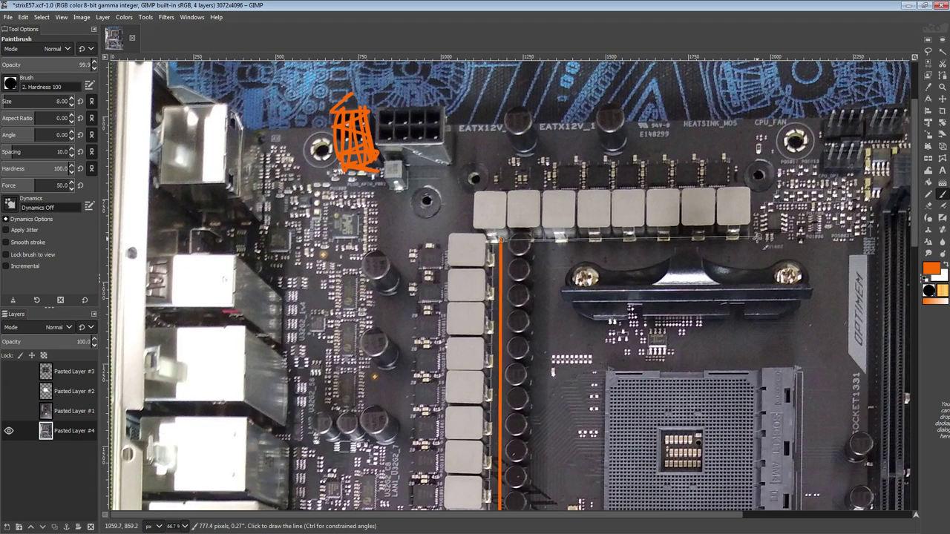
left_click(755, 240, "shift")
left_click(755, 156, "shift")
left_click(460, 158, "shift")
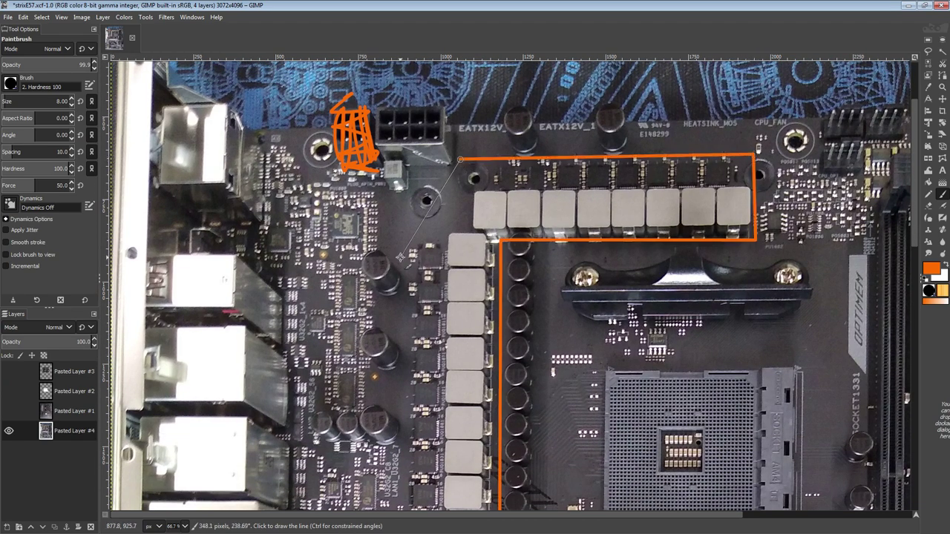
left_click(407, 247, "shift")
middle_click_drag(416, 438, 446, 205)
left_click(438, 293, "shift")
- Mark the controller chip below the 4-pin connector with an X and draw a straight leader line up to the mat
scroll(500, 199, "up", 1, "ctrl")
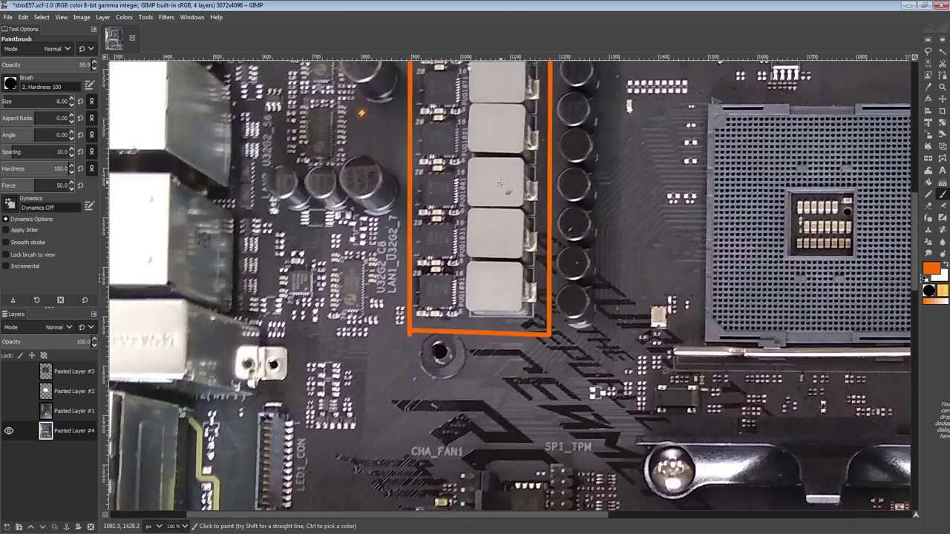
middle_click_drag(501, 196, 504, 364)
scroll(504, 365, "up", 6)
scroll(446, 319, "left", 2)
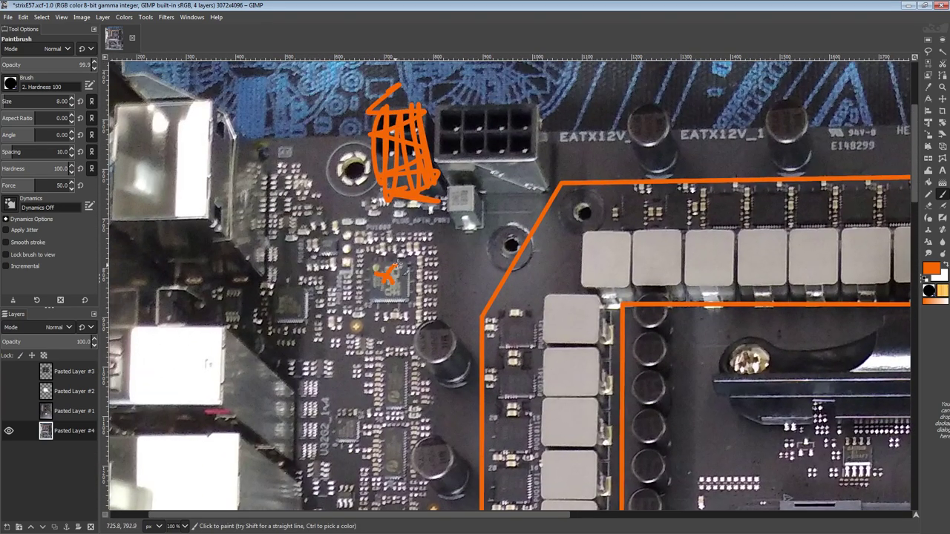
middle_click_drag(320, 124, 383, 204)
left_click(382, 196, "shift")
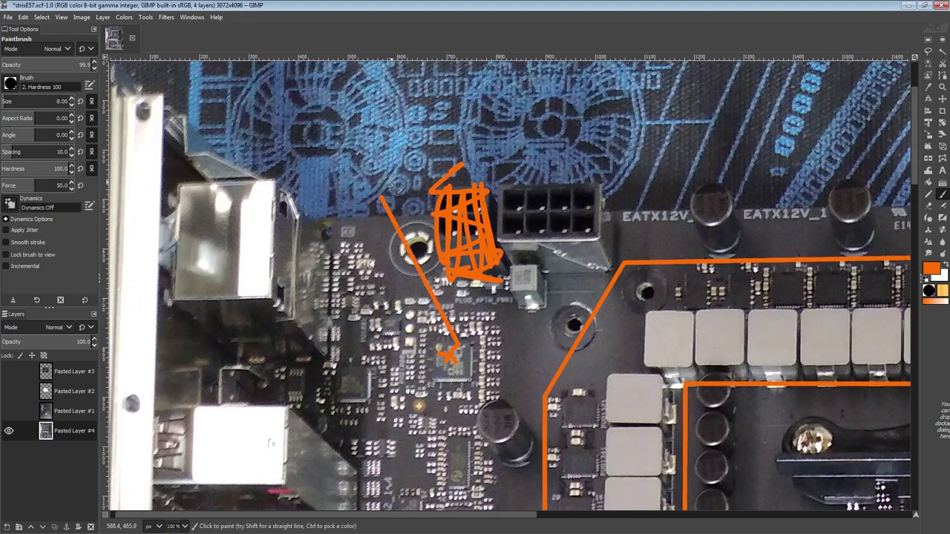
- Handwrite the label "ASP140" in orange at the end of the controller chip's leader line
mouse_move(341, 168)
left_mouse_down()
mouse_move(343, 196)
mouse_move(361, 189)
left_mouse_up()
mouse_move(342, 185)
left_mouse_down()
mouse_move(355, 166)
mouse_move(364, 180)
left_mouse_up()
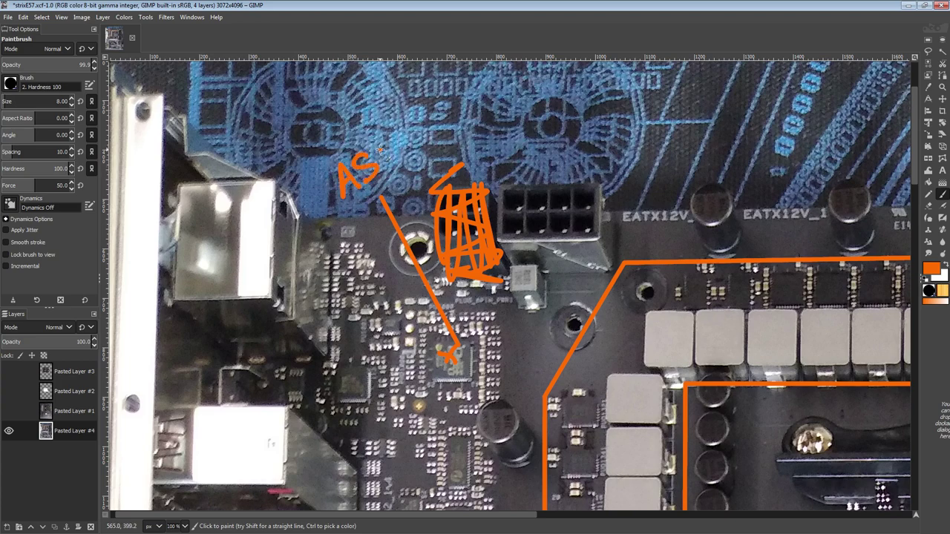
left_click_drag(380, 148, 390, 163)
left_click_drag(381, 144, 410, 159)
left_click_drag(429, 122, 439, 142)
left_click_drag(436, 132, 432, 152)
left_click_drag(456, 120, 443, 129)
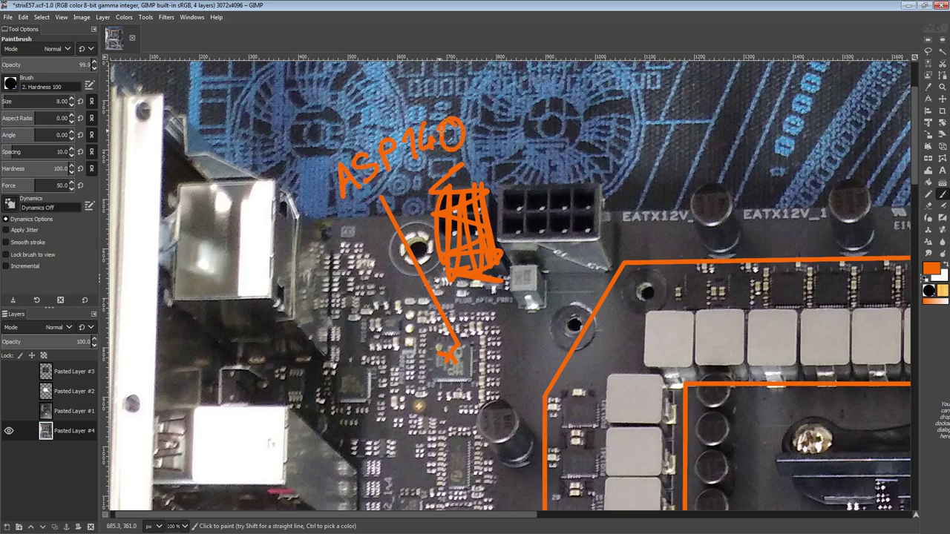
scroll(475, 186, "down", 3)
scroll(475, 185, "right", 3)
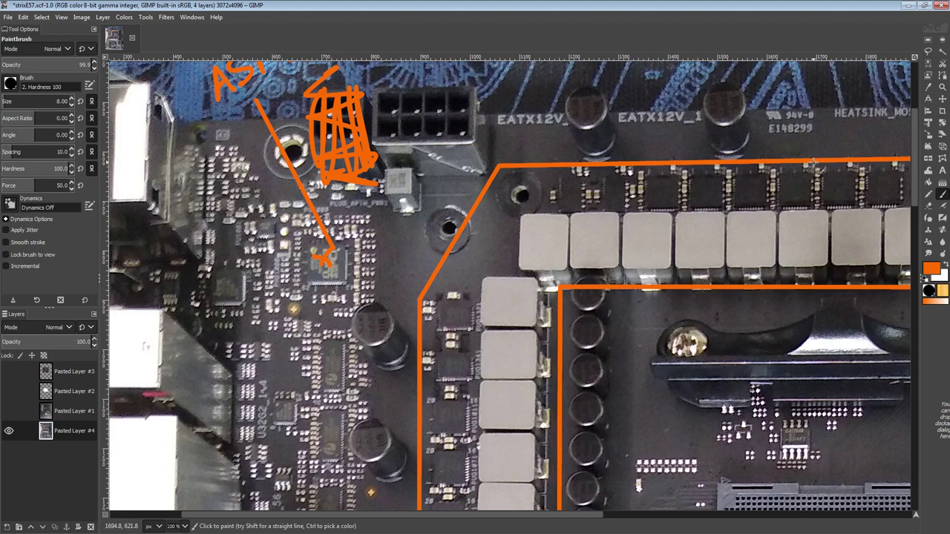
scroll(752, 169, "right", 4)
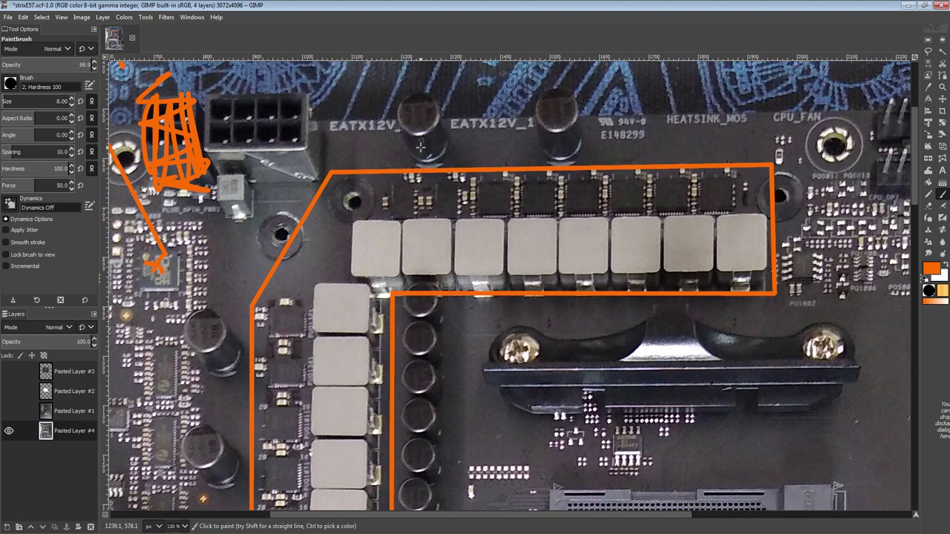
scroll(453, 193, "up", 1)
scroll(453, 193, "left", 1)
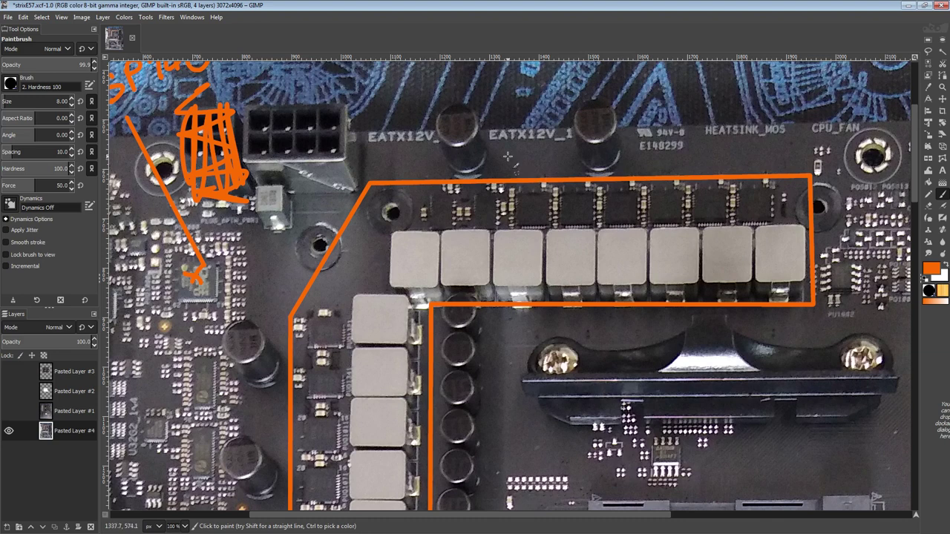
- Split the L-shaped VRM outline with two straight lines, separating the four corner inductors from the six on each arm
left_click(503, 182)
left_click(491, 303, "shift")
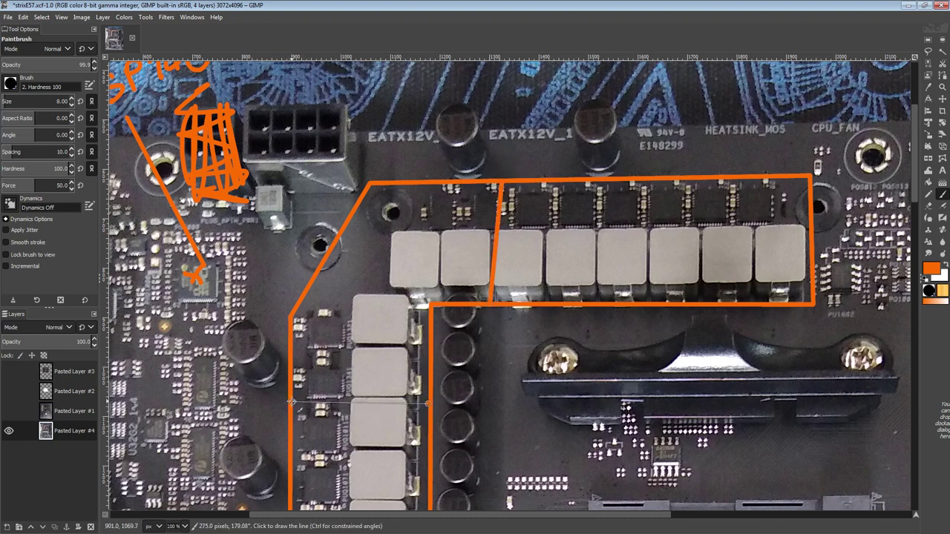
left_click(428, 399)
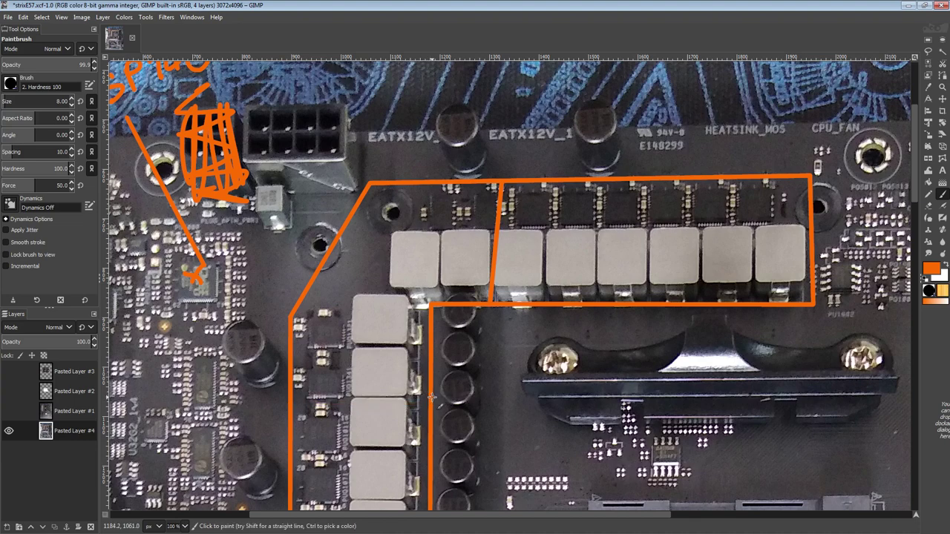
left_click(289, 398, "shift")
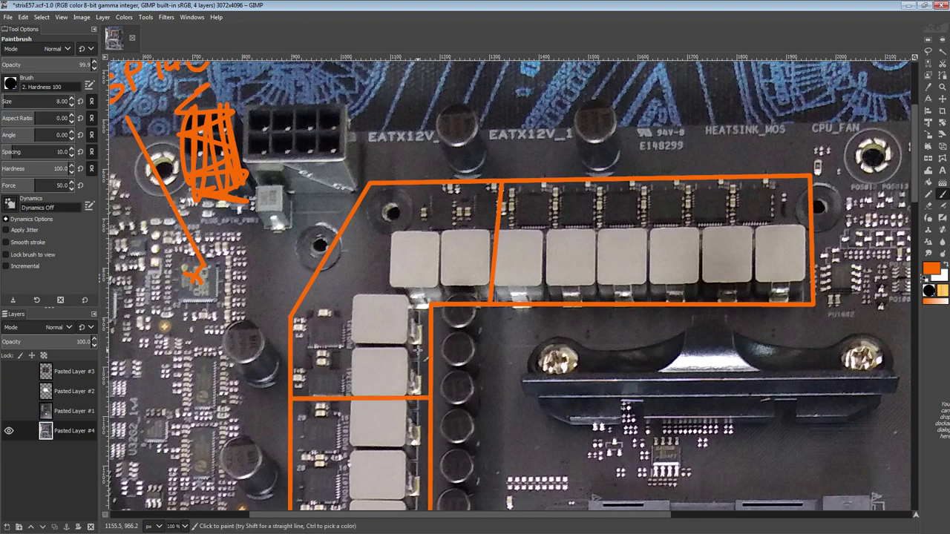
- Handwrite "SOC" beside the outline's slanted corner and draw a dashed divider through the corner section
middle_click_drag(373, 253, 440, 260)
mouse_move(369, 245)
left_mouse_down()
mouse_move(377, 260)
mouse_move(369, 275)
left_mouse_up()
mouse_move(386, 236)
left_mouse_down()
mouse_move(391, 246)
mouse_move(415, 227)
left_mouse_up()
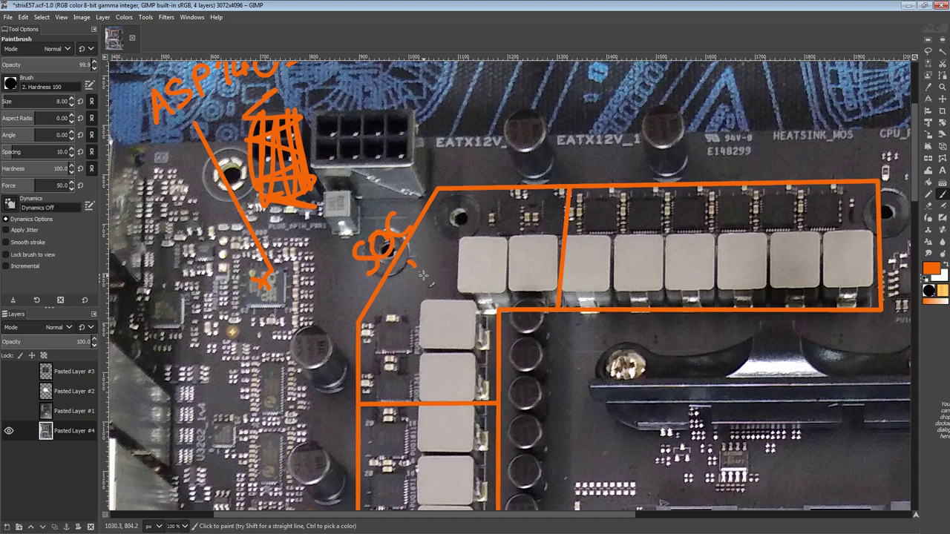
left_click_drag(421, 273, 459, 294)
- Number the two corner-section inductor pairs 1 on the vertical arm and 2 on the horizontal arm
left_click_drag(500, 262, 515, 273)
key("ctrl+z")
left_click_drag(428, 346, 446, 366)
left_click_drag(496, 259, 524, 275)
mouse_move(609, 309)
middle_mouse_down()
mouse_move(457, 235)
mouse_move(441, 367)
middle_mouse_up()
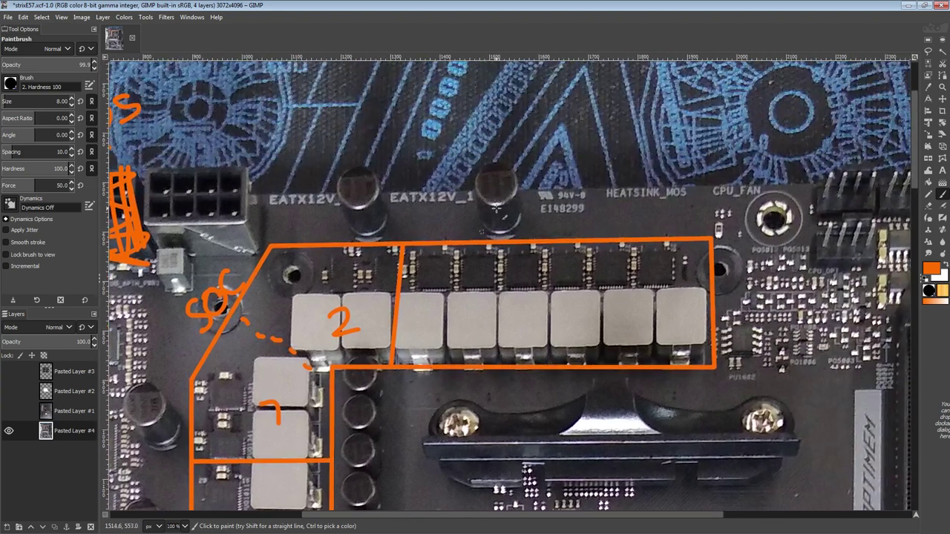
- Handwrite "Vcore" above the horizontal arm and divide its six inductors into pairs with dashed vertical lines
mouse_move(461, 193)
left_mouse_down()
mouse_move(496, 185)
mouse_move(524, 224)
mouse_move(536, 208)
mouse_move(590, 202)
mouse_move(619, 217)
left_mouse_up()
left_click_drag(496, 362, 496, 347)
left_click_drag(496, 331, 498, 276)
left_click_drag(499, 265, 501, 257)
left_click_drag(601, 365, 599, 316)
left_click_drag(599, 307, 592, 249)
middle_click_drag(514, 381, 543, 341)
key("ctrl+z")
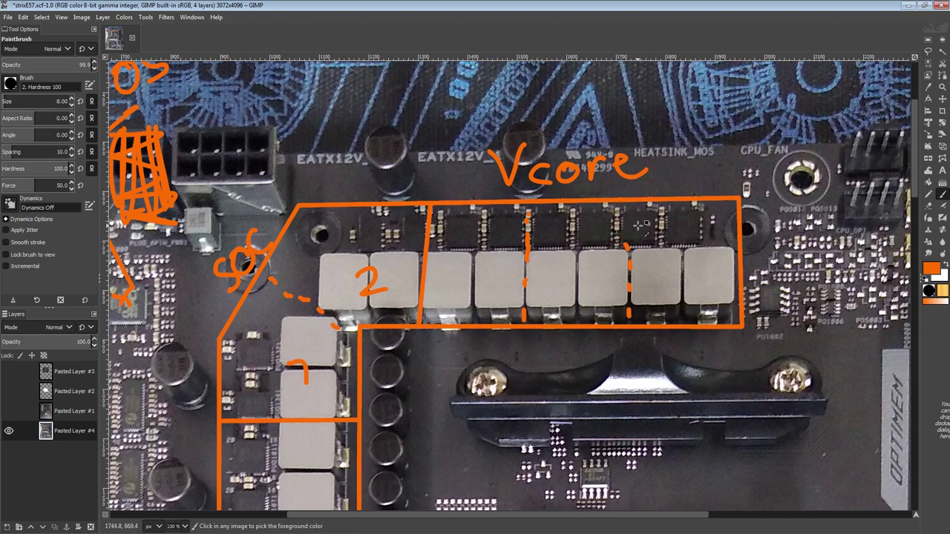
left_click_drag(616, 208, 613, 217)
left_click_drag(613, 222, 615, 232)
- Divide the six lower inductors of the vertical arm into pairs with two dashed horizontal lines
middle_click_drag(508, 466, 692, 244)
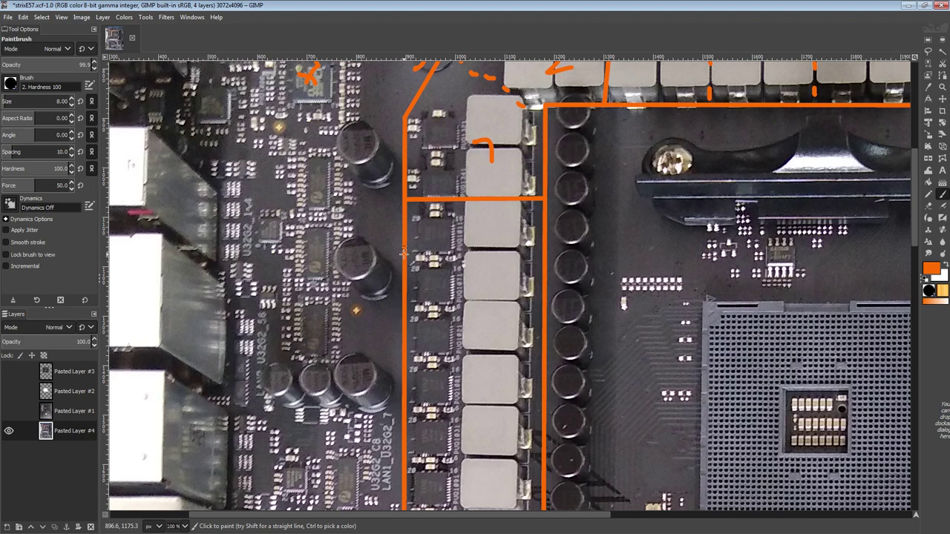
left_click_drag(410, 302, 464, 301)
left_click_drag(475, 300, 491, 299)
scroll(542, 300, "down", 2)
scroll(490, 274, "right", 1)
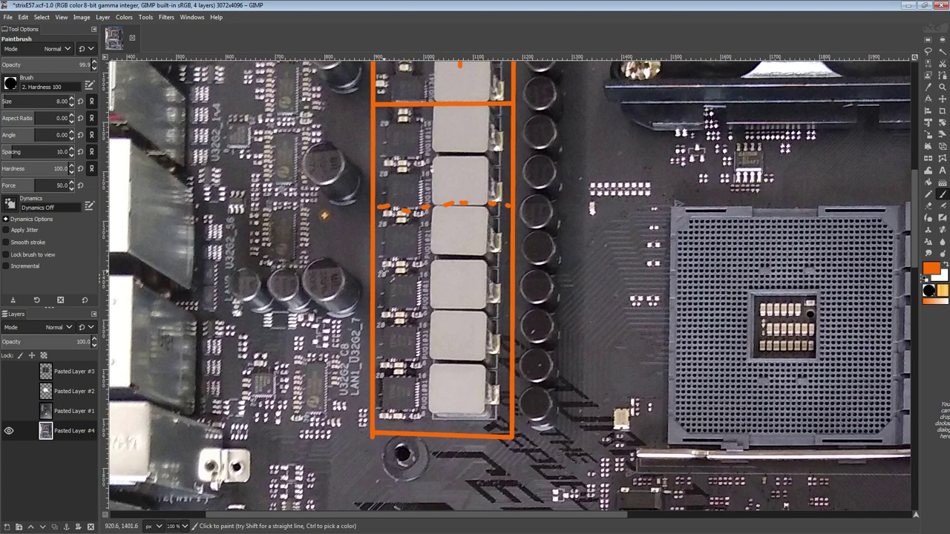
left_click_drag(377, 316, 520, 302)
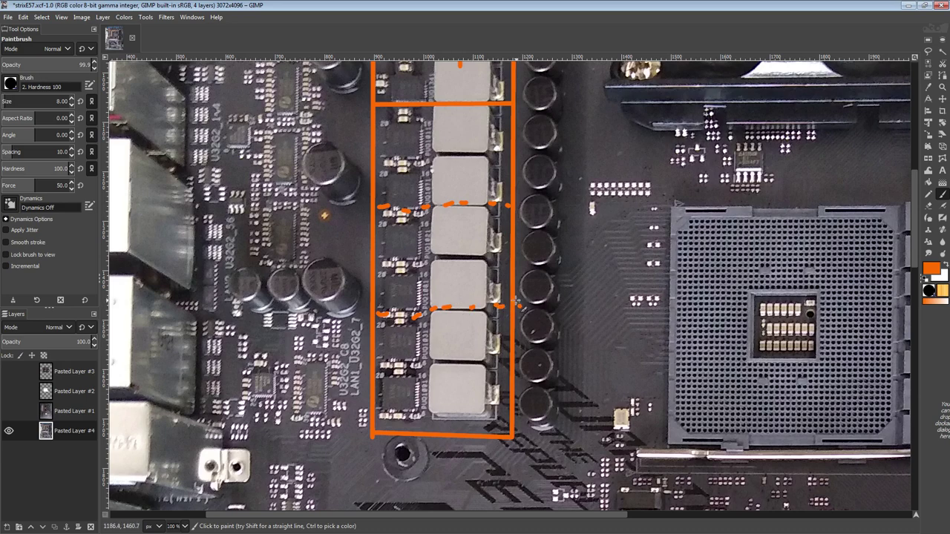
- Number the Vcore inductor pairs 1 to 3 going up the vertical arm and 4 to 6 along the horizontal arm
left_click_drag(449, 349, 459, 377)
left_click_drag(451, 239, 472, 266)
mouse_move(449, 145)
left_mouse_down()
mouse_move(466, 164)
mouse_move(453, 176)
left_mouse_up()
scroll(561, 152, "up", 1)
scroll(561, 152, "right", 1)
middle_click_drag(561, 152, 391, 356)
left_click_drag(429, 167, 438, 194)
left_click_drag(434, 180, 432, 206)
left_click_drag(524, 181, 507, 211)
left_click_drag(629, 179, 614, 207)
- Handwrite "6+2" beneath the controller chip's label, above the power connectors
scroll(527, 301, "down", 1, "ctrl")
mouse_move(254, 192)
middle_mouse_down()
mouse_move(356, 154)
mouse_move(393, 238)
middle_mouse_up()
mouse_move(365, 111)
left_mouse_down()
mouse_move(372, 116)
mouse_move(336, 103)
left_mouse_up()
key("ctrl+z")
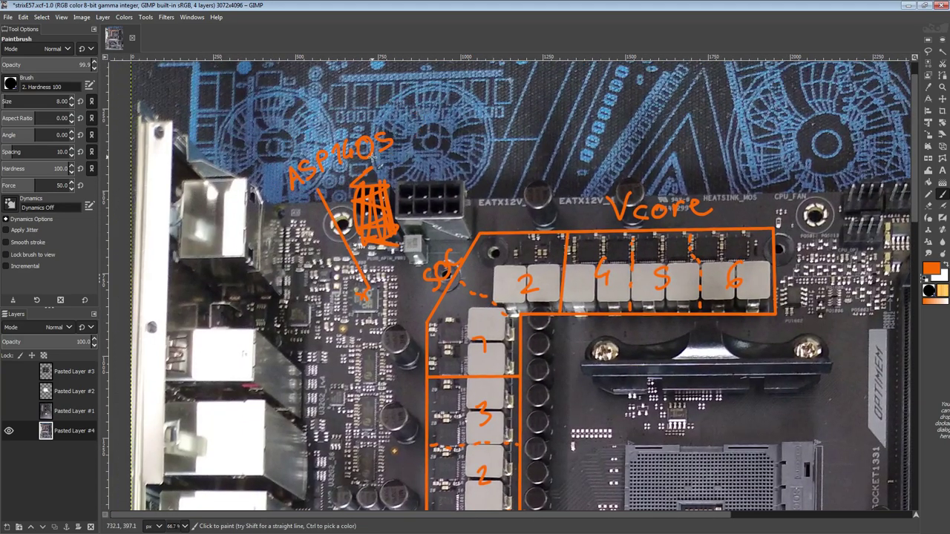
scroll(372, 160, "up", 2, "ctrl")
mouse_move(423, 152)
left_mouse_down()
mouse_move(416, 184)
mouse_move(464, 158)
mouse_move(457, 176)
left_mouse_up()
mouse_move(465, 132)
left_mouse_down()
mouse_move(482, 154)
mouse_move(516, 169)
left_mouse_up()
scroll(517, 169, "down", 1, "ctrl")
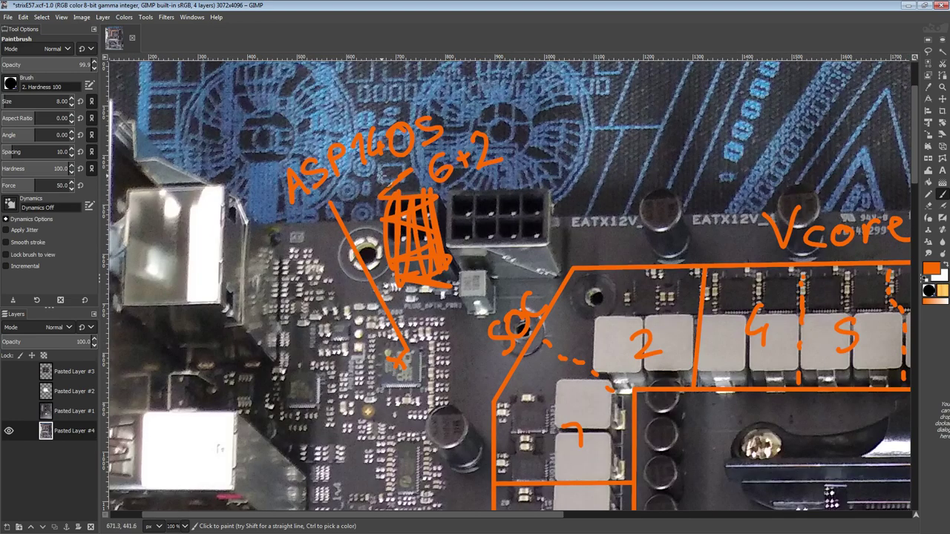
- Try circling the controller label together with its "6+2" note
middle_click_drag(449, 233, 433, 173)
mouse_move(595, 317)
middle_mouse_down()
mouse_move(566, 323)
mouse_move(429, 236)
mouse_move(438, 332)
mouse_move(579, 422)
middle_mouse_up()
mouse_move(451, 149)
left_mouse_down()
mouse_move(508, 199)
mouse_move(352, 141)
left_mouse_up()
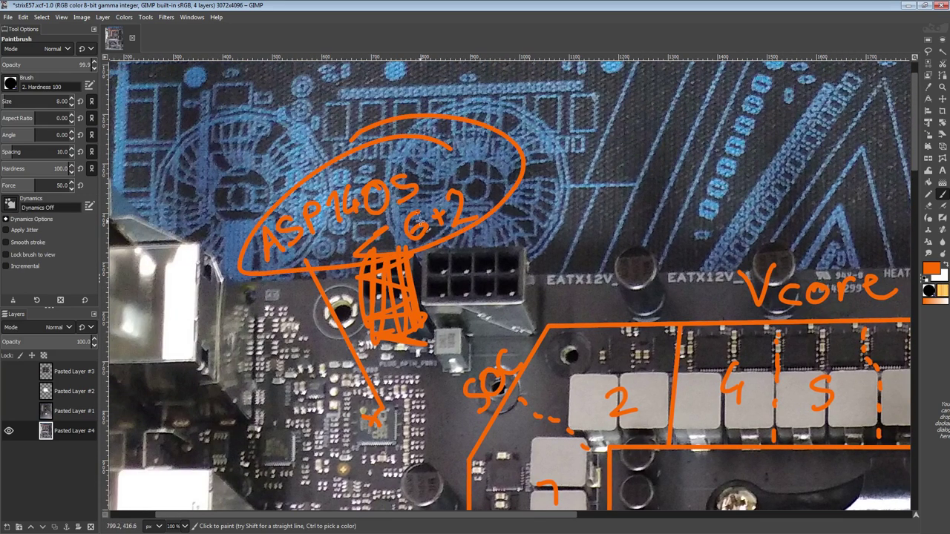
key("ctrl+z")
middle_click_drag(458, 324, 440, 221)
middle_click_drag(215, 117, 236, 189)
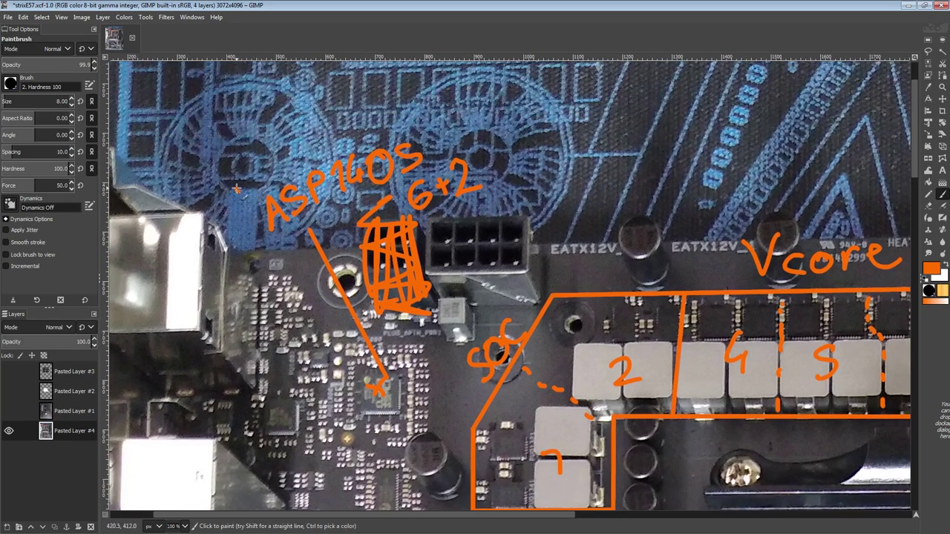
mouse_move(237, 189)
left_mouse_down()
mouse_move(535, 157)
mouse_move(339, 100)
left_mouse_up()
key("ctrl+z")
- Show and select Pasted Layer #1, and examine the rear of the board around the VRM and CPU backplate
mouse_move(467, 256)
middle_mouse_down()
mouse_move(356, 203)
mouse_move(287, 150)
middle_mouse_up()
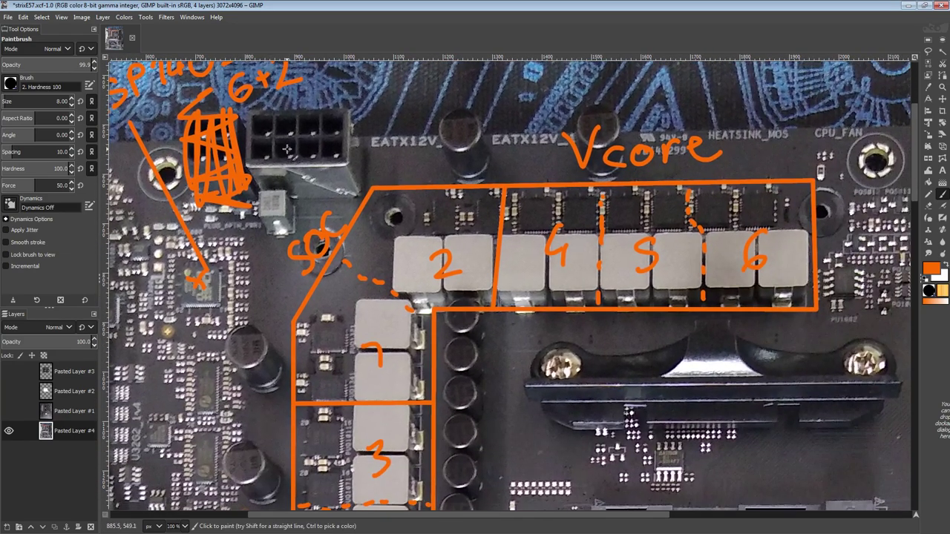
scroll(319, 193, "down", 3)
scroll(369, 267, "left", 3)
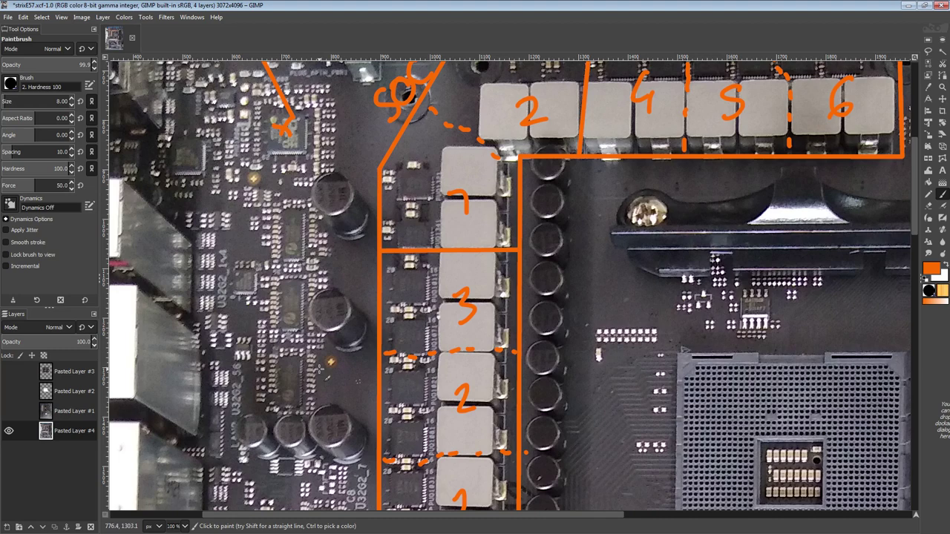
left_click(10, 413)
left_click(78, 409)
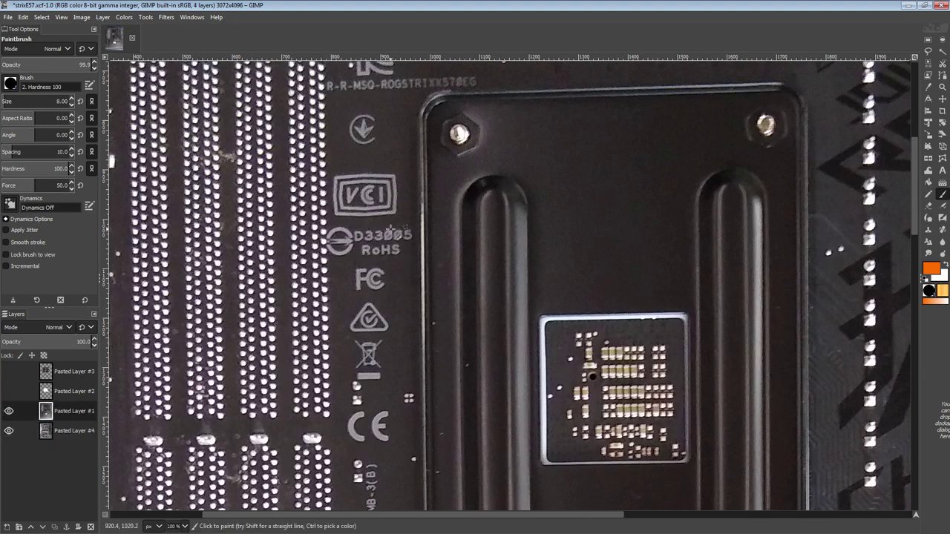
middle_click_drag(552, 215, 287, 478)
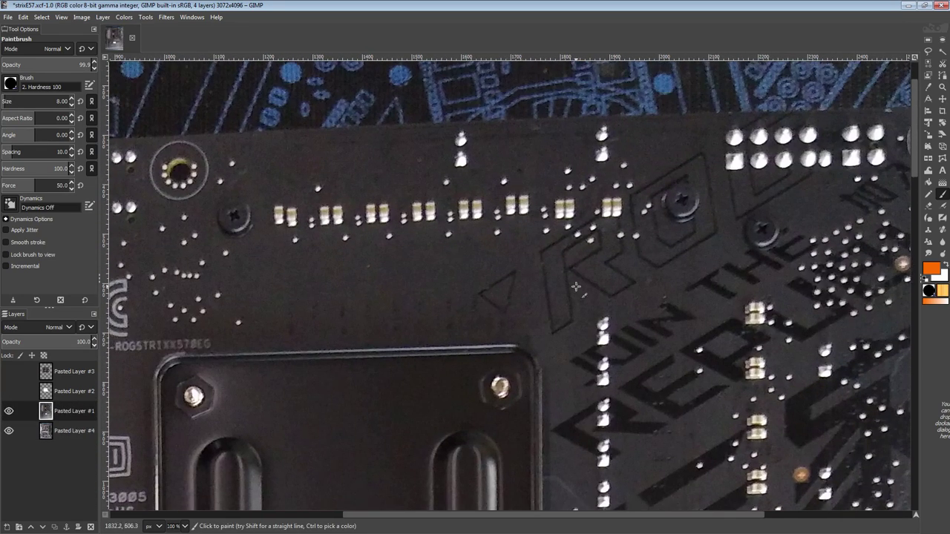
middle_click_drag(576, 286, 335, 111)
scroll(425, 237, "down", 1, "ctrl")
middle_click_drag(416, 271, 432, 249)
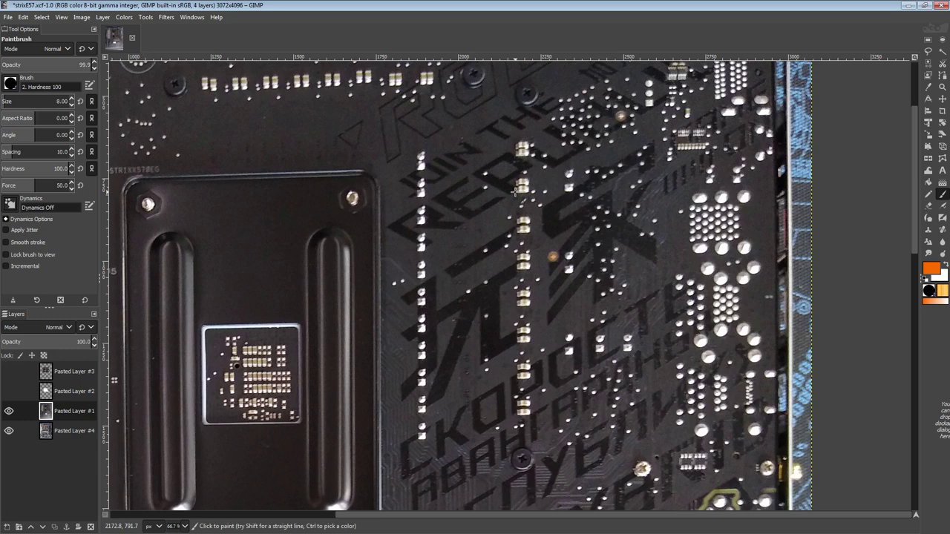
middle_click_drag(475, 150, 503, 207)
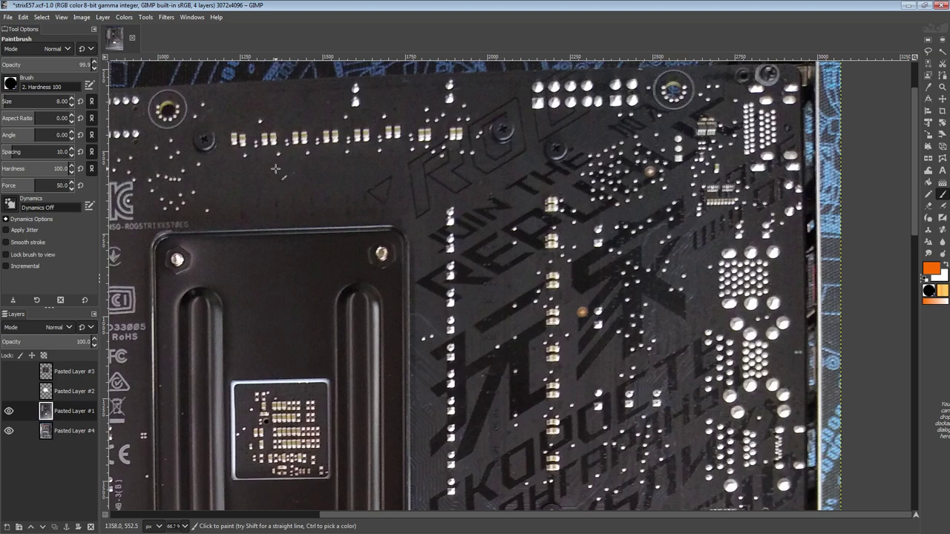
middle_click_drag(310, 168, 644, 144)
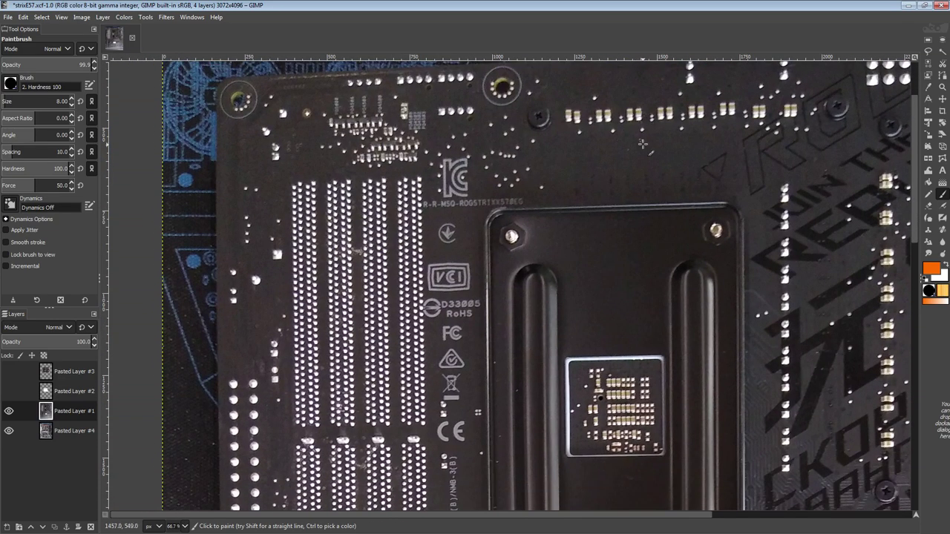
- Try circling the capacitors inside the CPU backplate opening, and undo the strokes
middle_click_drag(758, 319, 672, 144)
scroll(672, 144, "up", 2, "ctrl")
mouse_move(454, 275)
left_mouse_down()
mouse_move(337, 283)
mouse_move(323, 300)
left_mouse_up()
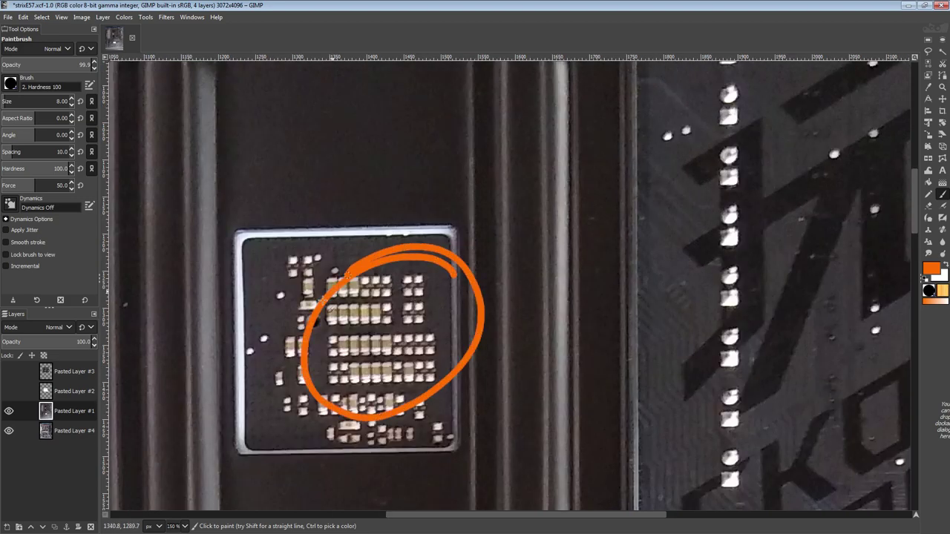
key("ctrl+z")
scroll(356, 423, "down", 1, "ctrl")
scroll(382, 398, "down", 1, "ctrl")
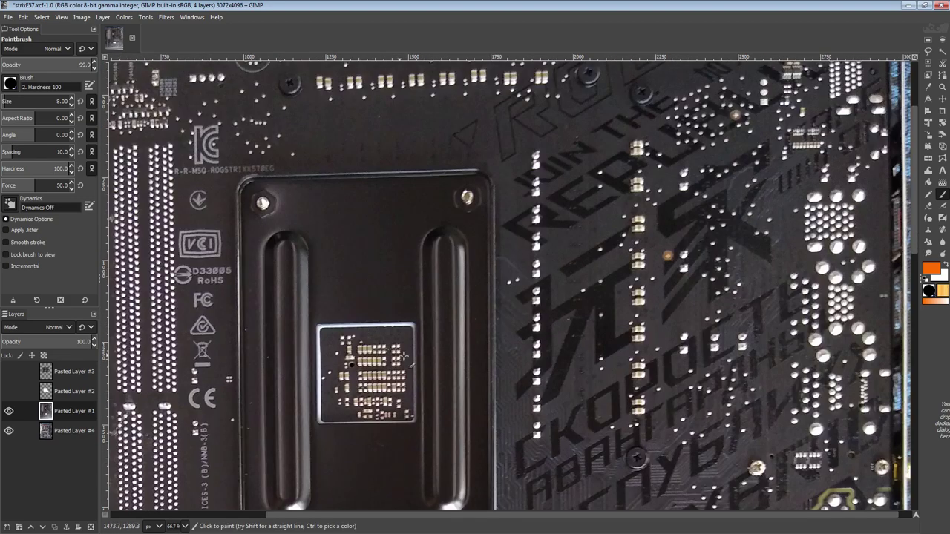
left_click_drag(404, 357, 445, 355)
key("ctrl+z")
- Hide Pasted Layer #1 and select Pasted Layer #4 to return to the annotated front photo
scroll(487, 169, "up", 3)
scroll(487, 170, "right", 1, "shift")
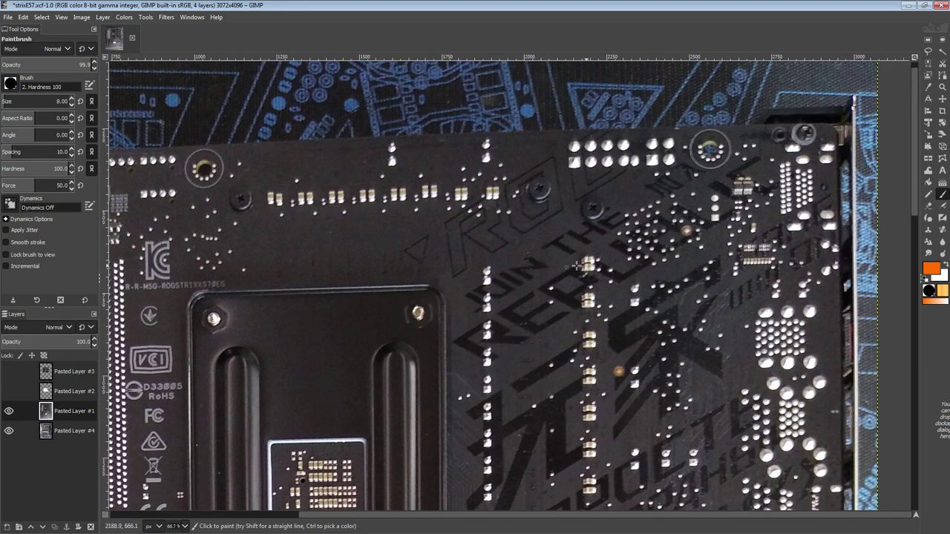
left_click(8, 411)
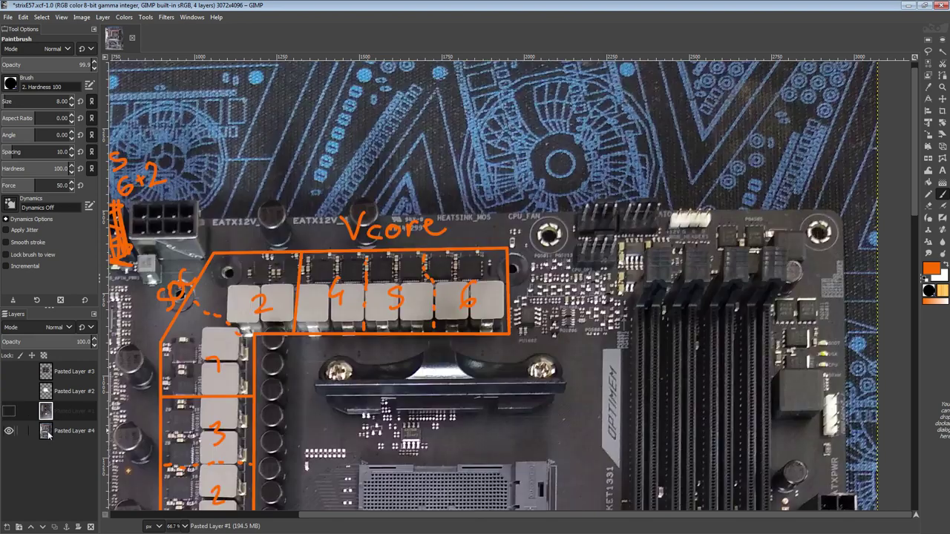
left_click(71, 430)
- Try drawing a curved arrow from the controller chip to the power stages of Vcore phase 3 and circling them
middle_click_drag(148, 338, 406, 256)
scroll(315, 328, "up", 1, "ctrl")
mouse_move(392, 193)
left_mouse_down()
mouse_move(364, 202)
mouse_move(477, 395)
mouse_move(515, 377)
left_mouse_up()
key("ctrl+z")
key("ctrl+z")
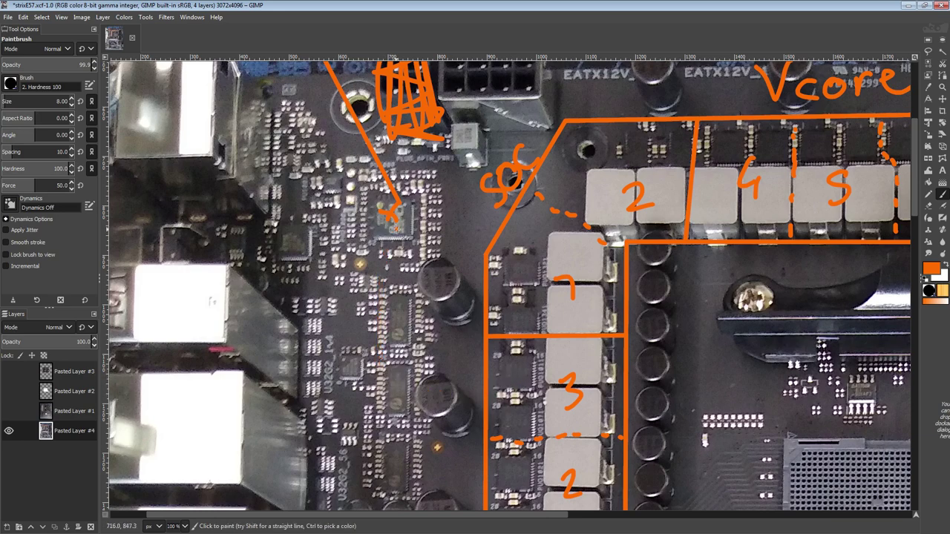
mouse_move(396, 228)
left_mouse_down()
mouse_move(475, 365)
mouse_move(503, 368)
mouse_move(506, 422)
left_mouse_up()
middle_click_drag(505, 421, 431, 332)
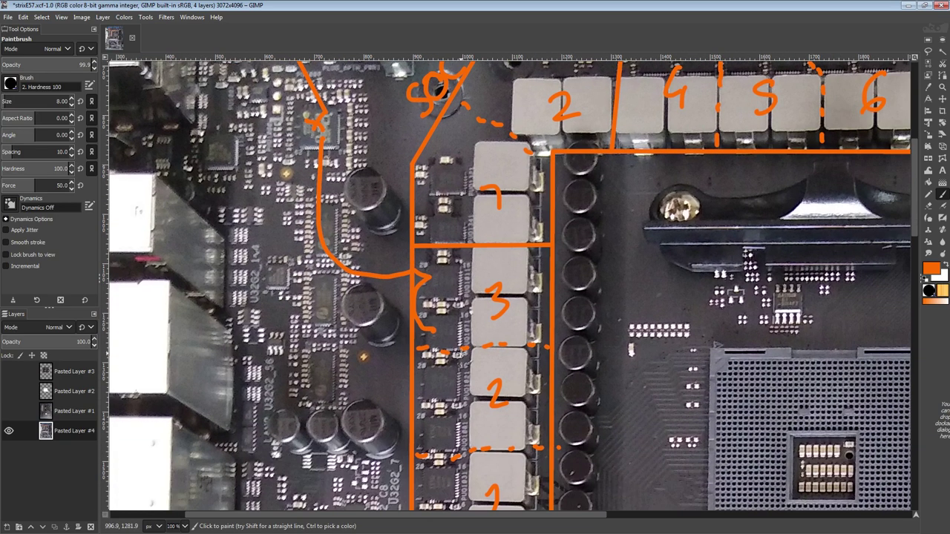
mouse_move(426, 271)
left_mouse_down()
mouse_move(475, 276)
mouse_move(417, 327)
left_mouse_up()
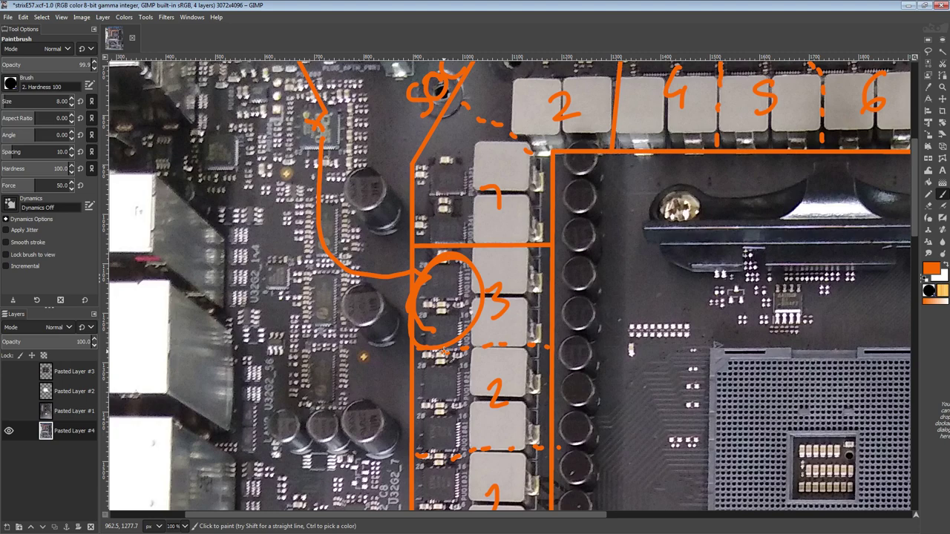
key("ctrl+z")
key("ctrl+z")
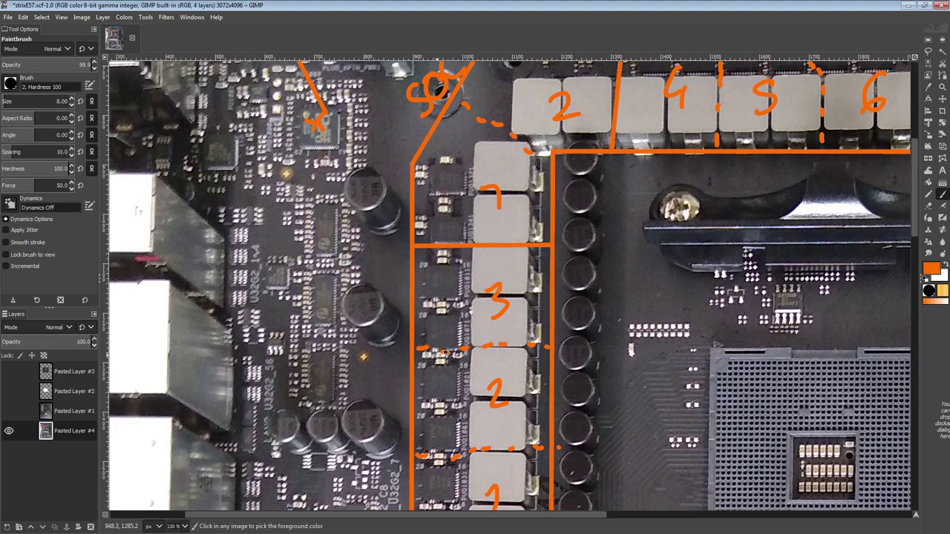
middle_click_drag(380, 249, 407, 272)
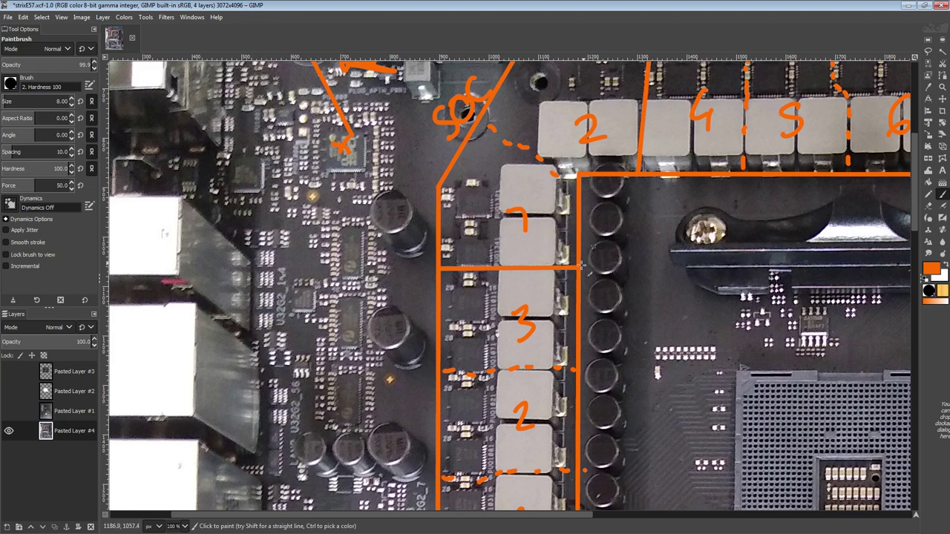
middle_click_drag(582, 265, 545, 222)
scroll(484, 238, "down", 1, "ctrl")
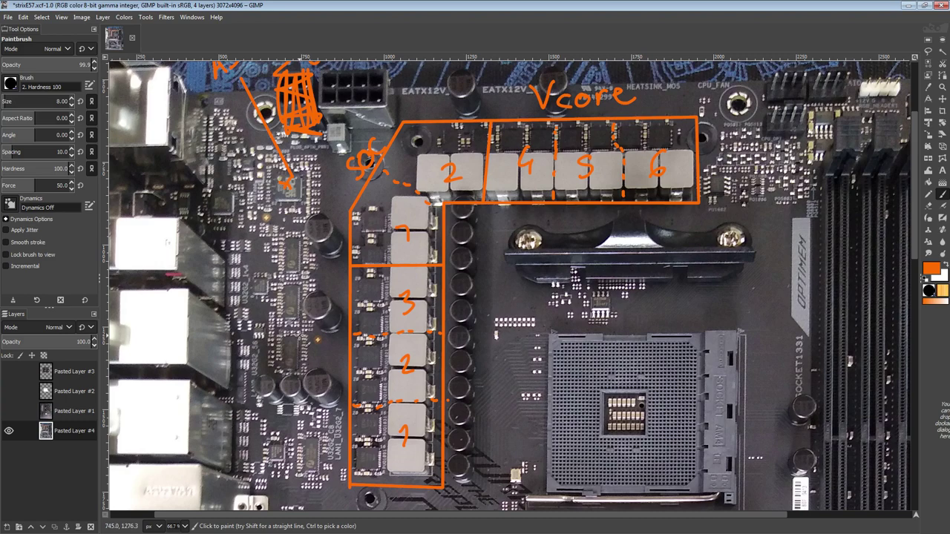
mouse_move(302, 211)
left_mouse_down()
mouse_move(344, 413)
mouse_move(331, 205)
left_mouse_up()
key("ctrl+z")
middle_click_drag(394, 327, 375, 282)
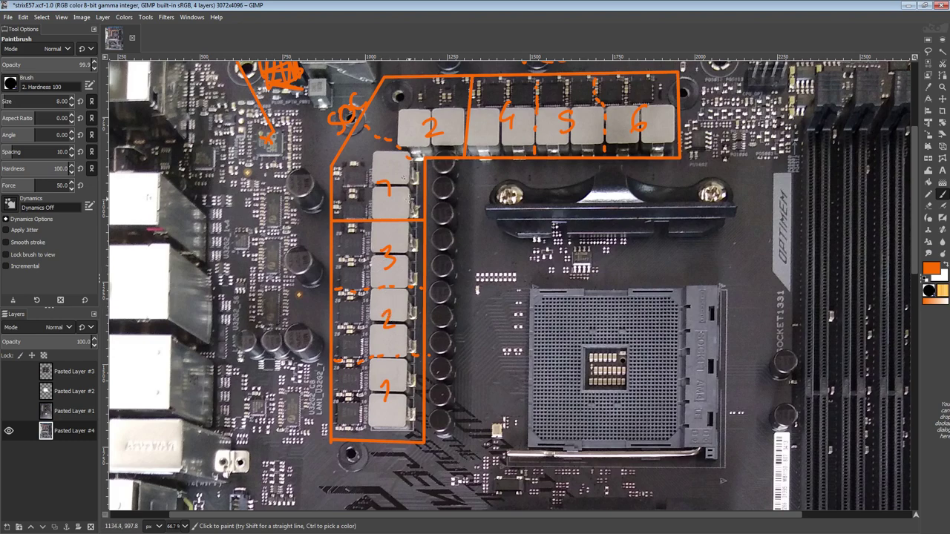
middle_click_drag(401, 275, 410, 357)
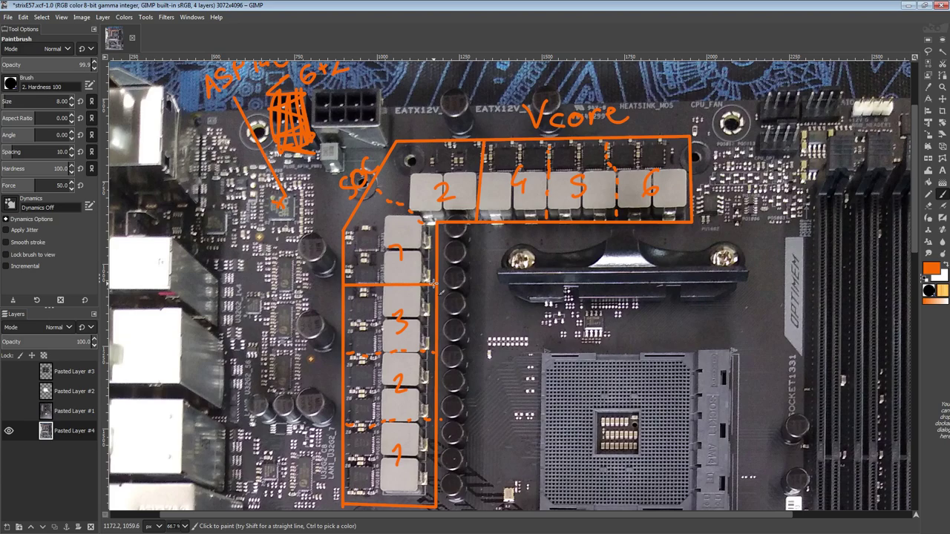
middle_click_drag(454, 201, 456, 194)
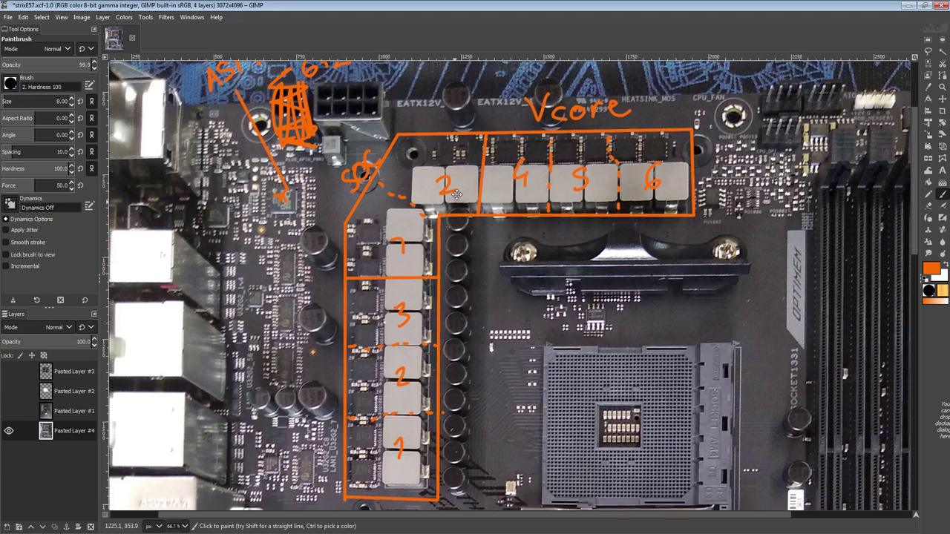
scroll(456, 194, "down", 3)
scroll(465, 176, "up", 2)
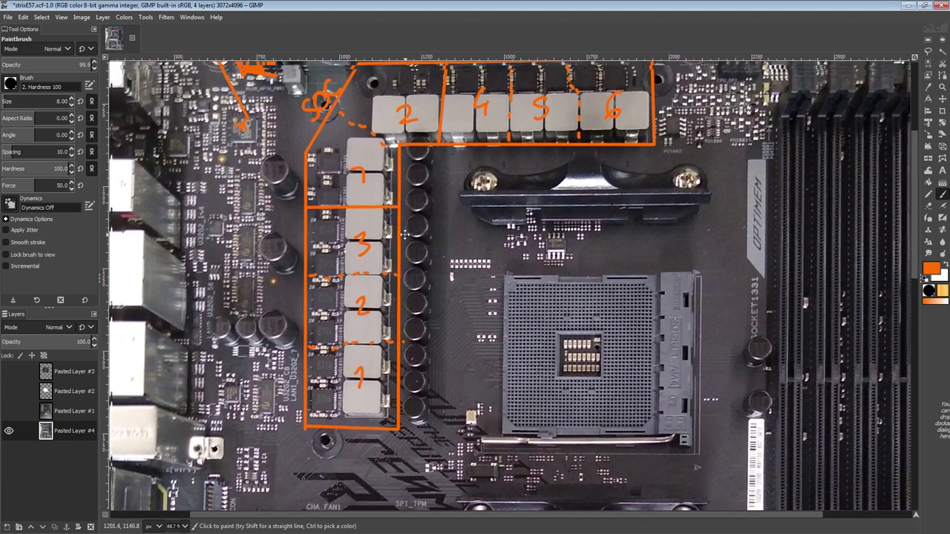
- Mark the power stage above SOC phase 2 with an X and draw a straight leader line up to the mat
scroll(427, 186, "up", 2, "ctrl")
middle_click_drag(417, 181, 434, 436)
mouse_move(415, 293)
left_mouse_down()
mouse_move(435, 319)
mouse_move(443, 283)
left_mouse_up()
left_click(377, 146, "shift")
middle_click_drag(439, 145, 425, 229)
left_click_drag(358, 191, 369, 210)
mouse_move(357, 191)
left_mouse_down()
mouse_move(341, 199)
mouse_move(378, 209)
mouse_move(371, 173)
left_mouse_up()
key("ctrl+z")
key("ctrl+z")
- Handwrite the label "IR3553" at the end of the SOC power stage's leader line
left_click_drag(363, 212, 383, 193)
left_click_drag(380, 161, 409, 180)
left_click_drag(423, 141, 425, 173)
left_click_drag(466, 126, 448, 156)
mouse_move(490, 113)
left_mouse_down()
mouse_move(473, 145)
mouse_move(514, 137)
left_mouse_up()
- Mark the power stage above Vcore phase 6 with an X and draw a leader line up to the mat
scroll(530, 139, "down", 1, "ctrl")
mouse_move(562, 190)
middle_mouse_down()
mouse_move(511, 175)
mouse_move(516, 193)
middle_mouse_up()
middle_click_drag(652, 245, 516, 219)
left_click_drag(568, 260, 586, 278)
left_click_drag(586, 258, 570, 276)
mouse_move(586, 256)
left_mouse_down()
mouse_move(598, 157)
mouse_move(602, 166)
left_mouse_up()
- Handwrite the label "IR3555" at the end of the Vcore power stage's leader line
left_click_drag(587, 143, 607, 135)
left_click_drag(600, 169, 622, 159)
left_click_drag(620, 152, 635, 123)
mouse_move(628, 141)
left_mouse_down()
mouse_move(644, 148)
mouse_move(658, 112)
mouse_move(653, 140)
left_mouse_up()
mouse_move(686, 100)
left_mouse_down()
mouse_move(694, 117)
mouse_move(682, 132)
left_mouse_up()
mouse_move(715, 87)
left_mouse_down()
mouse_move(704, 95)
mouse_move(733, 108)
mouse_move(713, 127)
left_mouse_up()
left_click_drag(745, 81, 733, 116)
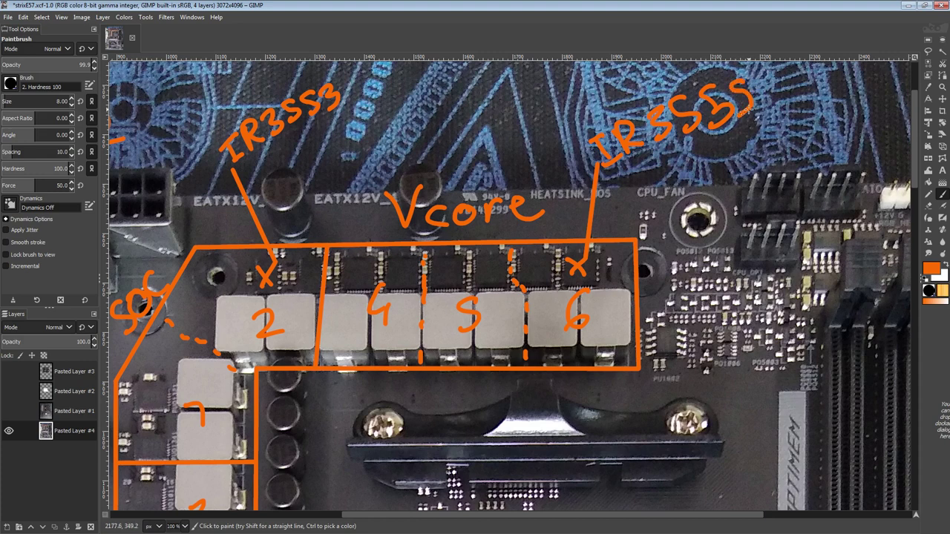
- Redo the last stroke of the IR3555 label and handwrite "60A powIRstages" beneath it
key("ctrl+z")
mouse_move(745, 82)
left_mouse_down()
mouse_move(741, 92)
mouse_move(755, 92)
left_mouse_up()
left_click_drag(650, 152, 639, 179)
left_click_drag(671, 151, 670, 153)
left_click_drag(691, 144, 691, 175)
mouse_move(691, 143)
left_mouse_down()
mouse_move(704, 170)
mouse_move(700, 159)
left_mouse_up()
mouse_move(726, 143)
left_mouse_down()
mouse_move(720, 169)
mouse_move(754, 134)
mouse_move(781, 124)
mouse_move(791, 131)
mouse_move(795, 106)
left_mouse_up()
left_click_drag(784, 134, 811, 130)
left_click_drag(806, 105, 833, 125)
middle_click_drag(792, 133, 653, 151)
left_click_drag(717, 119, 700, 143)
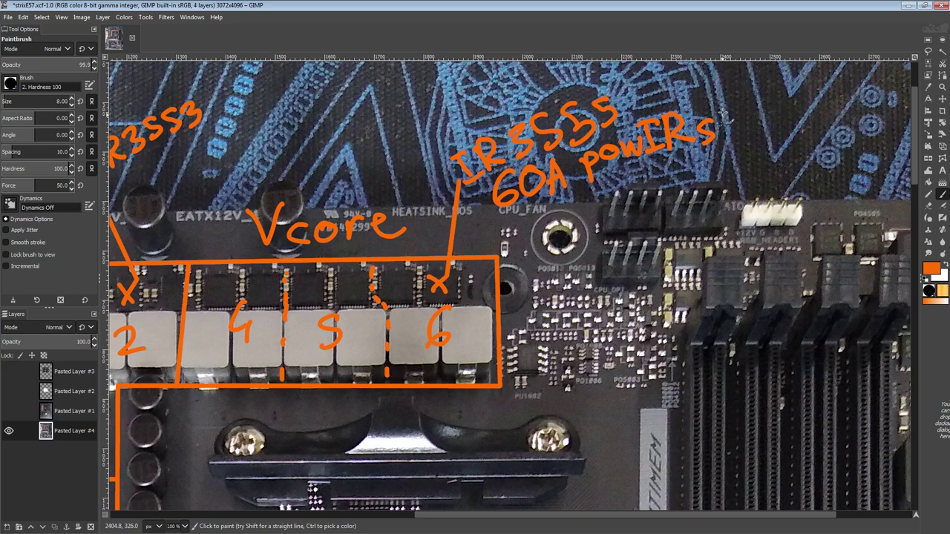
left_click_drag(726, 95, 723, 138)
mouse_move(715, 112)
left_mouse_down()
mouse_move(737, 110)
mouse_move(761, 141)
mouse_move(790, 114)
mouse_move(804, 132)
left_mouse_up()
- Handwrite "40A" beneath the IR3553 label
mouse_move(419, 261)
middle_mouse_down()
mouse_move(464, 245)
mouse_move(632, 249)
middle_mouse_up()
left_click_drag(336, 164, 346, 184)
mouse_move(368, 152)
left_mouse_down()
mouse_move(379, 152)
mouse_move(367, 151)
left_mouse_up()
mouse_move(390, 135)
left_mouse_down()
mouse_move(385, 175)
mouse_move(404, 169)
left_mouse_up()
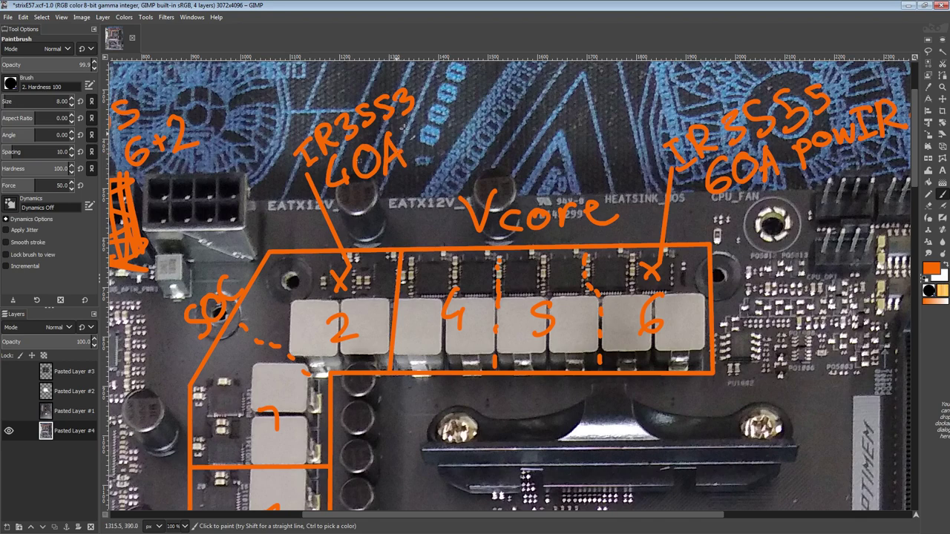
middle_click_drag(630, 144, 443, 226)
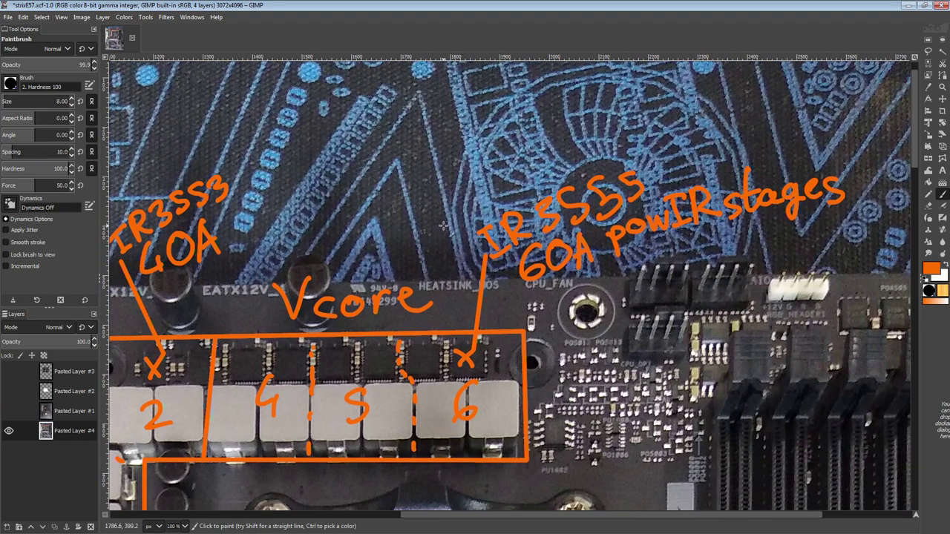
left_click_drag(602, 270, 835, 219)
key("ctrl+z")
middle_click_drag(359, 348, 546, 221)
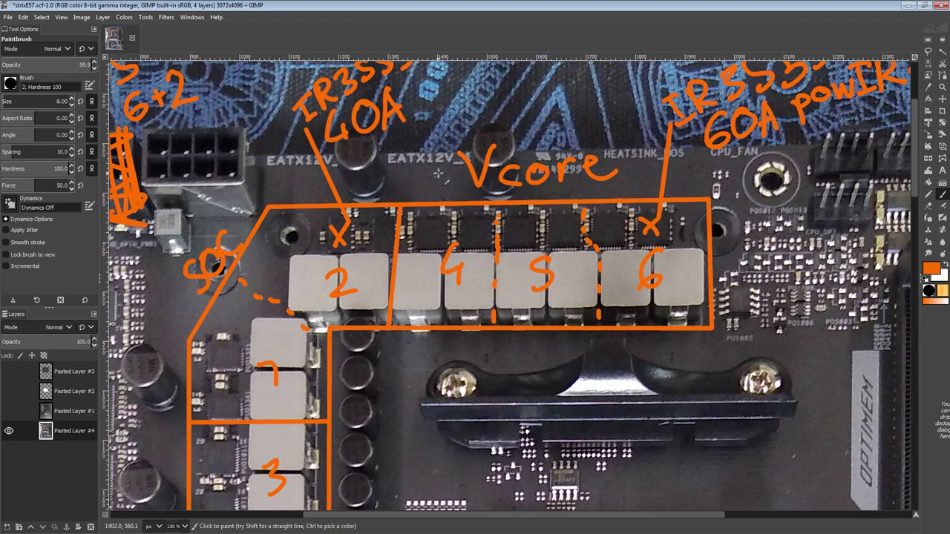
mouse_move(455, 156)
left_mouse_down()
mouse_move(524, 119)
mouse_move(492, 156)
left_mouse_up()
key("ctrl+z")
middle_click_drag(486, 257, 479, 346)
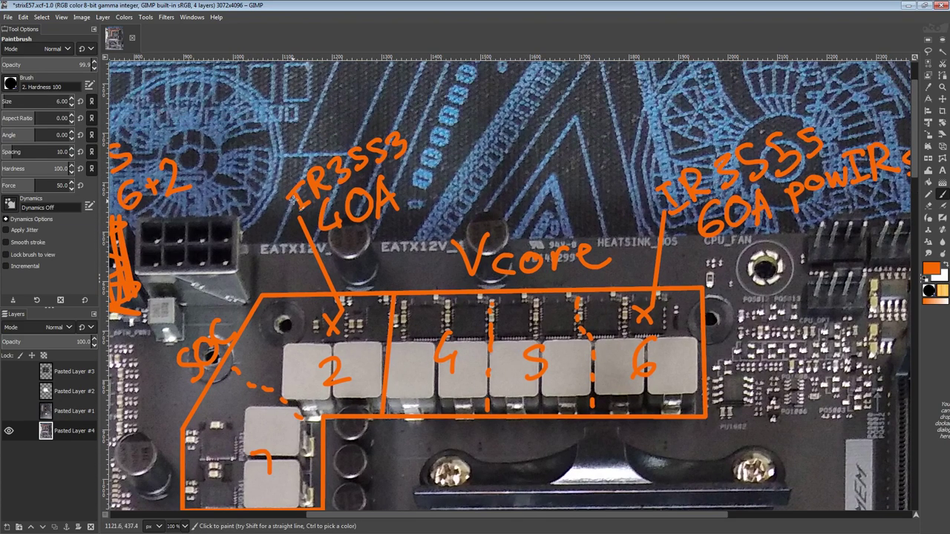
- Handwrite "2.5" and "1G" on the two neighbouring rear port housings
scroll(297, 201, "down", 2, "ctrl")
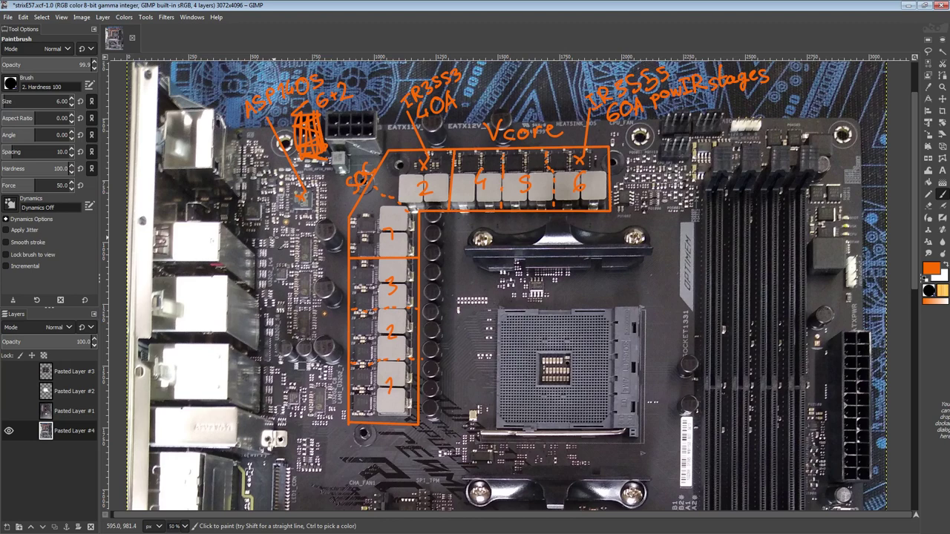
middle_click_drag(277, 237, 353, 220)
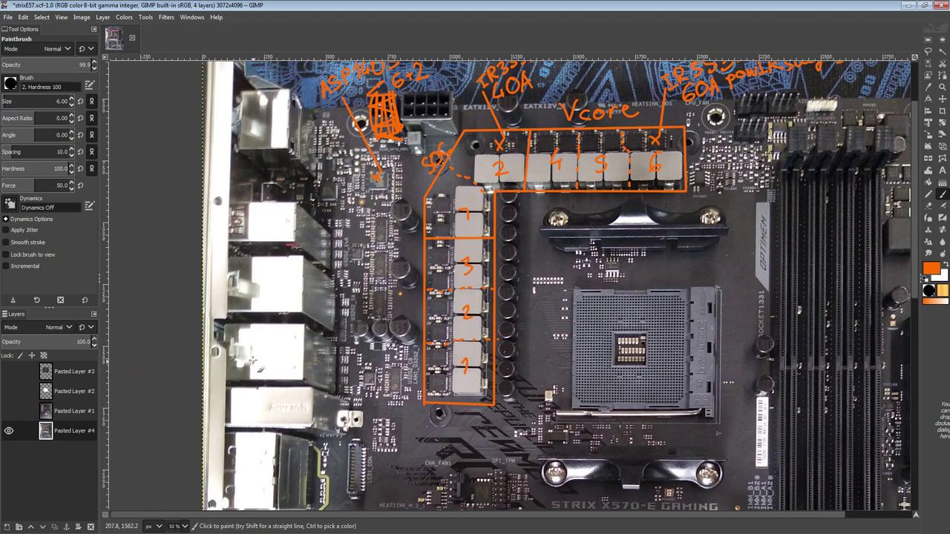
mouse_move(239, 345)
left_mouse_down()
mouse_move(253, 361)
mouse_move(277, 350)
mouse_move(269, 364)
left_mouse_up()
mouse_move(252, 279)
left_mouse_down()
mouse_move(259, 294)
mouse_move(294, 285)
left_mouse_up()
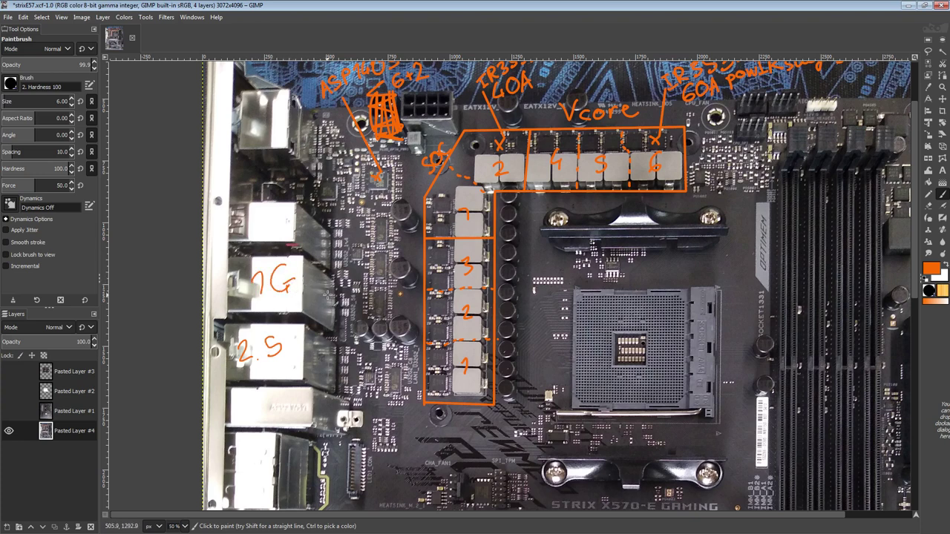
- Handwrite "Wifi6" on the housing below the 2.5 port and add a "G" to the "2.5" label
middle_click_drag(263, 376, 336, 272)
mouse_move(309, 299)
left_mouse_down()
mouse_move(312, 313)
mouse_move(332, 297)
mouse_move(343, 315)
left_mouse_up()
mouse_move(339, 301)
left_mouse_down()
mouse_move(350, 299)
mouse_move(355, 312)
mouse_move(366, 305)
left_mouse_up()
scroll(386, 435, "up", 4)
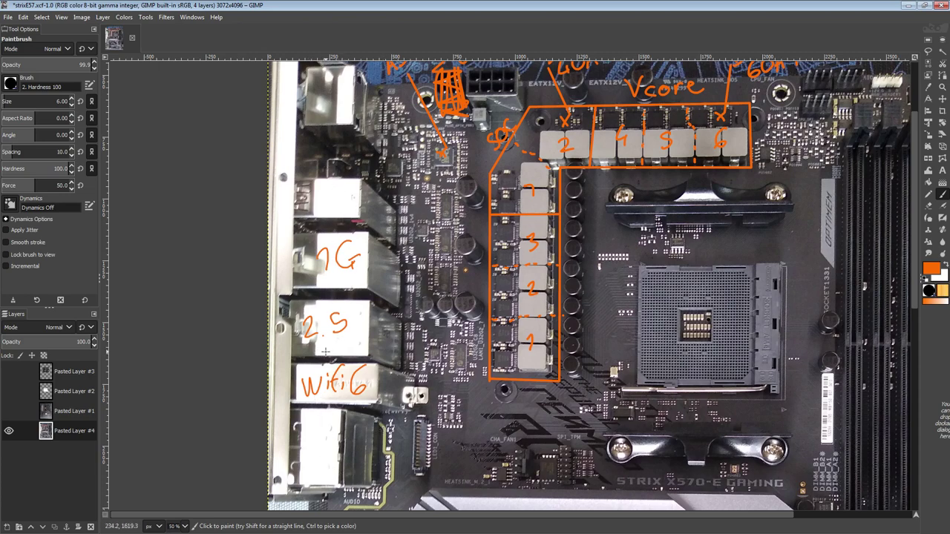
mouse_move(363, 318)
left_mouse_down()
mouse_move(349, 322)
mouse_move(361, 334)
mouse_move(364, 325)
left_mouse_up()
middle_click_drag(382, 355, 302, 464)
left_click_drag(534, 116, 476, 132)
key("ctrl+z")
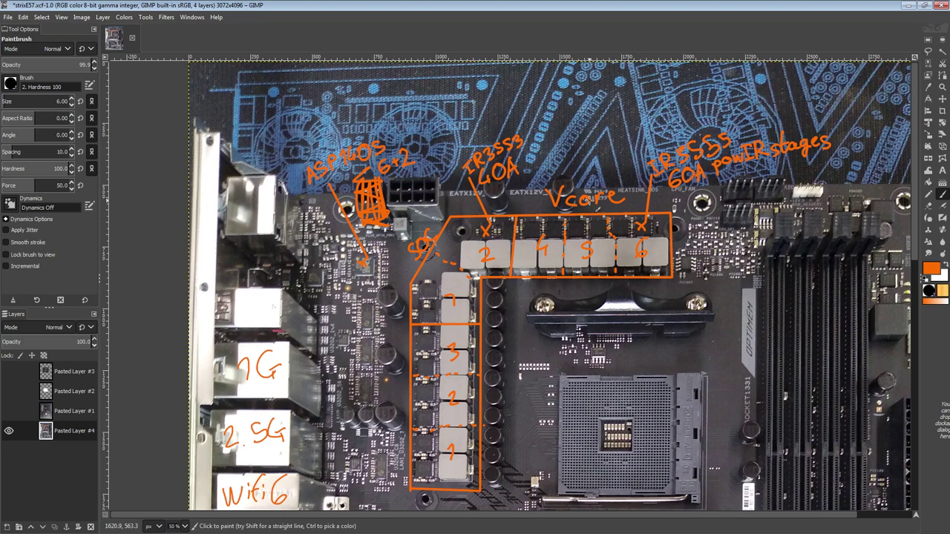
middle_click_drag(402, 279, 419, 239)
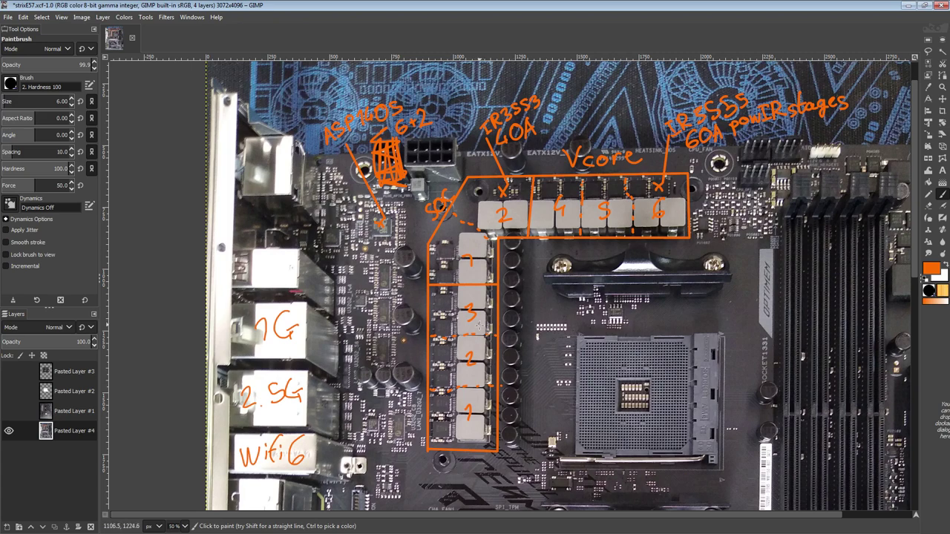
- Scribble over the "2.5G" label on the rear port housing
middle_click_drag(466, 354, 607, 267)
mouse_move(386, 312)
left_mouse_down()
mouse_move(434, 311)
mouse_move(444, 321)
left_mouse_up()
mouse_move(474, 391)
middle_mouse_down()
mouse_move(383, 256)
mouse_move(366, 397)
middle_mouse_up()
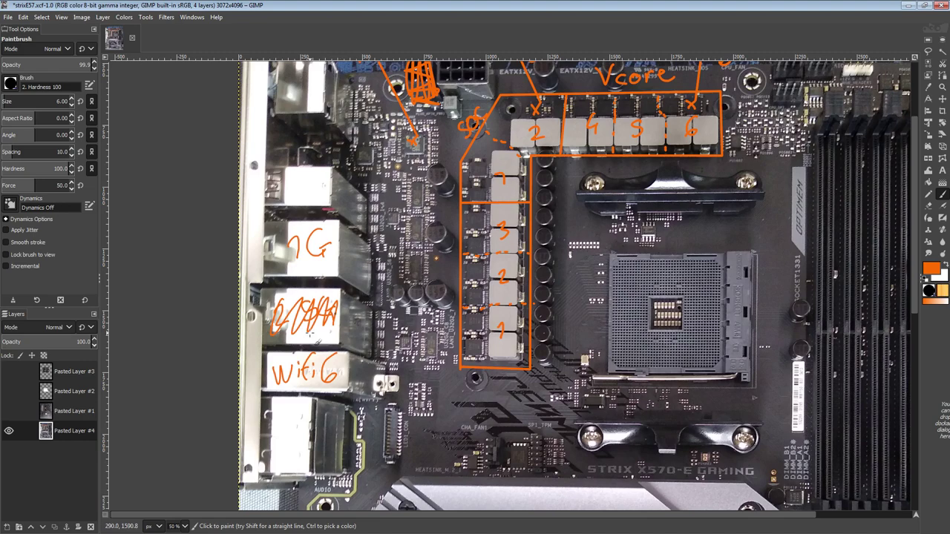
- Examine the board's lower half, covering the expansion slots, M.2 area and chipset fan
scroll(380, 362, "down", 1, "ctrl")
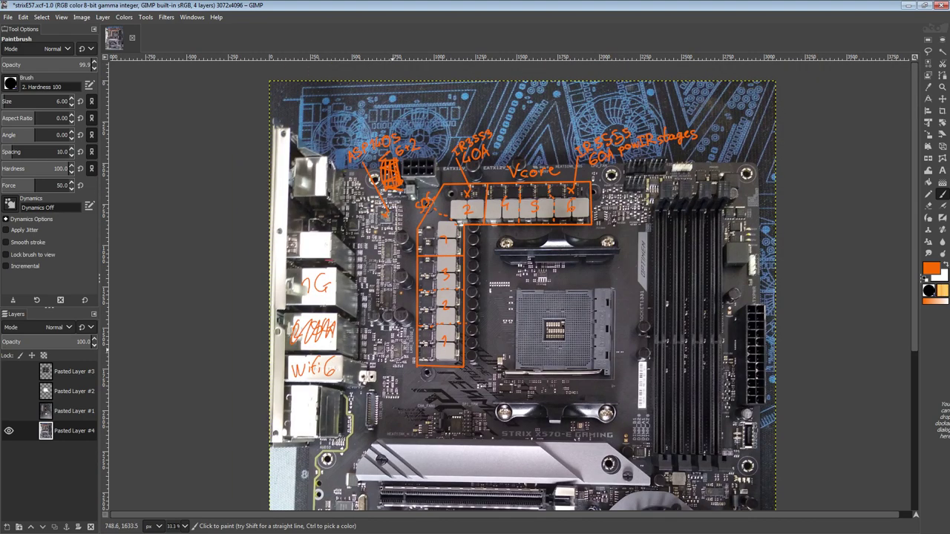
middle_click_drag(387, 350, 425, 117)
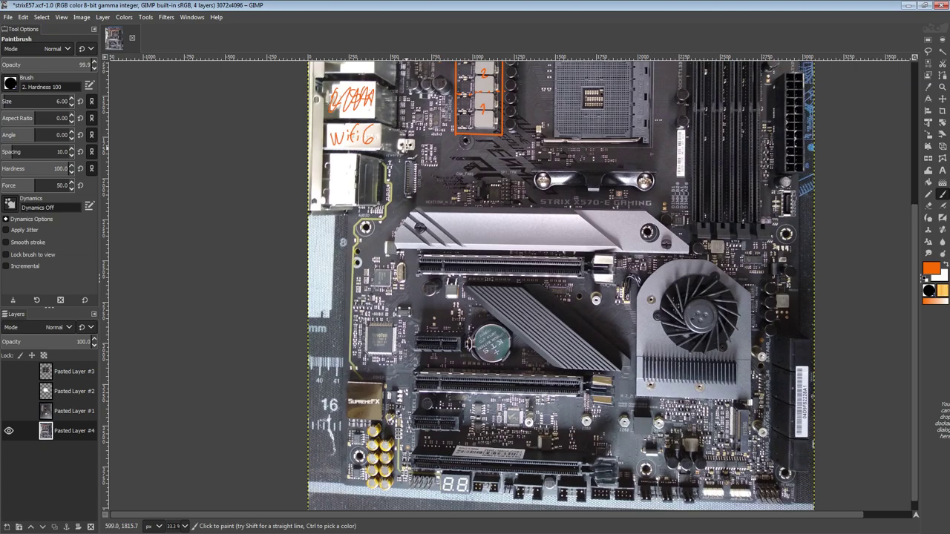
scroll(464, 330, "up", 1, "ctrl")
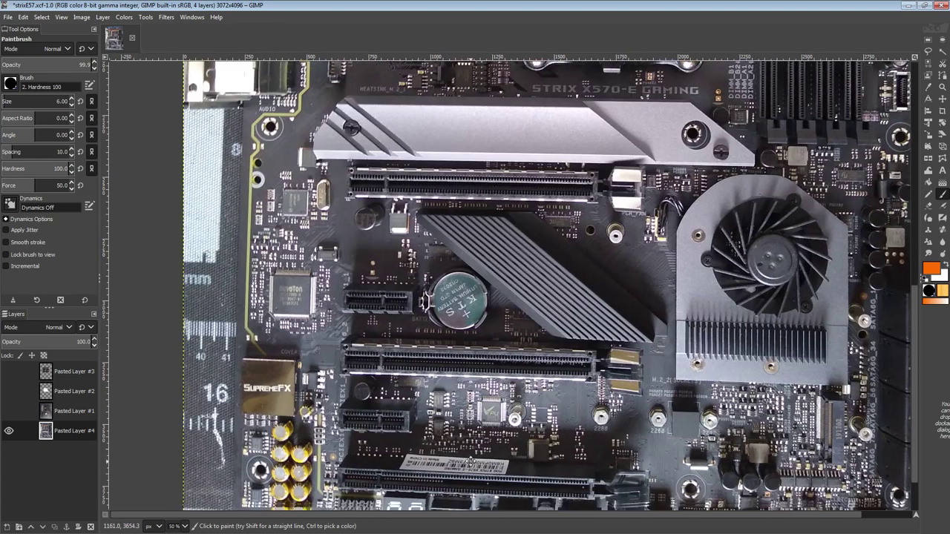
scroll(464, 330, "up", 1, "ctrl")
scroll(464, 329, "down", 5)
left_click_drag(477, 253, 466, 247)
scroll(576, 248, "right", 3)
scroll(577, 248, "up", 10)
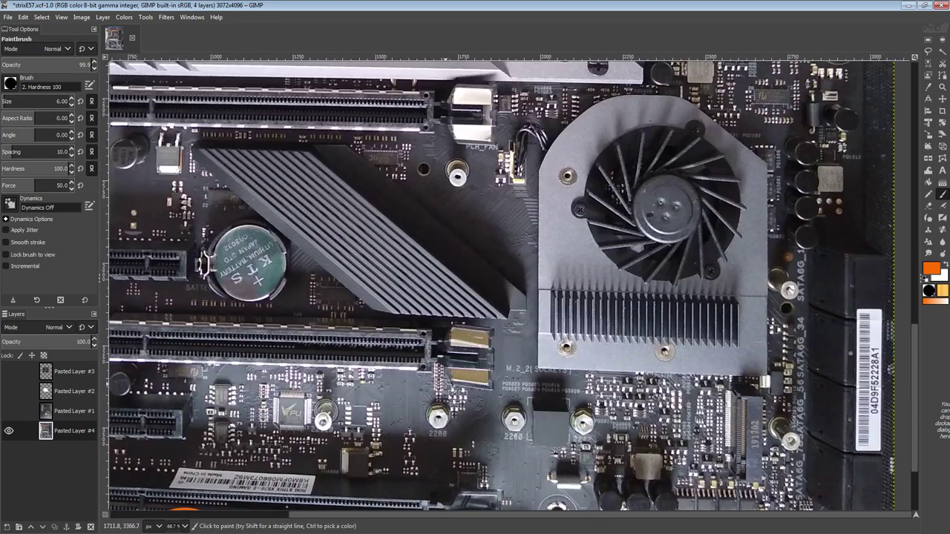
scroll(598, 237, "up", 8)
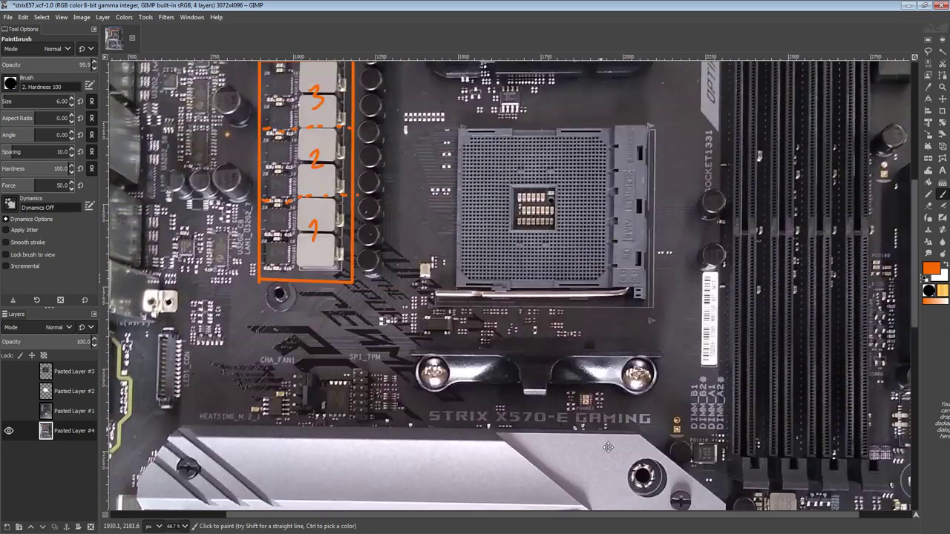
- Circle the small component between the two uppermost rear port housings and draw a straight leader line up towards the mat
scroll(422, 199, "left", 5)
left_click_drag(412, 178, 422, 149)
mouse_move(401, 175)
left_mouse_down()
mouse_move(401, 198)
mouse_move(423, 195)
left_mouse_up()
key("ctrl+z")
key("ctrl+z")
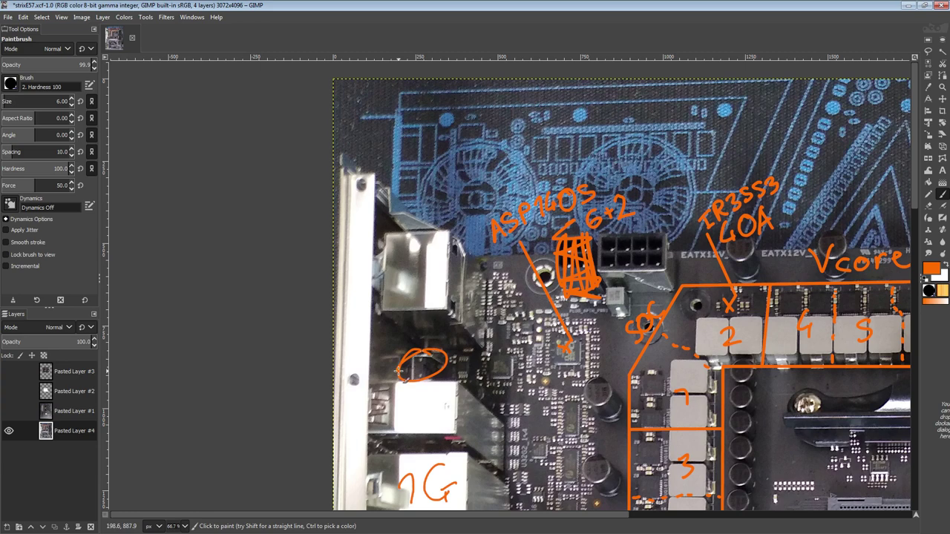
key("ctrl+z")
mouse_move(426, 346)
left_mouse_down()
mouse_move(444, 369)
mouse_move(424, 346)
left_mouse_up()
left_click(427, 236, "shift")
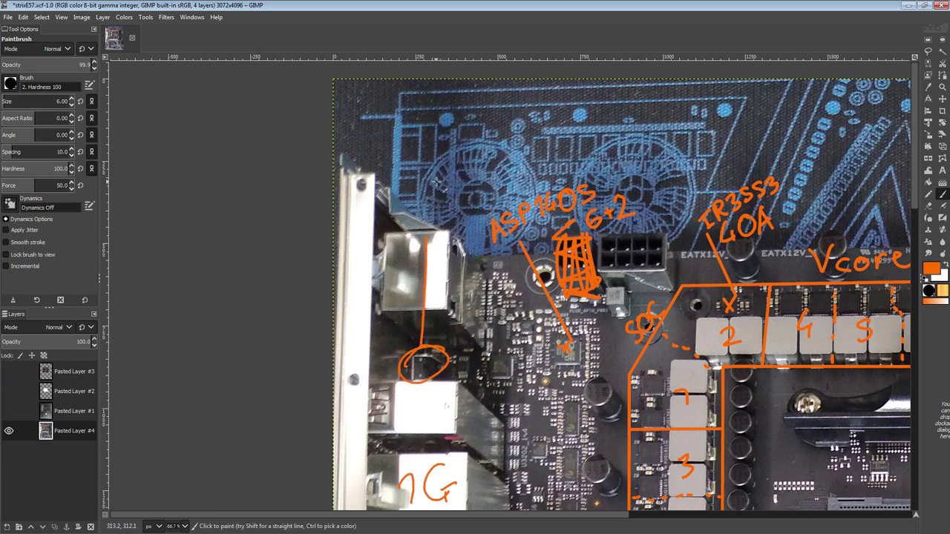
- Handwrite the circled rear component's label on the mat above its leader line
mouse_move(426, 181)
left_mouse_down()
mouse_move(434, 212)
mouse_move(464, 168)
left_mouse_up()
left_click(449, 172)
left_click_drag(483, 161, 478, 177)
left_click_drag(495, 127, 493, 174)
left_click_drag(490, 162, 531, 155)
left_click_drag(547, 107, 543, 153)
left_click_drag(544, 141, 558, 151)
- Circle the small black hole beside the capacitors in the centre of the CPU socket
middle_click_drag(705, 335, 359, 233)
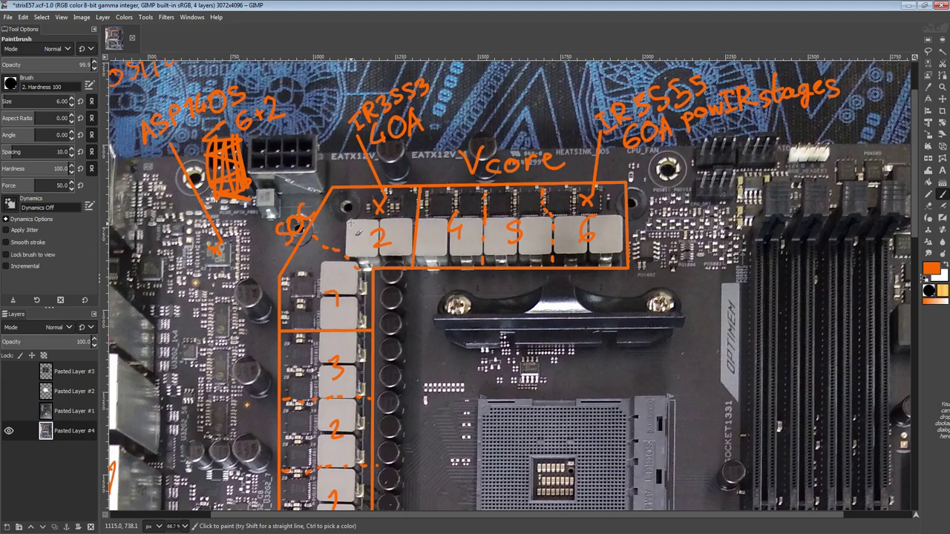
middle_click_drag(582, 330, 550, 207)
mouse_move(640, 341)
left_mouse_down()
mouse_move(627, 407)
mouse_move(640, 343)
left_mouse_up()
key("ctrl+z")
scroll(555, 378, "up", 2, "ctrl")
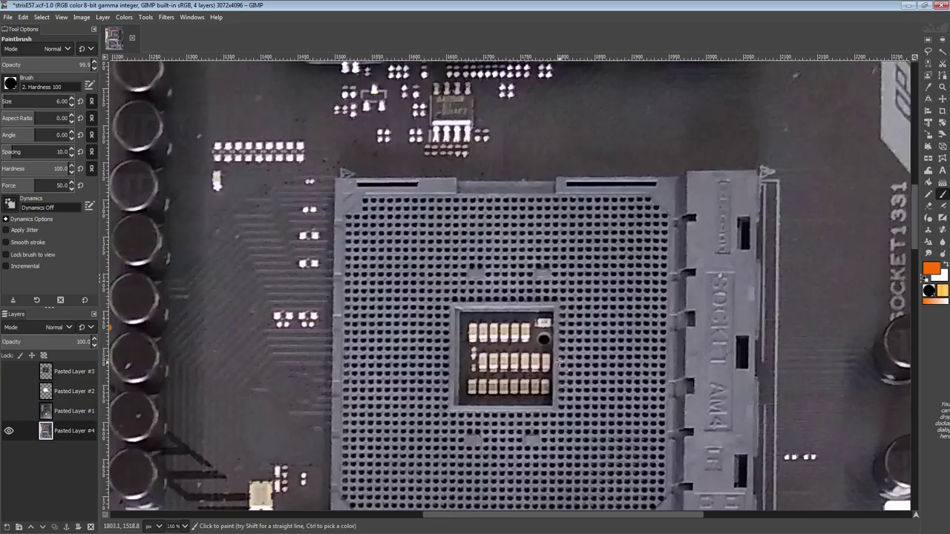
mouse_move(548, 328)
left_mouse_down()
mouse_move(528, 343)
mouse_move(552, 331)
left_mouse_up()
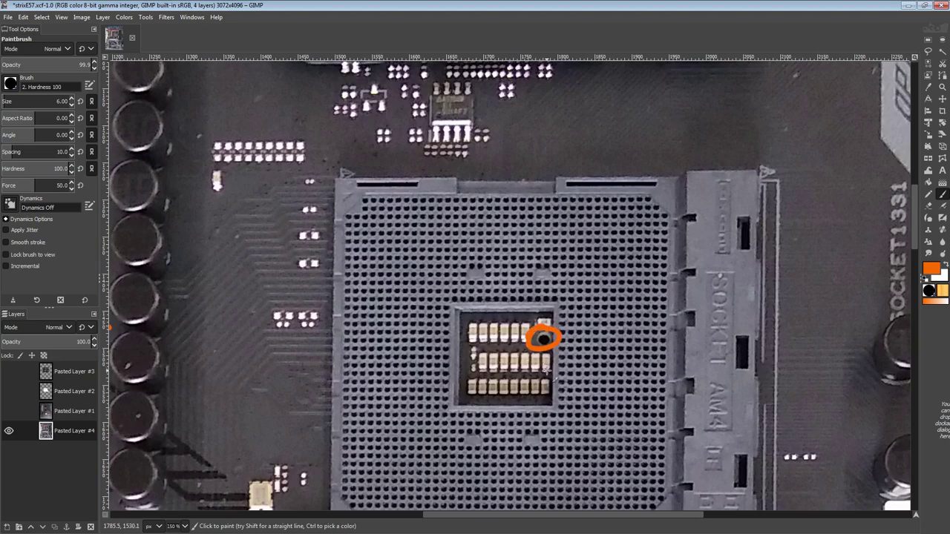
- Handwrite "Daisy Chain" between the CPU socket's upper corner and the memory slots
scroll(541, 334, "down", 1, "ctrl")
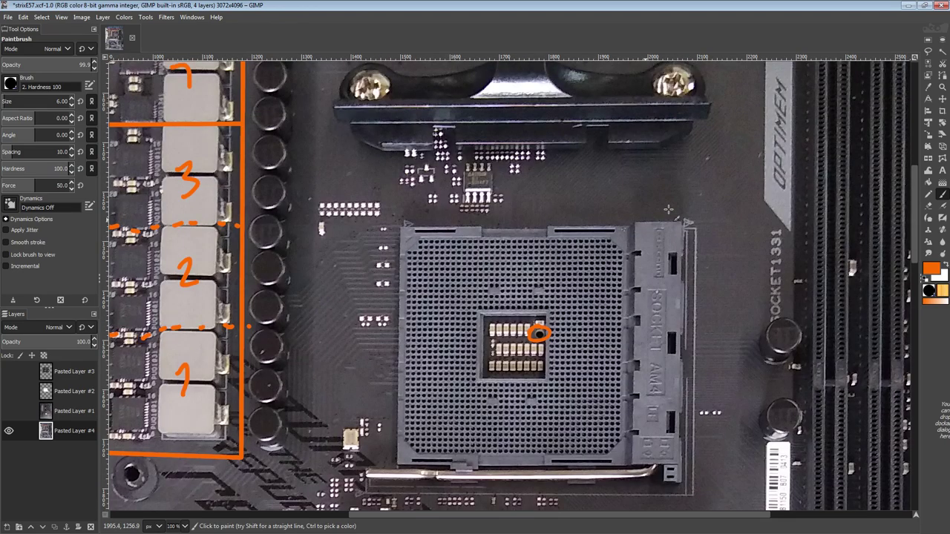
scroll(669, 210, "down", 1, "ctrl")
middle_click_drag(669, 210, 443, 136)
scroll(303, 222, "down", 1, "ctrl")
mouse_move(158, 304)
middle_mouse_down()
mouse_move(382, 297)
mouse_move(259, 440)
middle_mouse_up()
scroll(359, 340, "up", 1, "ctrl")
mouse_move(503, 211)
left_mouse_down()
mouse_move(500, 240)
mouse_move(572, 222)
mouse_move(571, 250)
mouse_move(602, 239)
mouse_move(591, 248)
left_mouse_up()
left_click(601, 215)
mouse_move(594, 233)
left_mouse_down()
mouse_move(596, 246)
mouse_move(633, 217)
left_mouse_up()
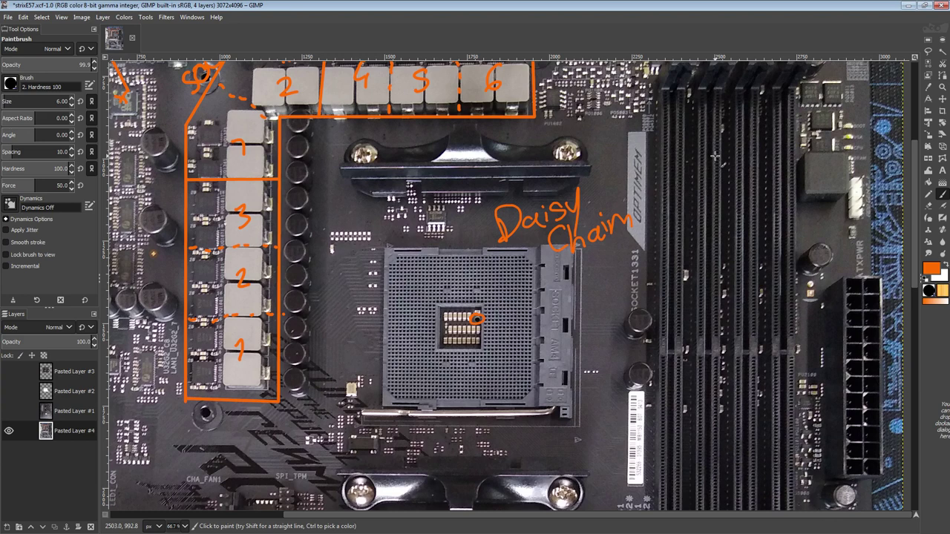
mouse_move(605, 189)
left_mouse_down()
mouse_move(510, 195)
mouse_move(553, 175)
left_mouse_up()
key("ctrl+z")
middle_click_drag(478, 191, 465, 216)
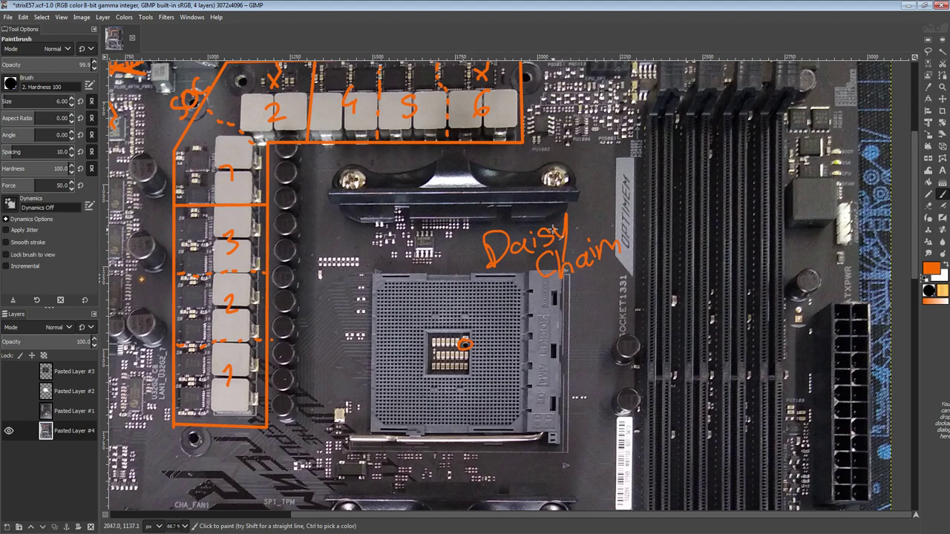
middle_click_drag(536, 268, 474, 239)
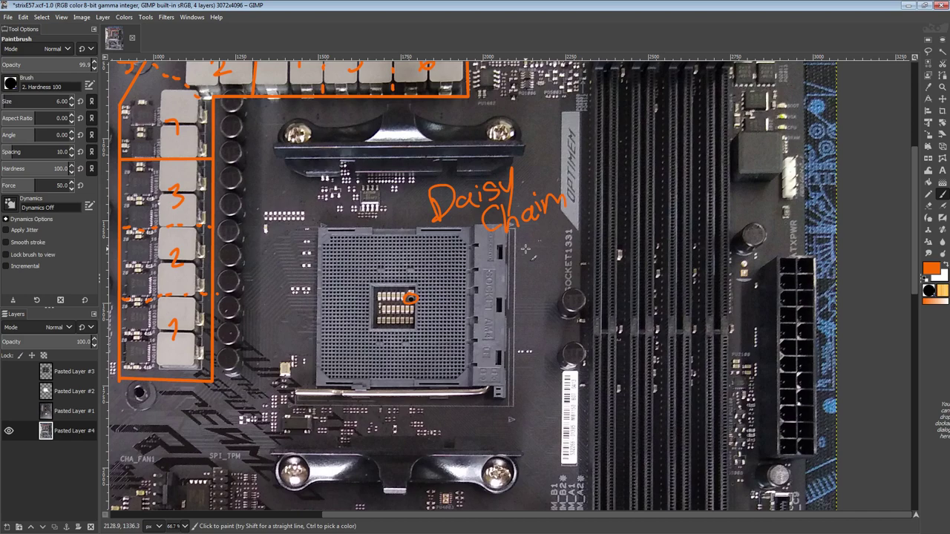
scroll(531, 171, "down", 5)
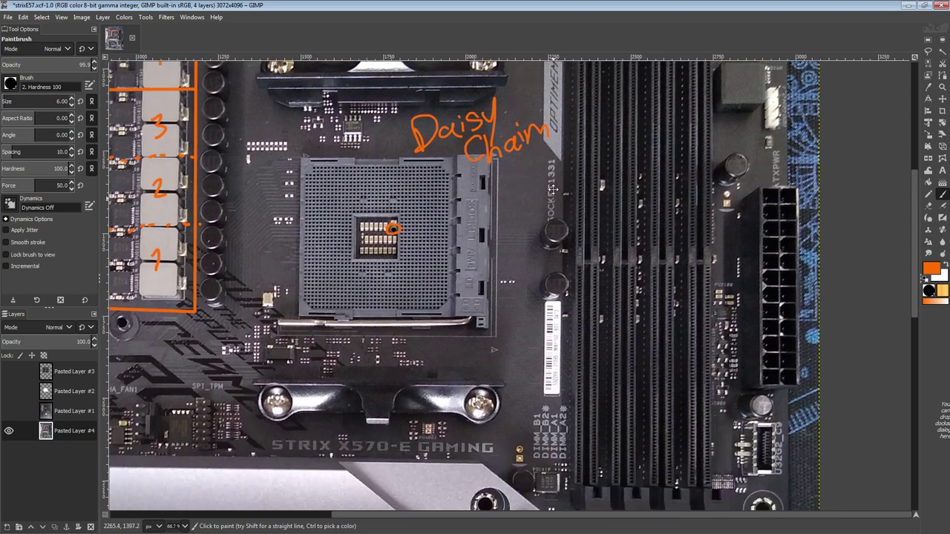
- Circle the asterisks beside the DIMM_B2 and DIMM_A2 markings, and undo the marks
scroll(473, 236, "up", 1, "ctrl")
scroll(565, 363, "up", 1, "ctrl")
mouse_move(587, 261)
left_mouse_down()
mouse_move(477, 389)
mouse_move(564, 263)
mouse_move(554, 289)
mouse_move(599, 295)
left_mouse_up()
key("ctrl+z")
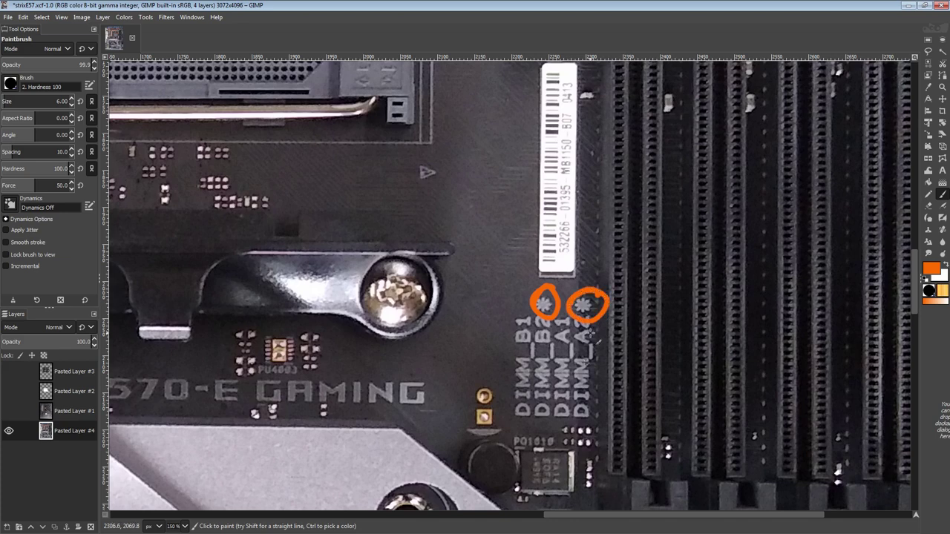
key("ctrl+z")
key("ctrl+z")
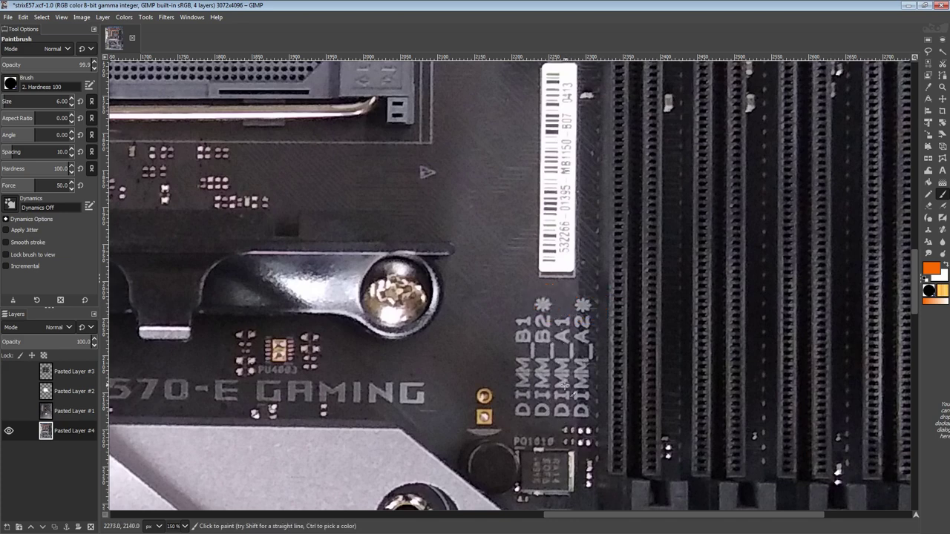
mouse_move(510, 305)
left_mouse_down()
mouse_move(615, 378)
mouse_move(498, 296)
left_mouse_up()
key("ctrl+z")
- Scribble marks over the upper ends of the second and fourth memory slots
scroll(602, 223, "down", 1, "ctrl")
scroll(604, 223, "down", 1, "ctrl")
middle_click_drag(603, 223, 543, 469)
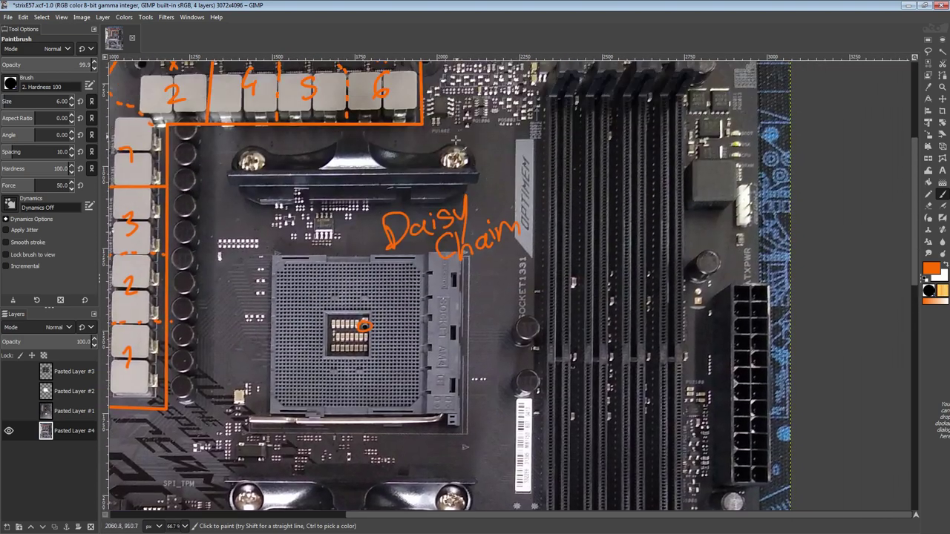
middle_click_drag(617, 80, 564, 143)
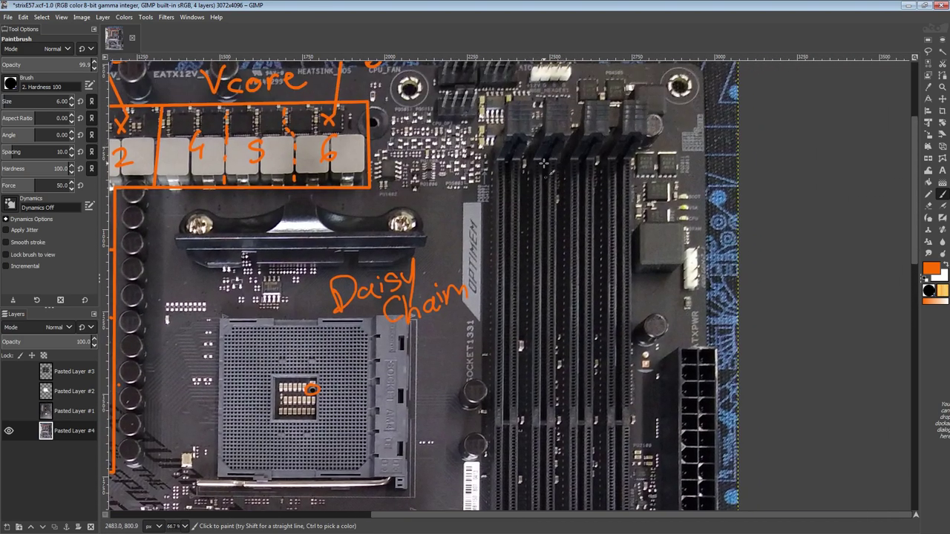
left_click_drag(544, 155, 549, 220)
mouse_move(610, 205)
left_mouse_down()
mouse_move(623, 212)
mouse_move(616, 230)
left_mouse_up()
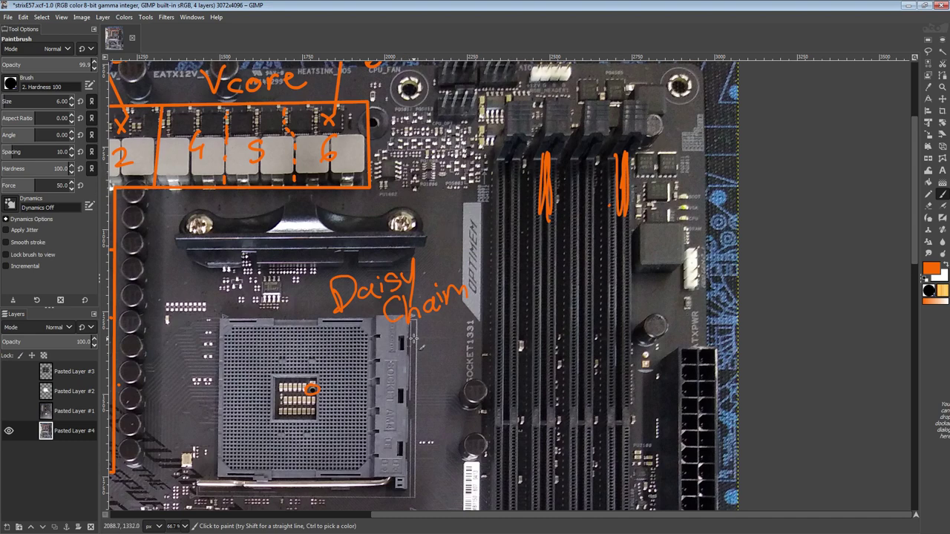
- Handwrite "4x8" and "2x16" below the Daisy Chain note and circle "4x8"
mouse_move(414, 339)
left_mouse_down()
mouse_move(425, 359)
mouse_move(443, 354)
mouse_move(456, 324)
mouse_move(438, 387)
mouse_move(451, 384)
left_mouse_up()
mouse_move(478, 354)
left_mouse_down()
mouse_move(466, 380)
mouse_move(476, 373)
left_mouse_up()
key("ctrl+z")
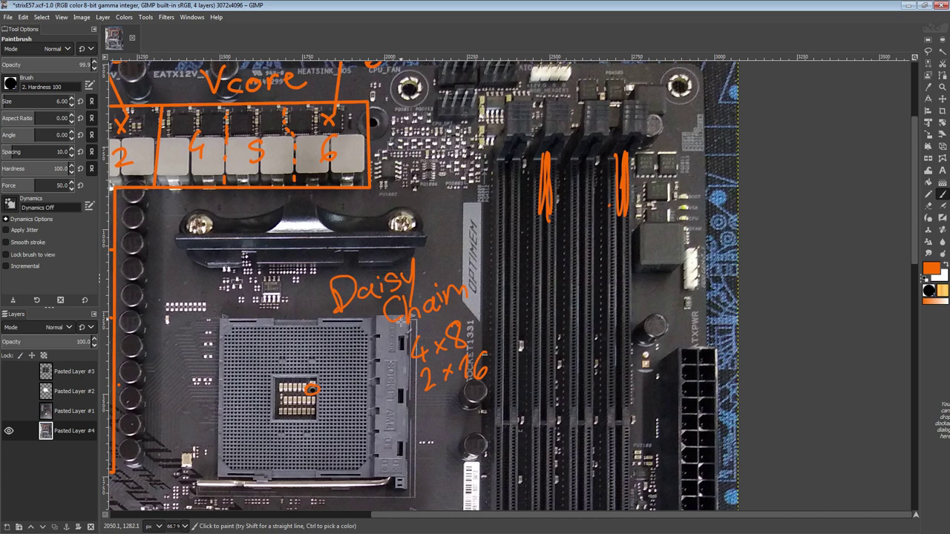
mouse_move(446, 320)
left_mouse_down()
mouse_move(467, 320)
mouse_move(423, 331)
mouse_move(382, 369)
left_mouse_up()
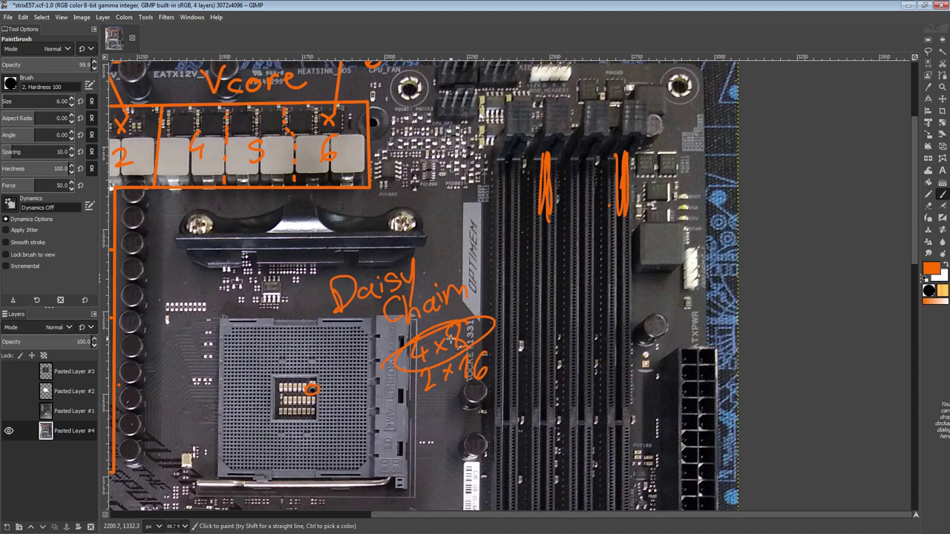
scroll(524, 161, "down", 1, "ctrl")
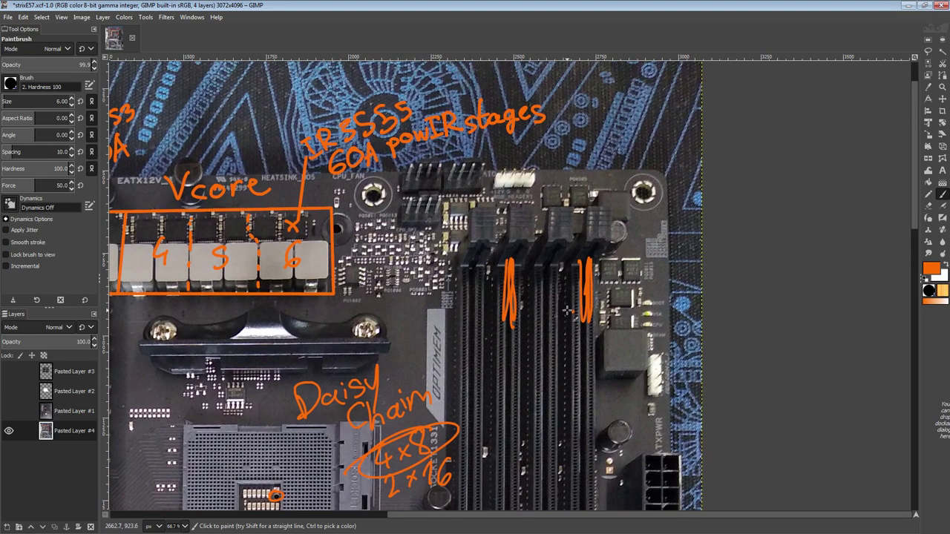
- Circle the BOOT, VGA, CPU and DRAM debug LEDs at the board's edge beside the memory slots
scroll(590, 318, "up", 3, "ctrl")
mouse_move(659, 163)
middle_mouse_down()
mouse_move(692, 146)
mouse_move(586, 238)
middle_mouse_up()
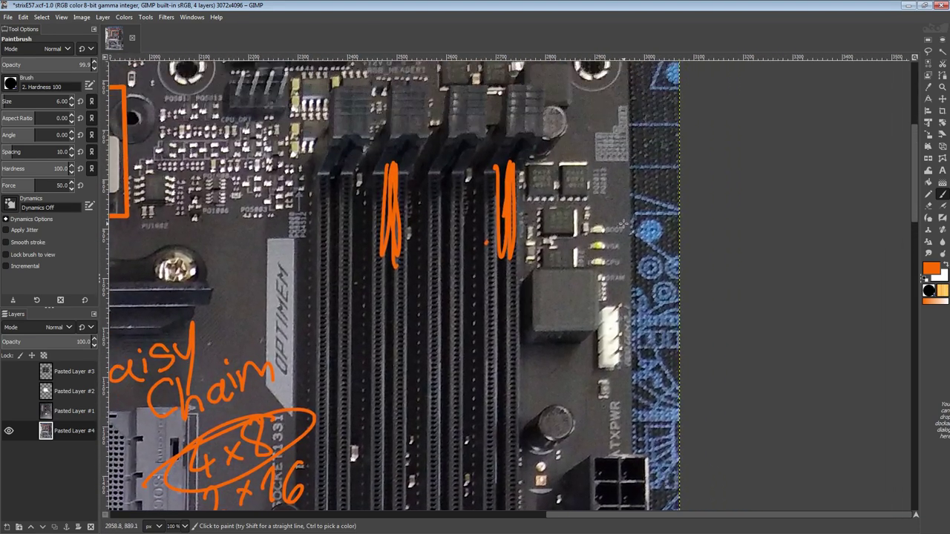
mouse_move(630, 212)
left_mouse_down()
mouse_move(576, 261)
mouse_move(573, 249)
left_mouse_up()
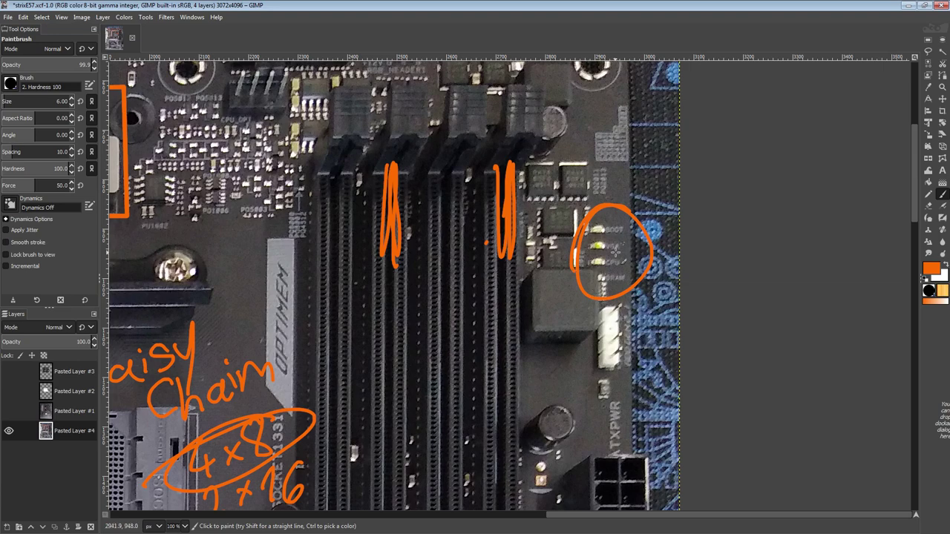
- Outline the OPTIMEM marking next to the memory slots, and undo the marks
scroll(438, 259, "down", 3, "ctrl")
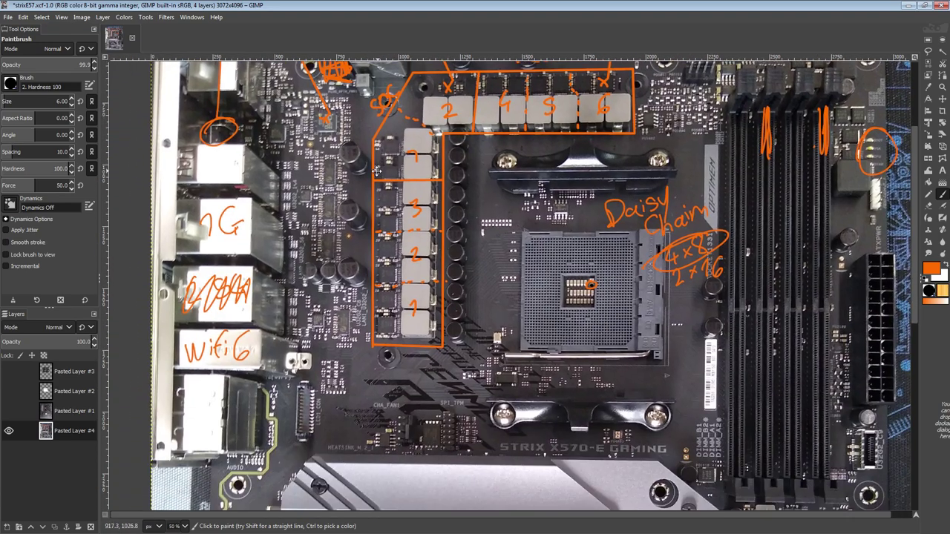
middle_click_drag(377, 171, 376, 174)
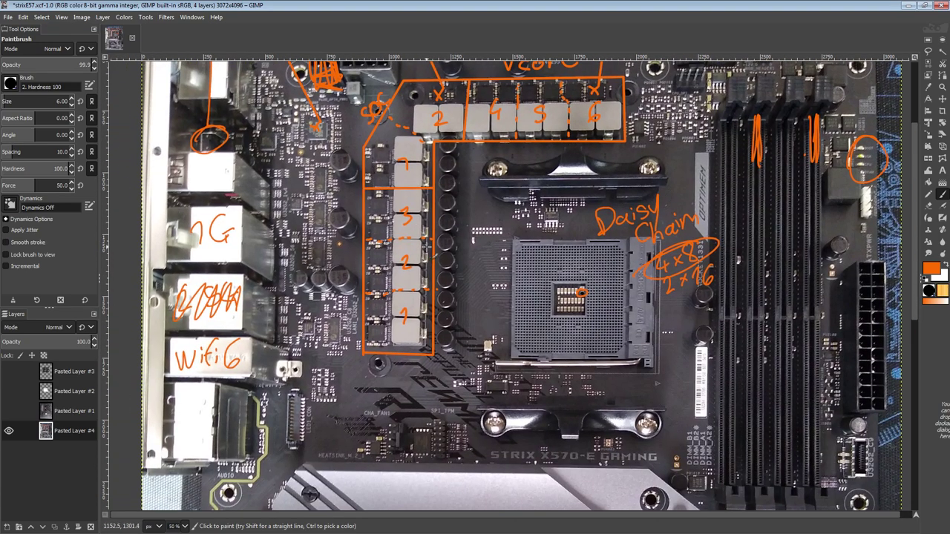
scroll(406, 247, "up", 2, "ctrl")
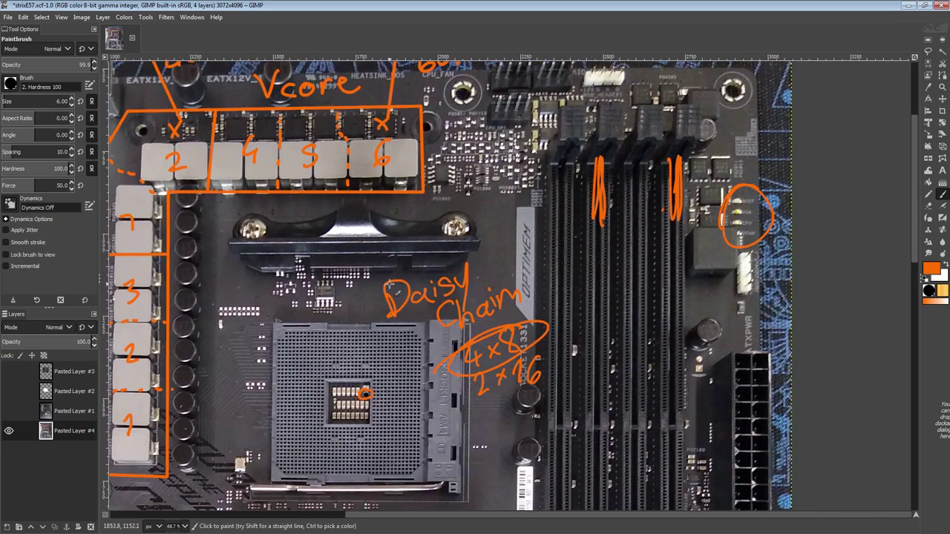
middle_click_drag(390, 282, 374, 165)
scroll(444, 162, "up", 1, "ctrl")
scroll(444, 162, "up", 2)
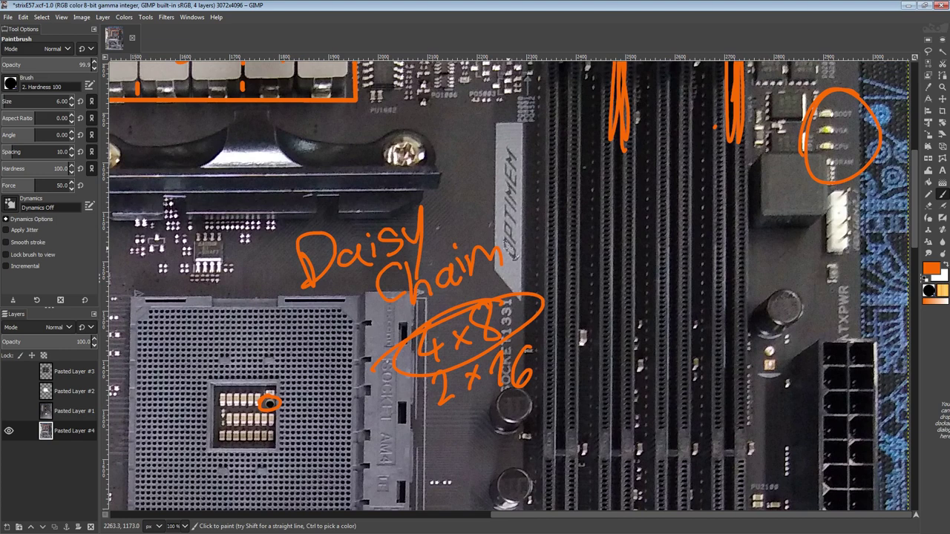
mouse_move(512, 264)
left_mouse_down()
mouse_move(525, 230)
mouse_move(478, 137)
mouse_move(498, 249)
left_mouse_up()
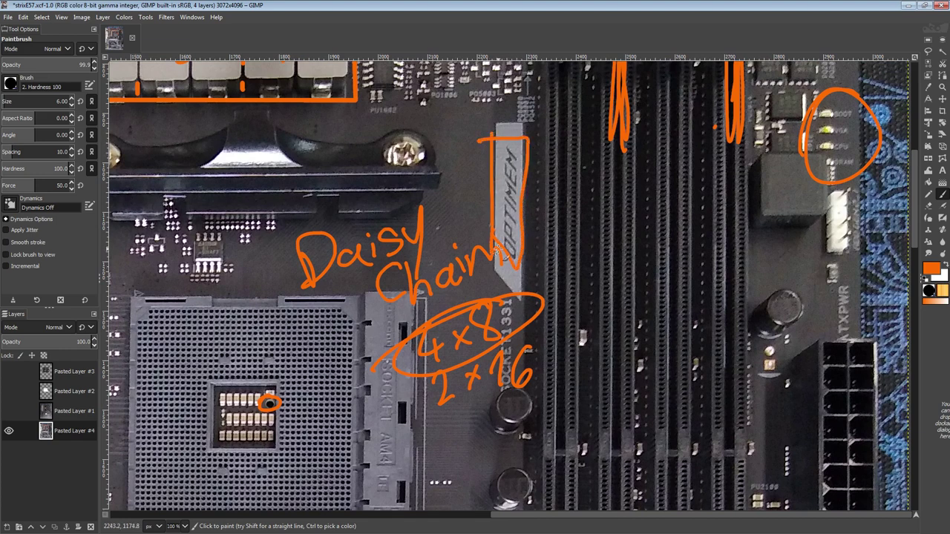
key("ctrl+z")
key("ctrl+z")
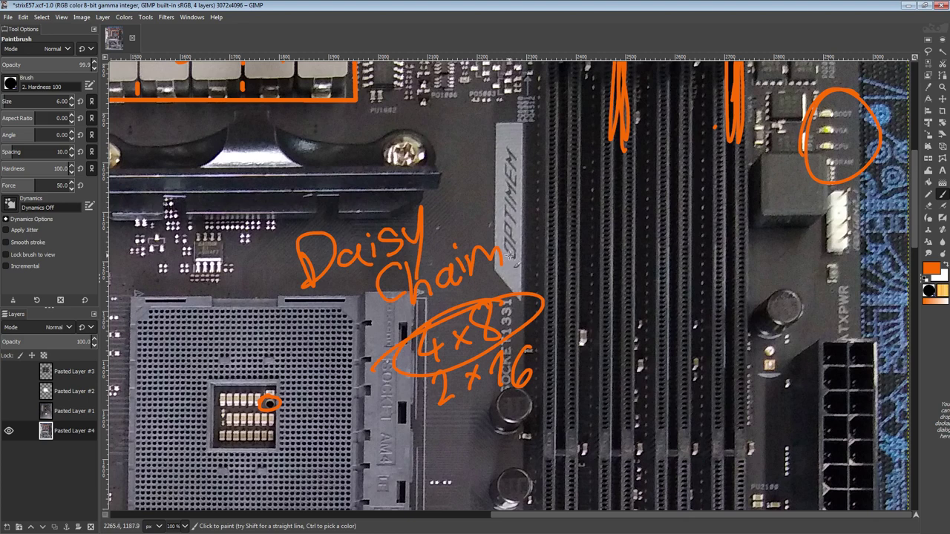
mouse_move(520, 268)
left_mouse_down()
mouse_move(524, 206)
mouse_move(504, 139)
mouse_move(508, 258)
left_mouse_up()
key("ctrl+z")
left_click_drag(520, 137, 515, 253)
key("ctrl+z")
- Draw a mark around the area by the Daisy Chain note, and undo it
scroll(461, 193, "up", 3)
scroll(468, 216, "up", 3)
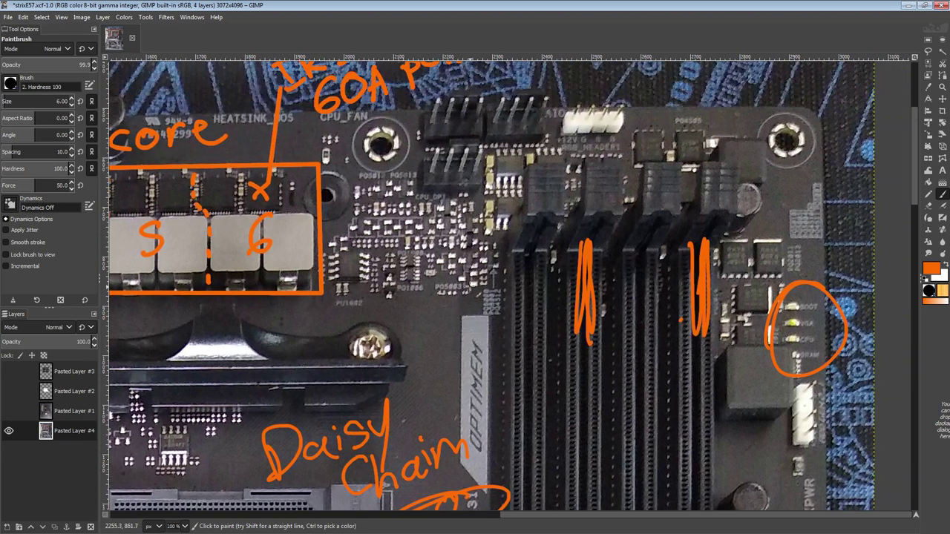
scroll(498, 273, "down", 5)
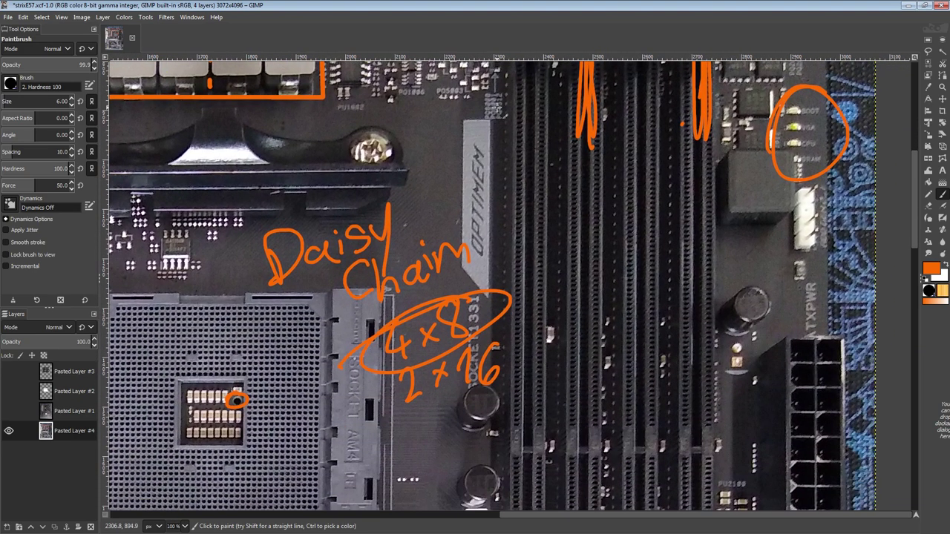
scroll(505, 163, "down", 1, "ctrl")
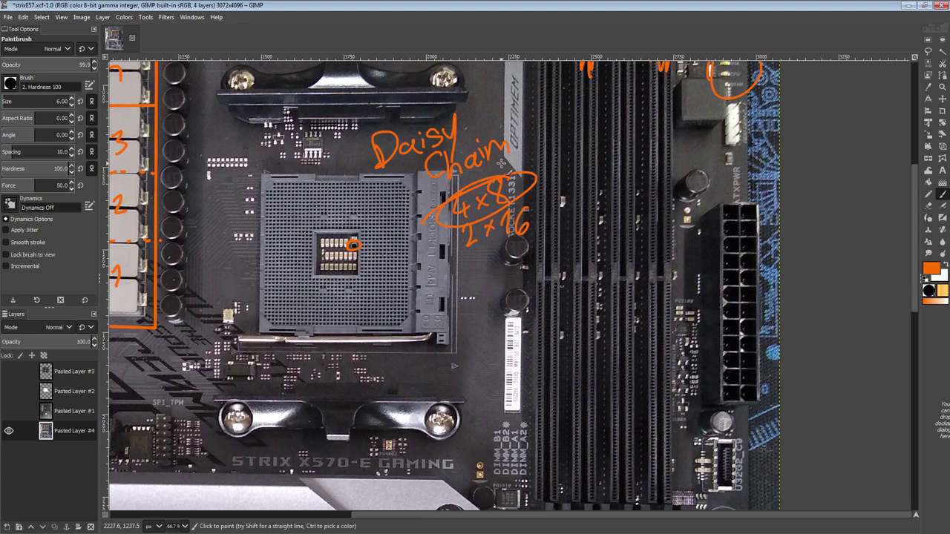
mouse_move(490, 137)
left_mouse_down()
mouse_move(501, 272)
mouse_move(460, 114)
left_mouse_up()
key("ctrl+z")
- Draw a second loop around the circled debug LEDs at the board's edge
middle_click_drag(431, 169, 482, 240)
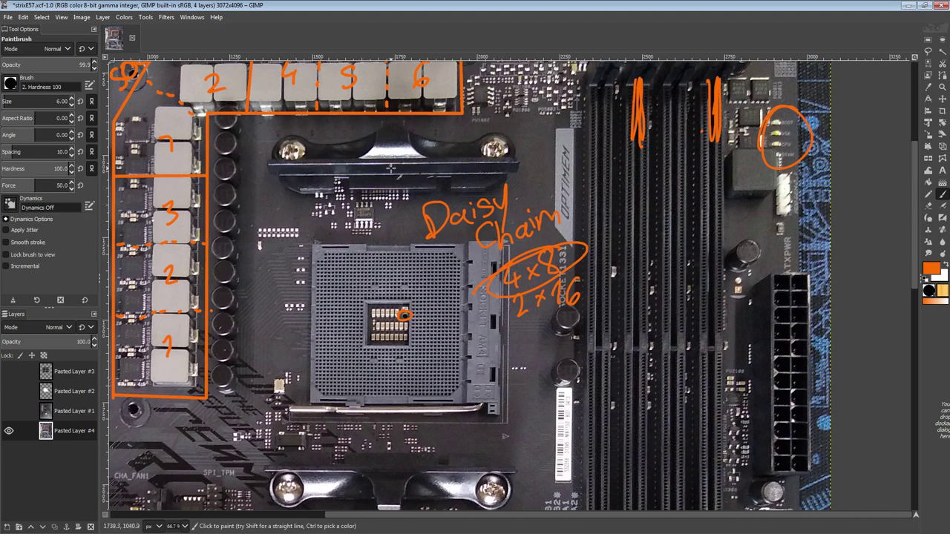
middle_click_drag(390, 168, 472, 198)
middle_click_drag(464, 124, 450, 233)
middle_click_drag(747, 208, 562, 143)
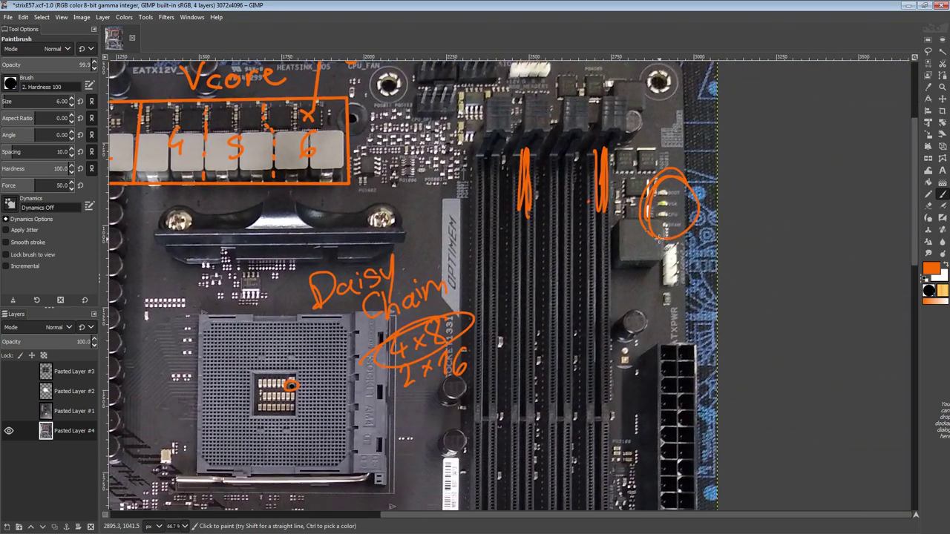
- Draw an arrow from the inner edge of the Vcore outline at phase 3 to the CPU socket
middle_click_drag(152, 337, 464, 229)
middle_click_drag(386, 273, 435, 288)
scroll(435, 292, "up", 1, "ctrl")
middle_click_drag(479, 206, 343, 246)
left_click_drag(343, 267, 586, 316)
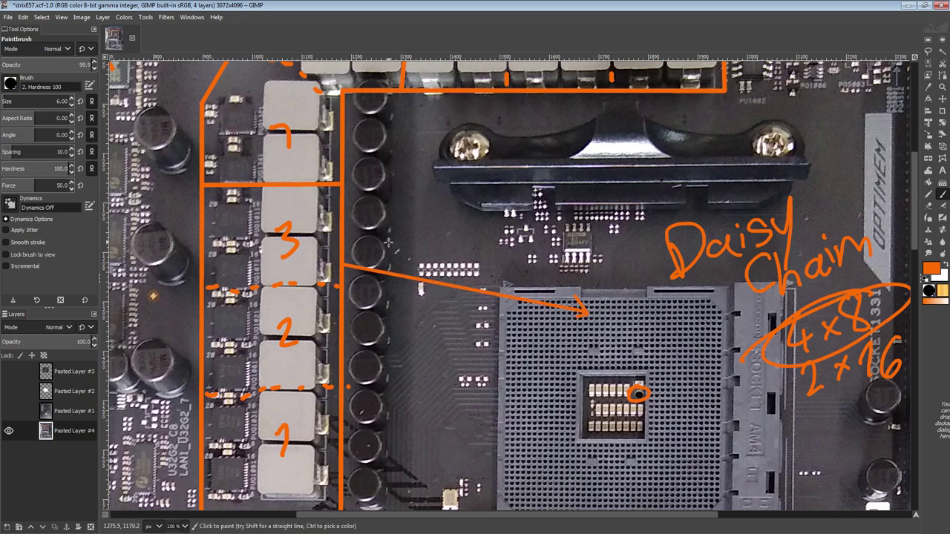
- Handwrite "1.2V" above the start of the arrow leading from the Vcore phases to the socket
scroll(389, 242, "down", 1, "ctrl")
mouse_move(398, 249)
middle_mouse_down()
mouse_move(395, 337)
mouse_move(402, 188)
mouse_move(395, 239)
middle_mouse_up()
scroll(377, 184, "up", 1, "ctrl")
scroll(395, 239, "down", 1, "ctrl")
scroll(413, 290, "up", 2, "ctrl")
scroll(417, 263, "down", 1)
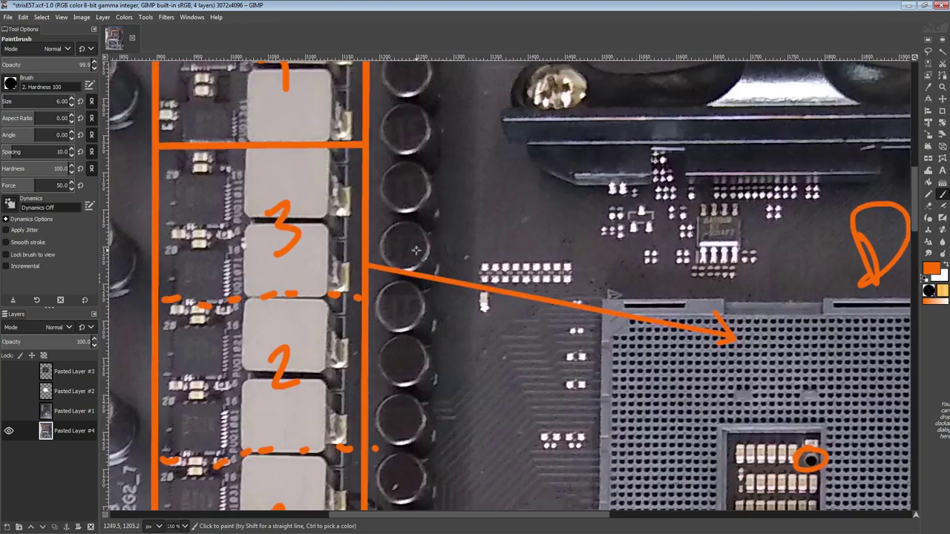
left_click_drag(403, 251, 451, 264)
left_click(420, 260)
scroll(449, 272, "down", 2, "ctrl")
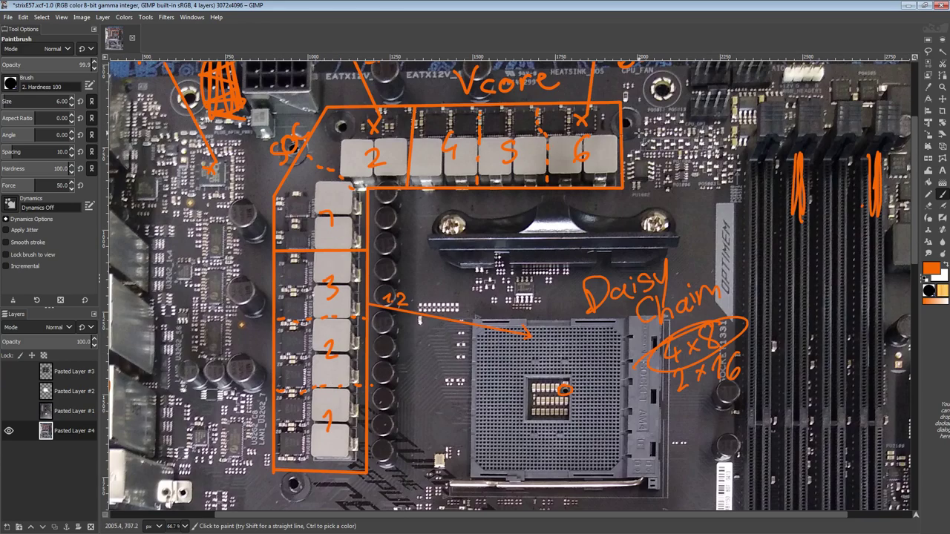
scroll(437, 325, "up", 2, "ctrl")
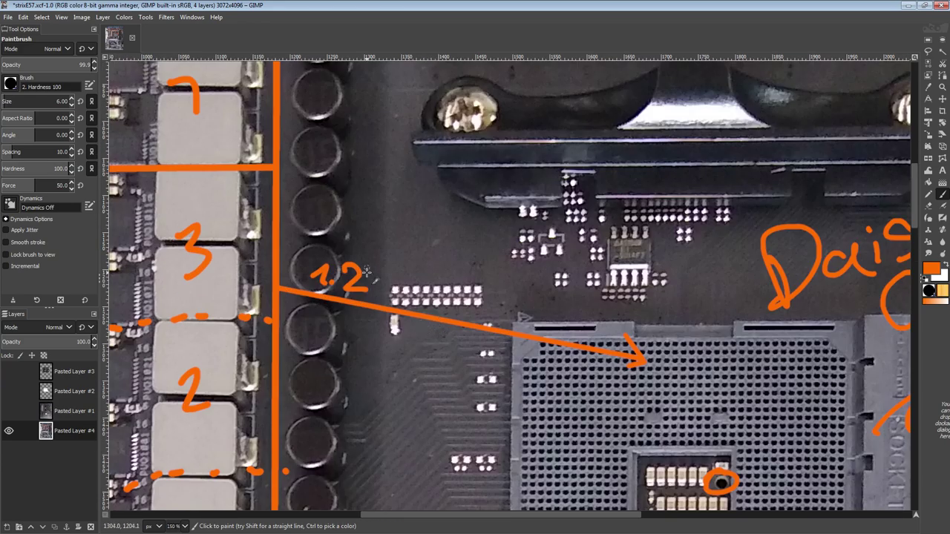
left_click_drag(367, 264, 388, 259)
scroll(321, 338, "down", 1, "ctrl")
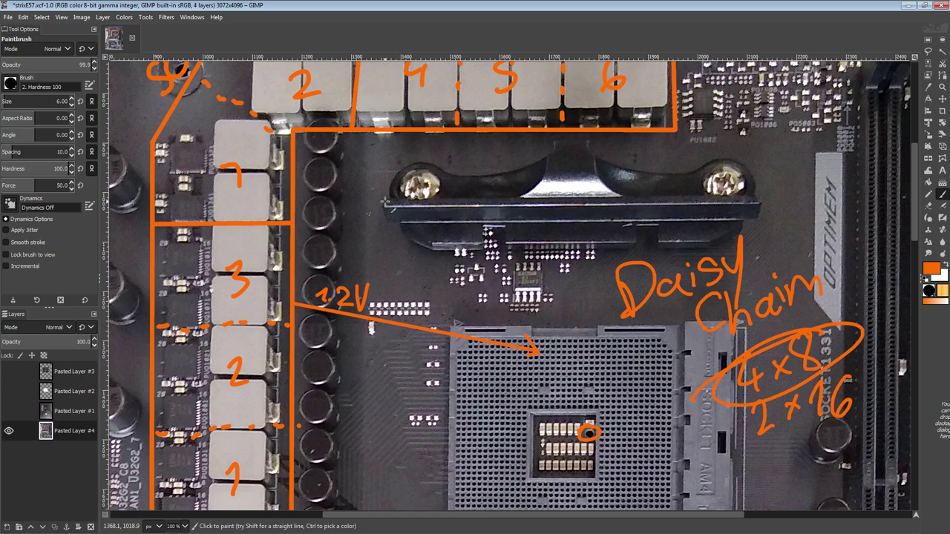
- Handwrite "400KHz" and "5Vdrv" along the arrow after the "1.2V" note
scroll(470, 213, "up", 3)
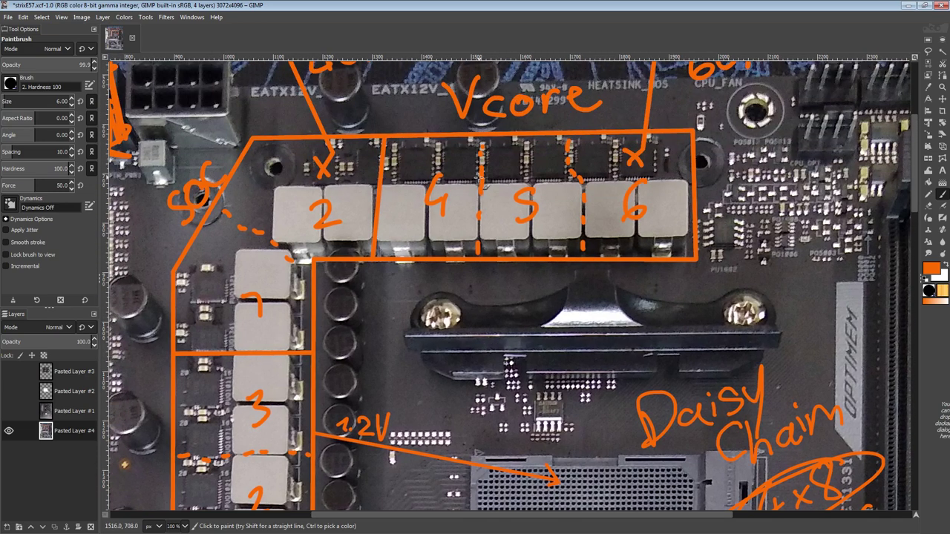
scroll(478, 244, "down", 5)
scroll(478, 245, "left", 1)
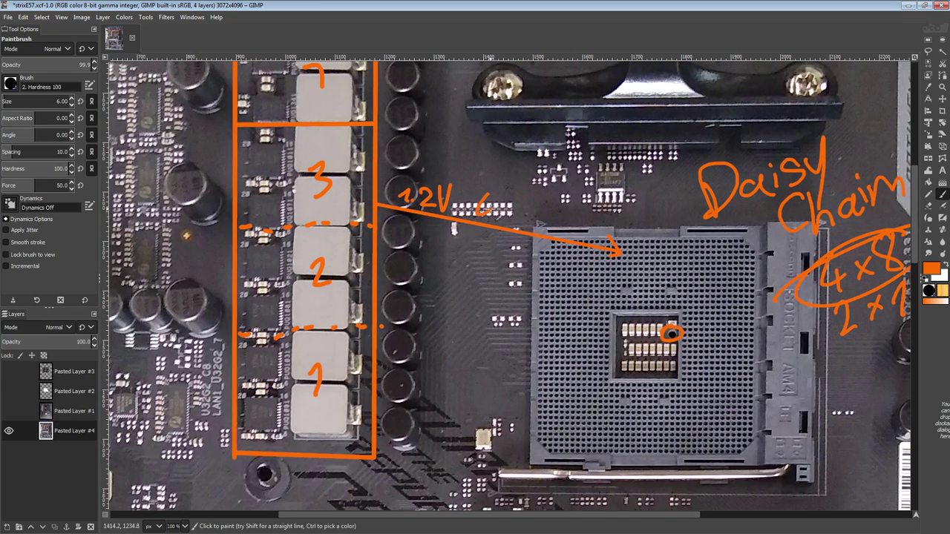
mouse_move(492, 208)
left_mouse_down()
mouse_move(512, 204)
mouse_move(539, 217)
mouse_move(540, 227)
mouse_move(570, 211)
mouse_move(578, 217)
left_mouse_up()
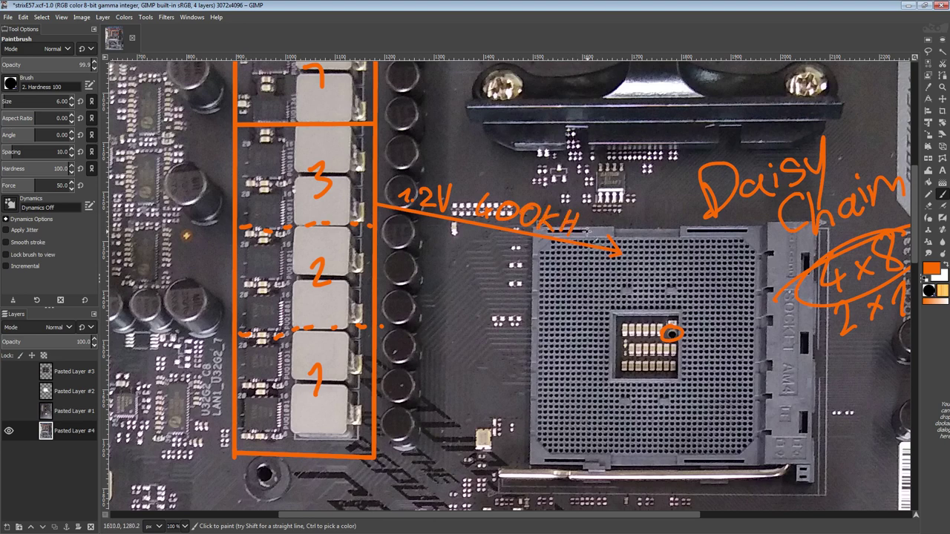
mouse_move(579, 228)
left_mouse_down()
mouse_move(592, 238)
mouse_move(618, 221)
mouse_move(617, 239)
mouse_move(645, 215)
mouse_move(654, 242)
mouse_move(672, 239)
left_mouse_up()
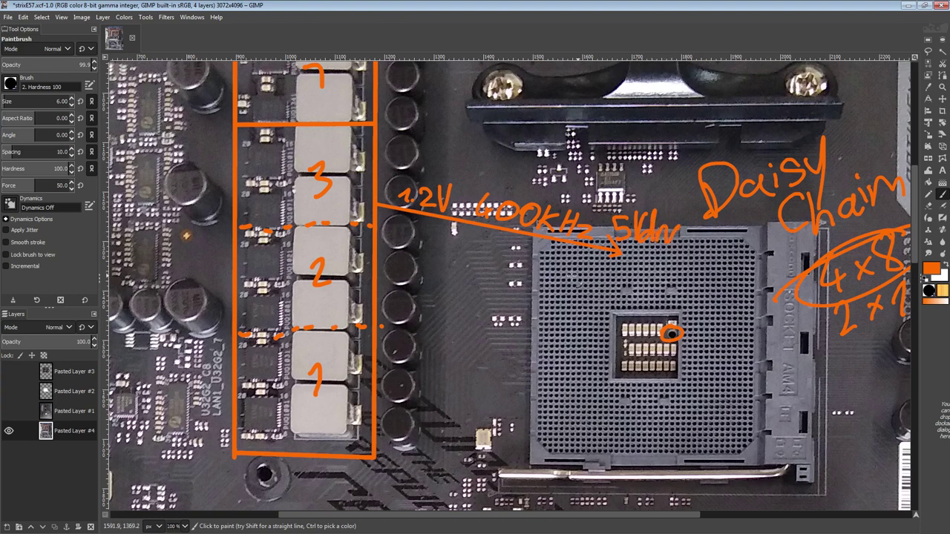
- Handwrite "100A" below the "1.2V" note, over the capacitors beside the Vcore phases
scroll(452, 267, "up", 4, "ctrl")
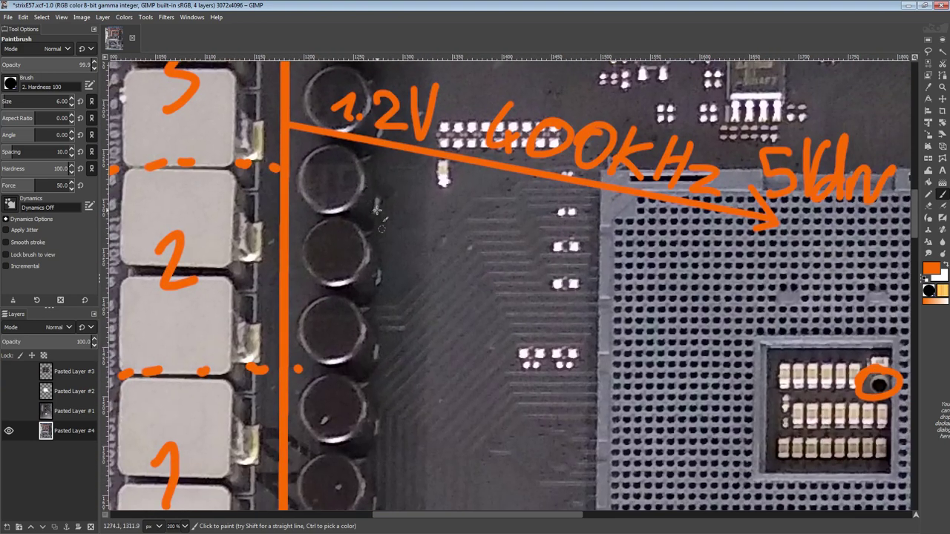
left_click_drag(325, 202, 343, 226)
left_click_drag(386, 190, 433, 196)
mouse_move(442, 240)
left_mouse_down()
mouse_move(462, 204)
mouse_move(470, 238)
left_mouse_up()
left_click_drag(450, 224, 470, 222)
- Handwrite "11W" and "8C" in the same row as "100A", below the arrow
mouse_move(544, 230)
left_mouse_down()
mouse_move(570, 225)
mouse_move(557, 250)
left_mouse_up()
mouse_move(575, 236)
left_mouse_down()
mouse_move(581, 257)
mouse_move(622, 273)
mouse_move(647, 233)
left_mouse_up()
middle_click_drag(701, 264, 629, 218)
left_click_drag(662, 213, 636, 220)
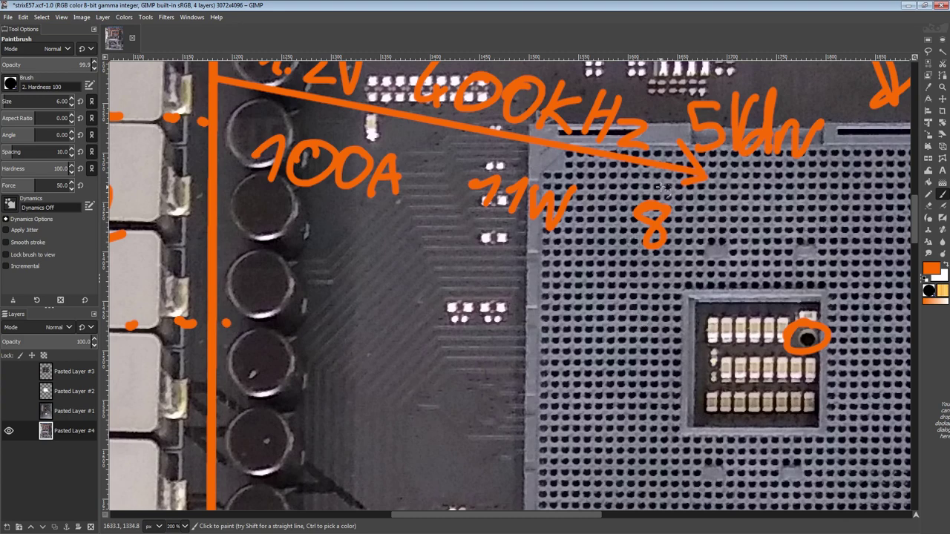
mouse_move(691, 197)
left_mouse_down()
mouse_move(686, 214)
mouse_move(709, 248)
left_mouse_up()
key("ctrl+z")
left_click_drag(374, 155, 245, 204)
key("ctrl+z")
- Handwrite "150A" directly below the "100A" note
key("1")
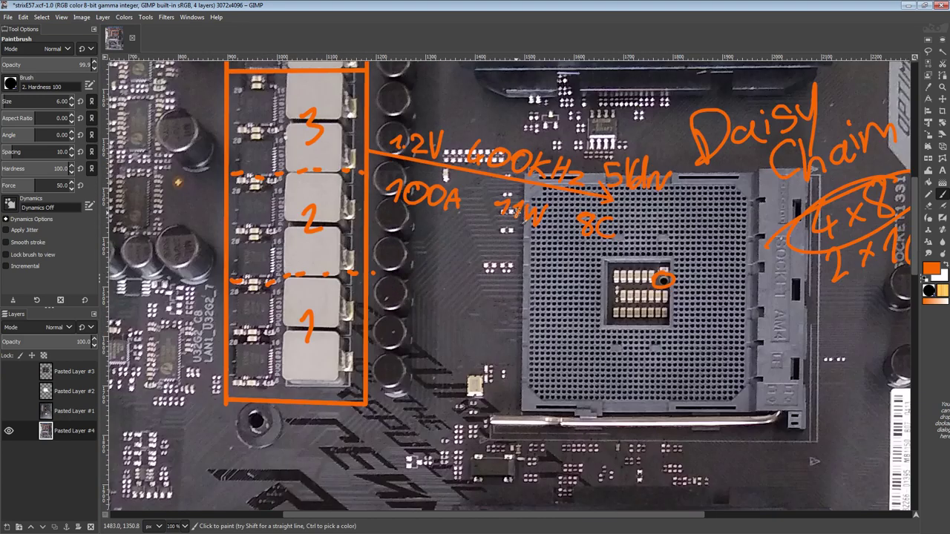
scroll(244, 372, "up", 1)
scroll(297, 334, "up", 3)
scroll(371, 282, "down", 3)
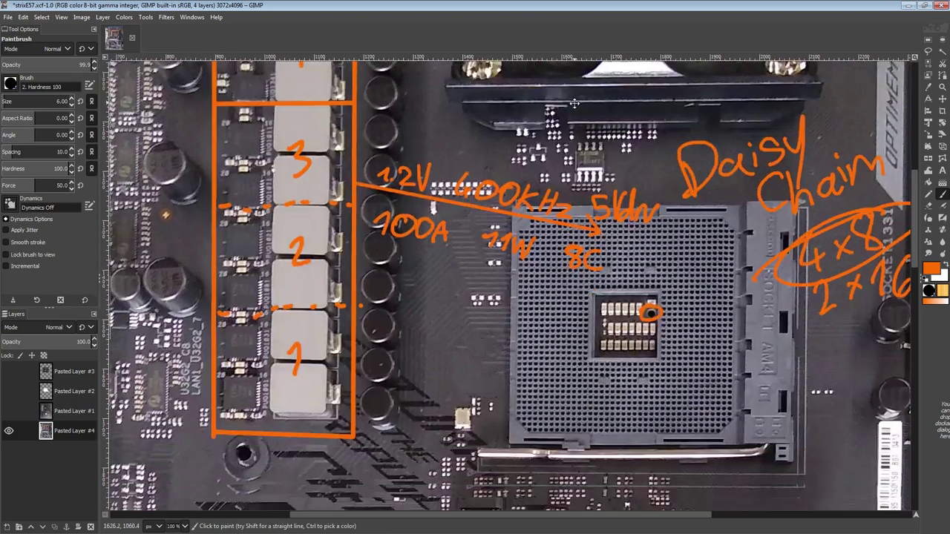
scroll(415, 255, "up", 1, "ctrl")
mouse_move(351, 201)
left_mouse_down()
mouse_move(360, 195)
mouse_move(359, 217)
left_mouse_up()
left_click_drag(399, 195, 379, 229)
mouse_move(420, 198)
left_mouse_down()
mouse_move(422, 223)
mouse_move(414, 209)
left_mouse_up()
mouse_move(456, 199)
left_mouse_down()
mouse_move(442, 231)
mouse_move(467, 238)
left_mouse_up()
left_click_drag(449, 219, 462, 217)
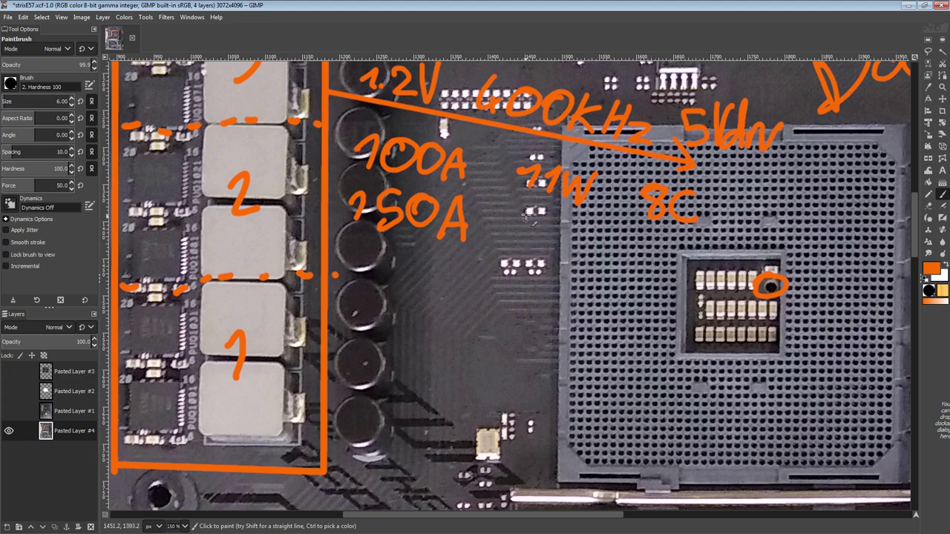
- Complete the 150A row by handwriting "15W" below "11W" and "12C" below "8C"
left_click_drag(503, 217, 515, 243)
mouse_move(528, 216)
left_mouse_down()
mouse_move(543, 214)
mouse_move(524, 248)
mouse_move(569, 255)
mouse_move(590, 224)
left_mouse_up()
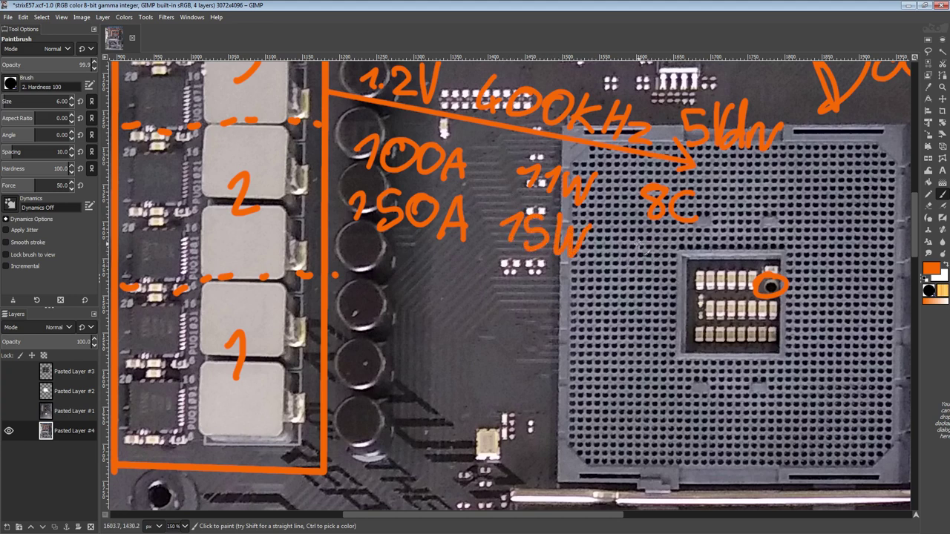
mouse_move(631, 250)
left_mouse_down()
mouse_move(639, 269)
mouse_move(672, 274)
left_mouse_up()
left_click_drag(705, 248, 702, 274)
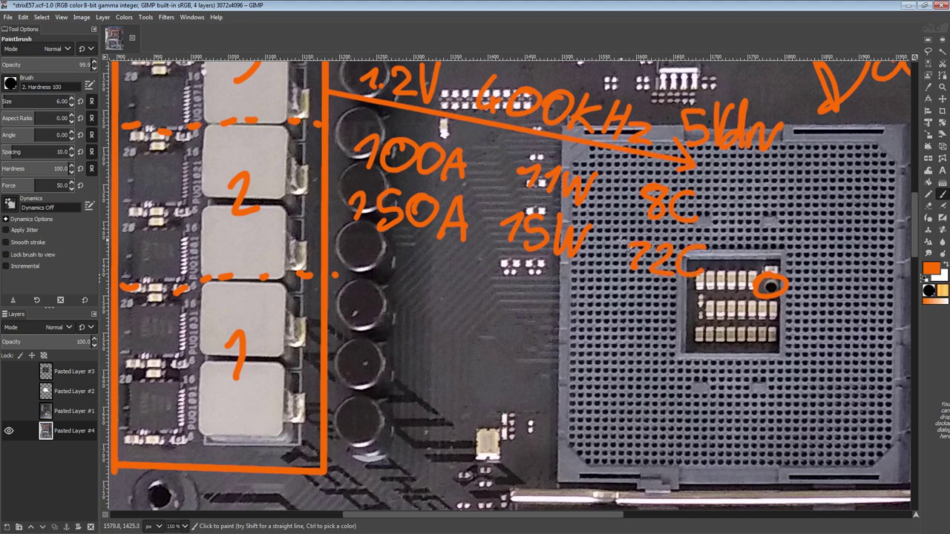
- Bracket the "100A" and "150A" notes, then circle "150A", undoing each mark
mouse_move(364, 155)
left_mouse_down()
mouse_move(339, 190)
mouse_move(350, 198)
left_mouse_up()
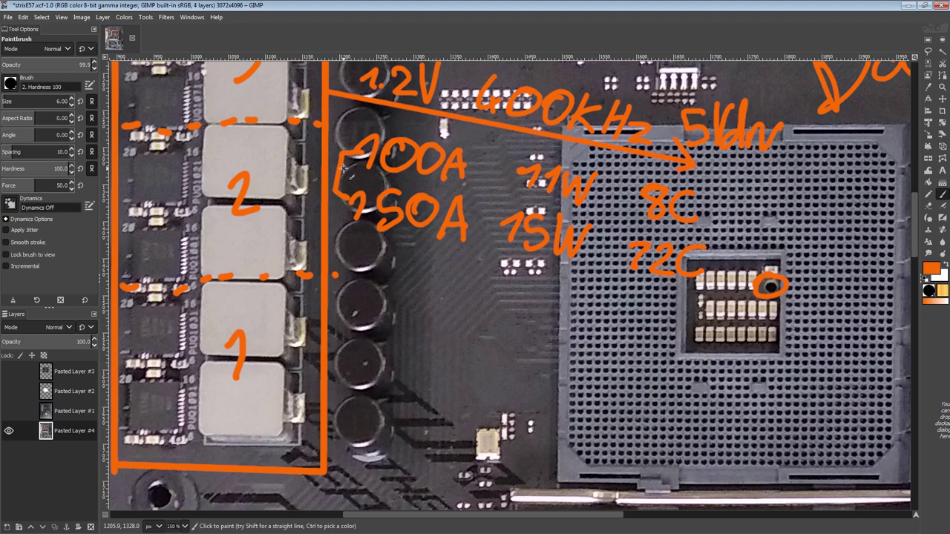
key("ctrl+z")
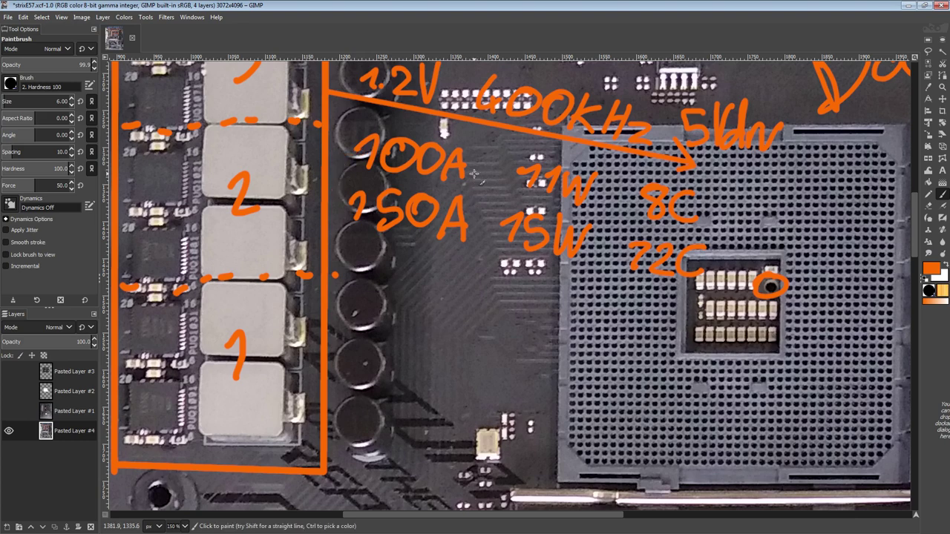
mouse_move(354, 170)
left_mouse_down()
mouse_move(478, 225)
mouse_move(352, 173)
left_mouse_up()
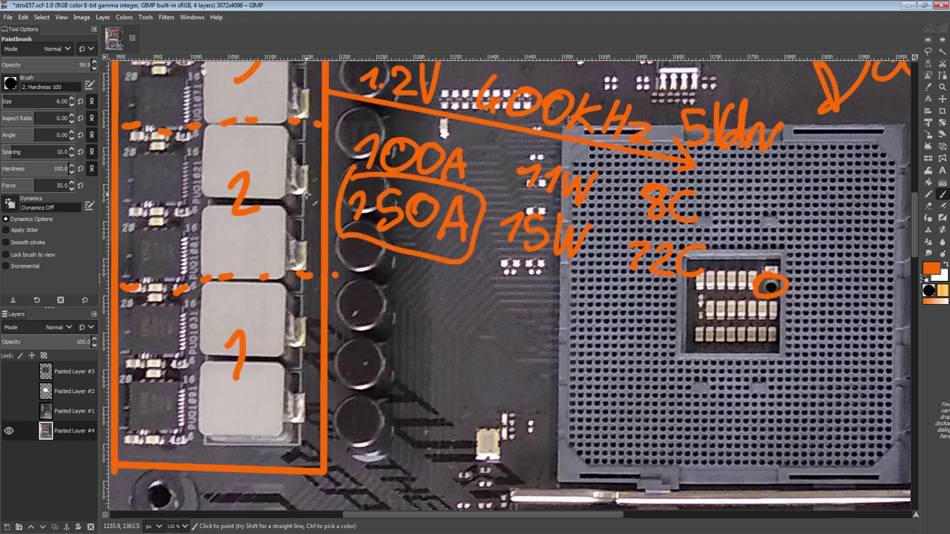
key("ctrl+z")
- Start a third row by handwriting "200A" below "150A" and "19W" below "15W"
middle_click_drag(417, 288, 435, 279)
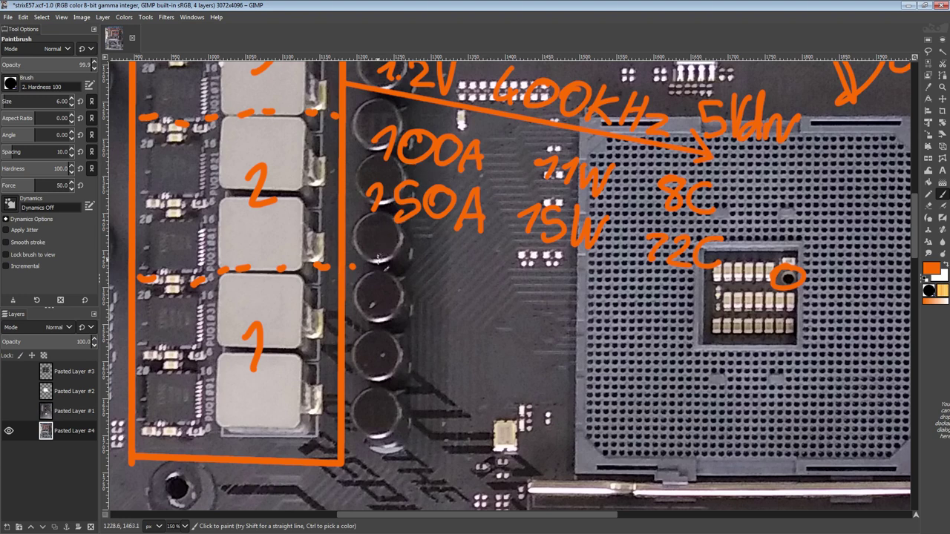
mouse_move(369, 239)
left_mouse_down()
mouse_move(380, 236)
mouse_move(392, 263)
left_mouse_up()
mouse_move(401, 239)
left_mouse_down()
mouse_move(386, 254)
mouse_move(405, 240)
mouse_move(454, 243)
left_mouse_up()
left_click_drag(453, 244, 462, 266)
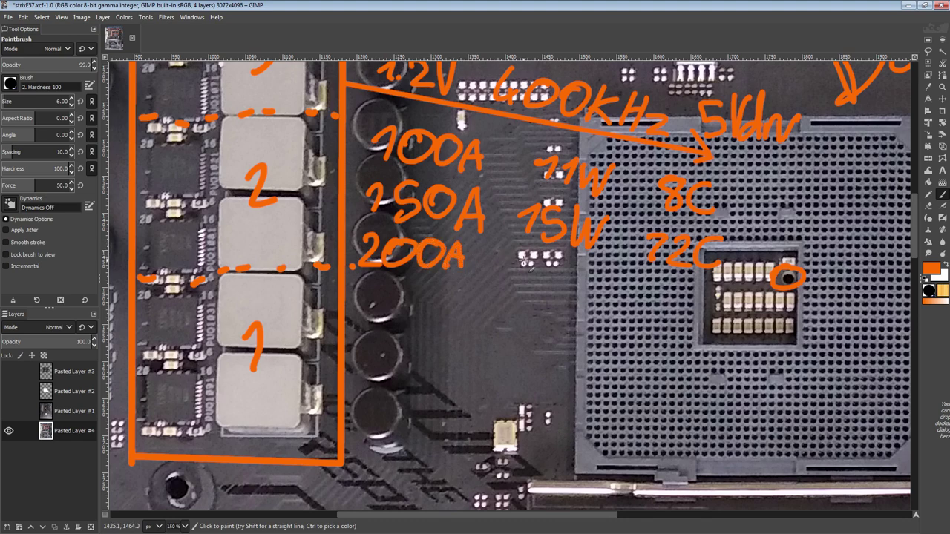
mouse_move(519, 252)
left_mouse_down()
mouse_move(516, 276)
mouse_move(541, 261)
mouse_move(539, 281)
left_mouse_up()
mouse_move(558, 254)
left_mouse_down()
mouse_move(565, 282)
mouse_move(590, 290)
left_mouse_up()
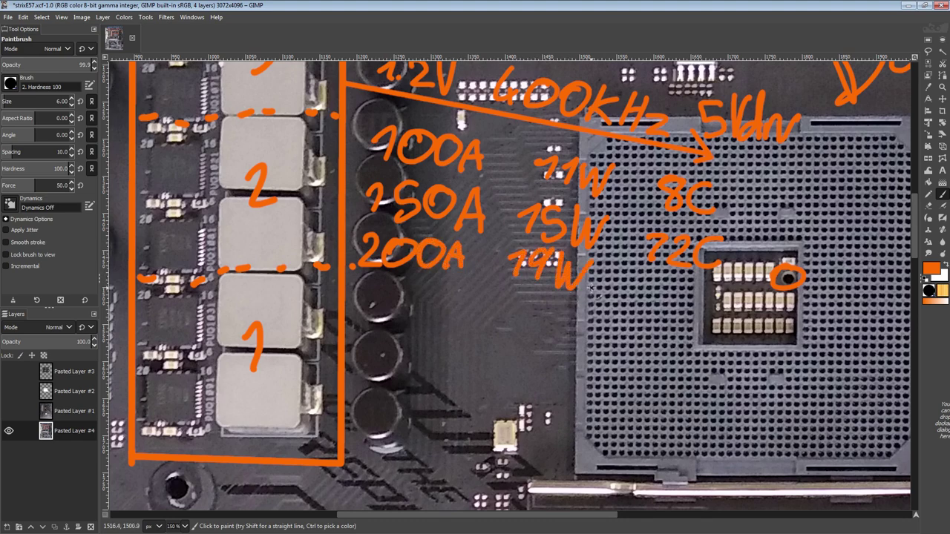
- Complete the 200A row by handwriting "16C" below "12C"
middle_click_drag(592, 288, 528, 210)
left_click_drag(567, 201, 570, 225)
mouse_move(609, 200)
left_mouse_down()
mouse_move(591, 219)
mouse_move(645, 219)
mouse_move(527, 202)
mouse_move(561, 195)
left_mouse_up()
key("ctrl+z")
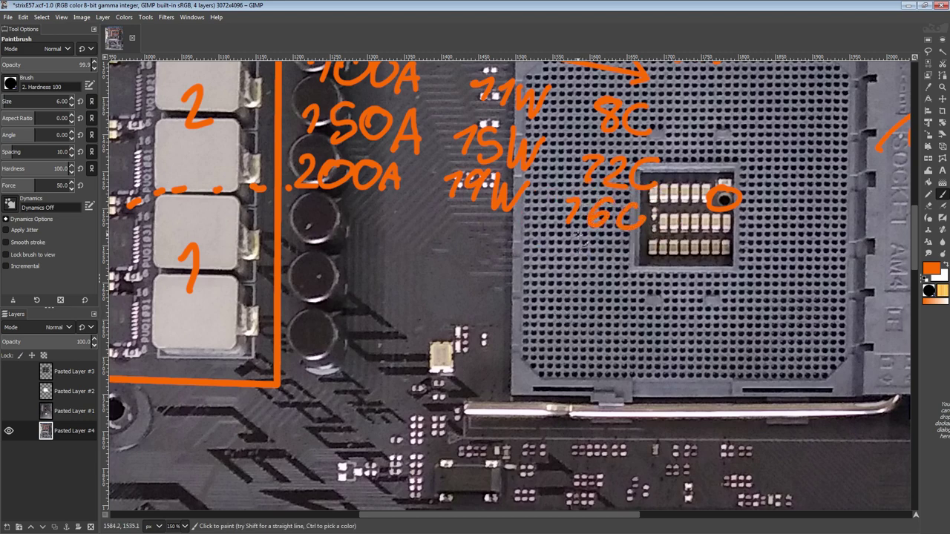
scroll(612, 192, "down", 1, "ctrl")
middle_click_drag(531, 149, 470, 282)
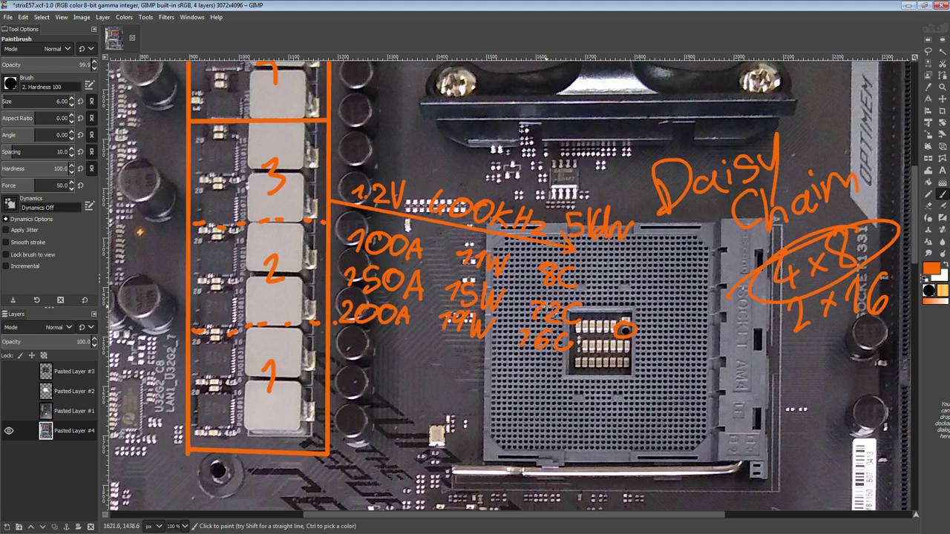
- Mark the 200A row and box its "19W" note, undoing each mark
scroll(445, 327, "up", 1, "ctrl")
mouse_move(321, 226)
left_mouse_down()
mouse_move(454, 271)
mouse_move(333, 202)
left_mouse_up()
key("ctrl+z")
middle_click_drag(388, 275, 406, 235)
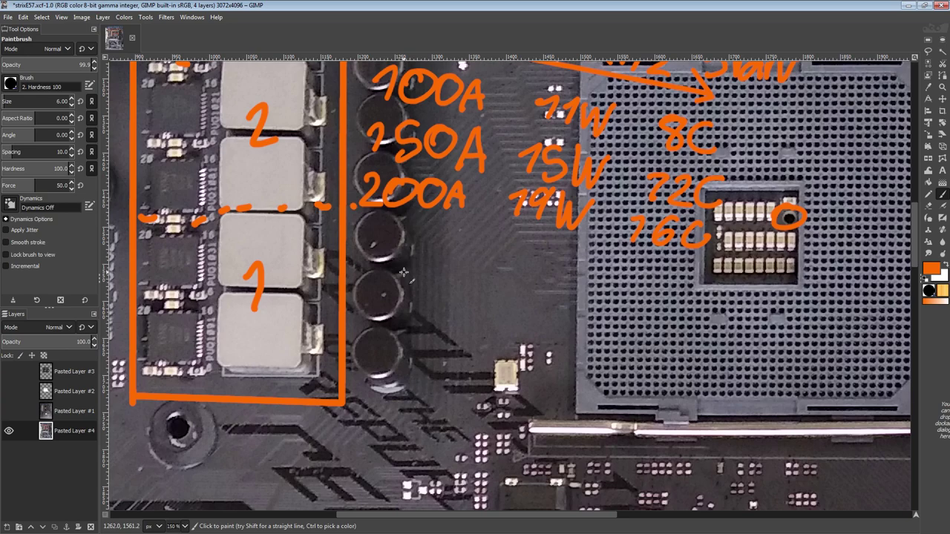
mouse_move(514, 178)
left_mouse_down()
mouse_move(587, 243)
mouse_move(553, 184)
mouse_move(512, 180)
left_mouse_up()
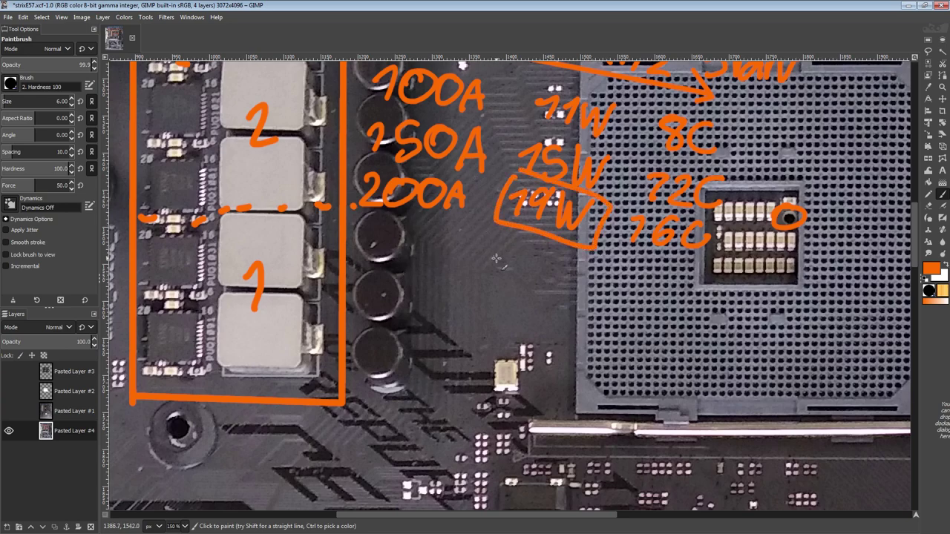
key("ctrl+z")
scroll(435, 282, "up", 1)
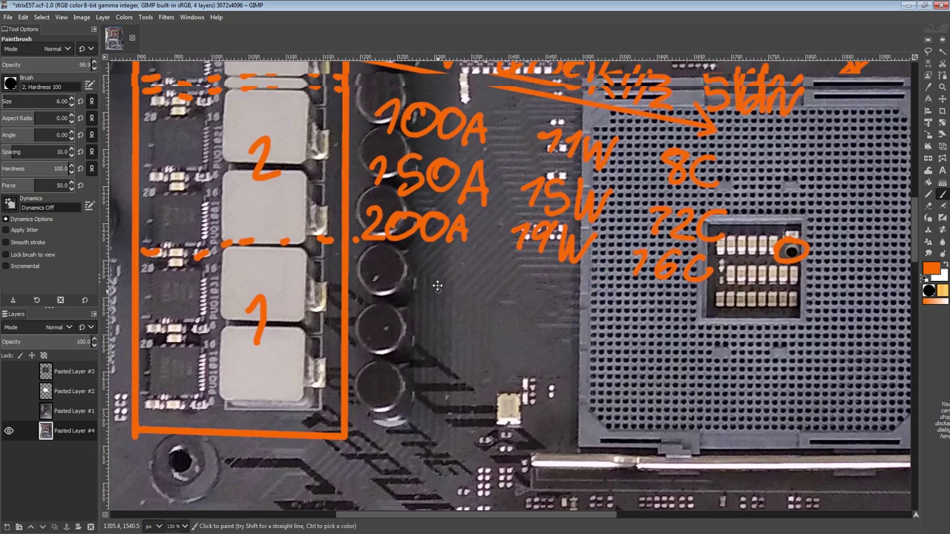
- Examine the Vcore and SOC phase layout around the CPU socket together with the handwritten heat estimates
scroll(435, 311, "down", 1, "ctrl")
scroll(419, 445, "down", 1)
scroll(419, 445, "down", 1, "ctrl")
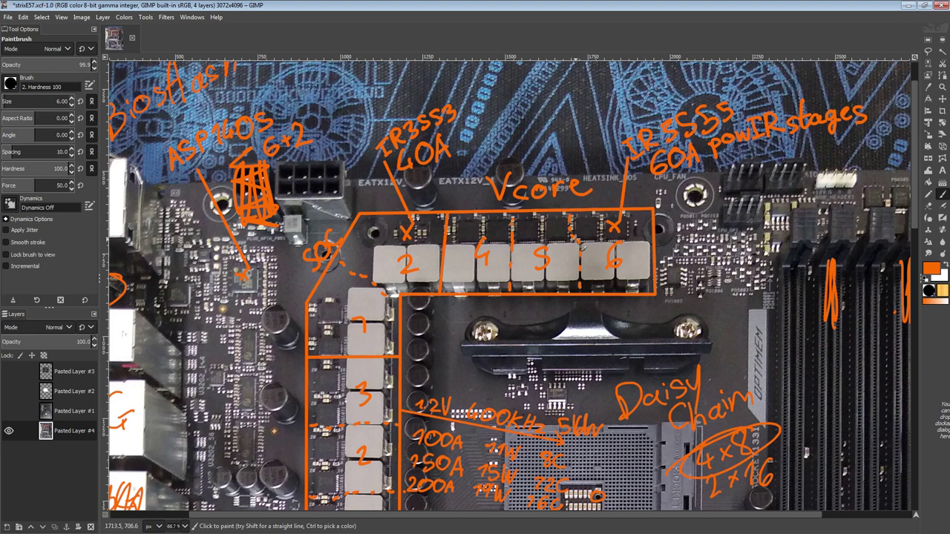
scroll(576, 239, "down", 4)
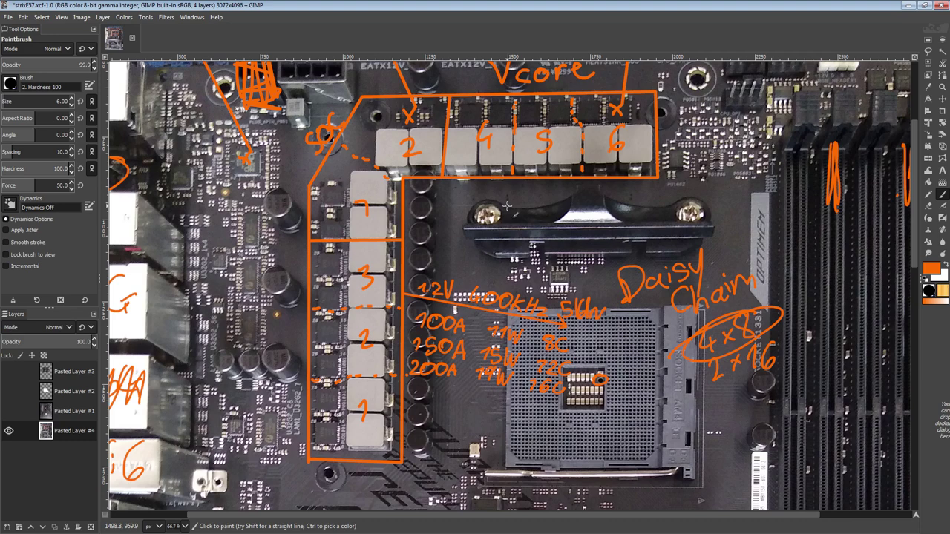
scroll(492, 274, "down", 2)
scroll(490, 257, "up", 1, "ctrl")
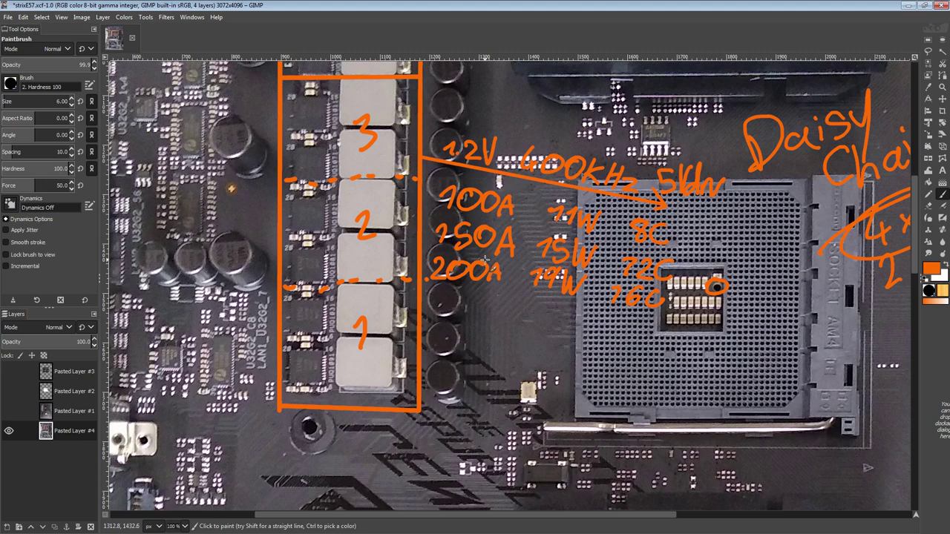
scroll(486, 258, "up", 1, "ctrl")
scroll(436, 178, "down", 1)
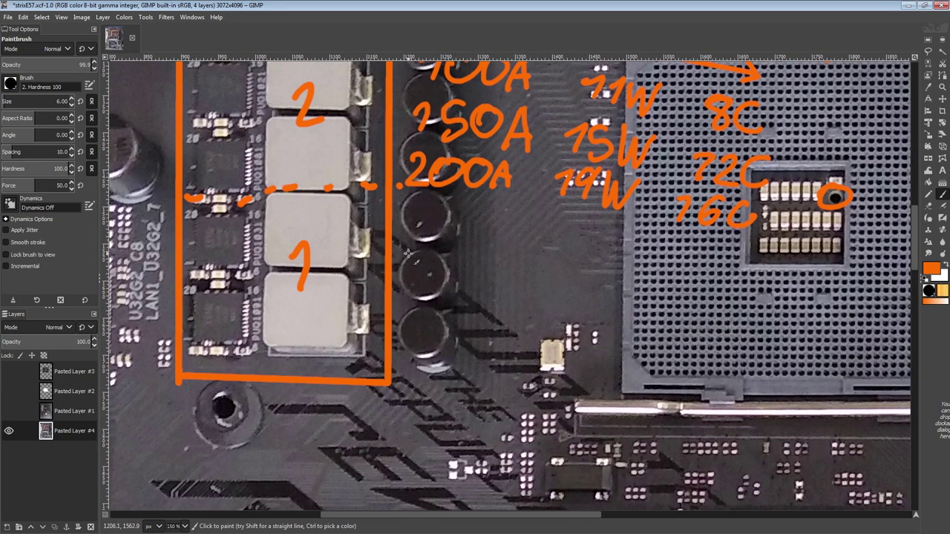
- Handwrite "300A" below "200A" and "30W" below "19W", then circle the new row and undo the circle
left_click_drag(410, 211, 407, 242)
mouse_move(459, 211)
left_mouse_down()
mouse_move(464, 233)
mouse_move(489, 215)
mouse_move(505, 250)
left_mouse_up()
left_click_drag(521, 212, 528, 251)
left_click_drag(513, 236, 528, 235)
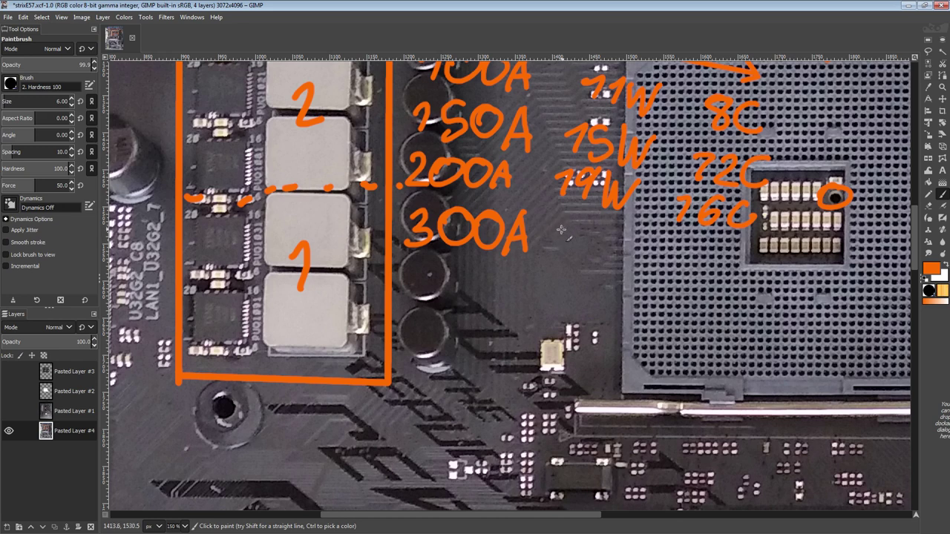
left_click_drag(557, 221, 557, 250)
mouse_move(603, 217)
left_mouse_down()
mouse_move(630, 256)
mouse_move(651, 220)
left_mouse_up()
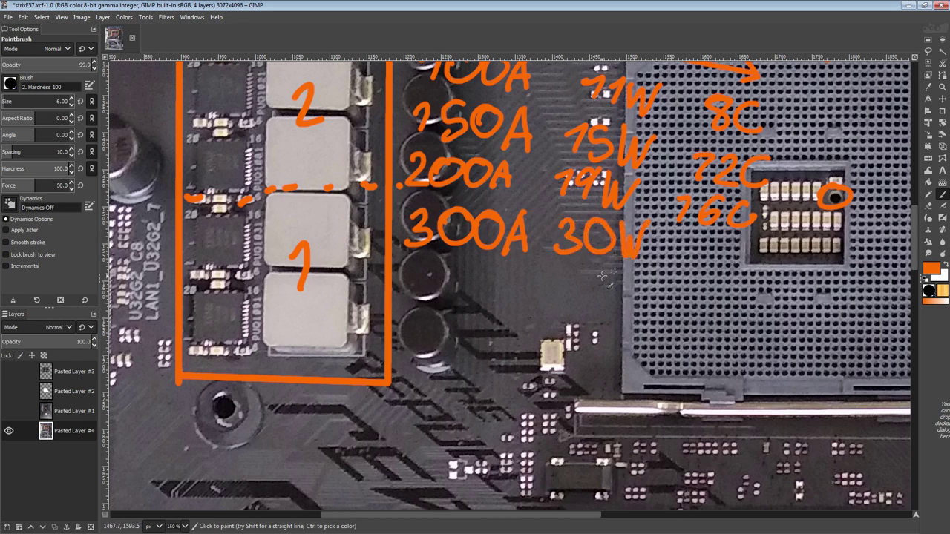
mouse_move(395, 202)
left_mouse_down()
mouse_move(417, 260)
mouse_move(602, 207)
mouse_move(399, 196)
left_mouse_up()
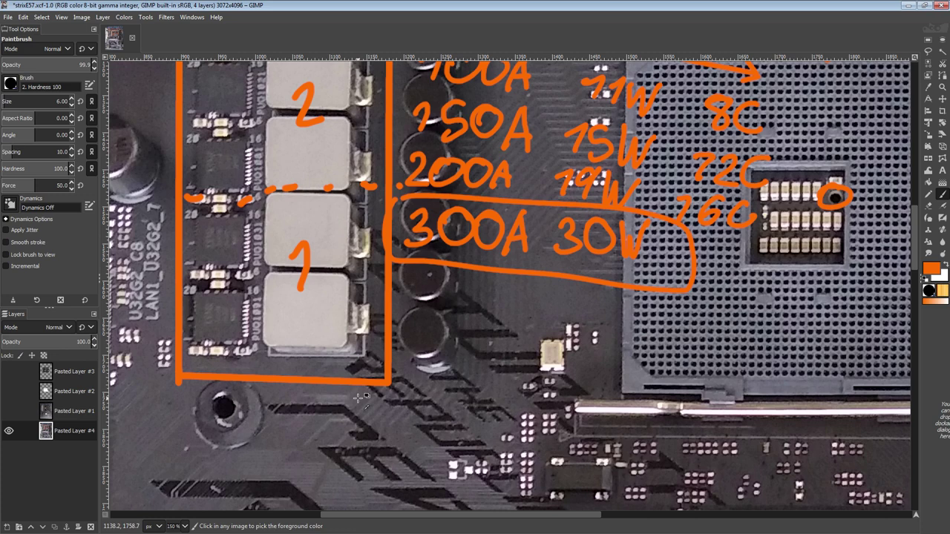
key("ctrl+z")
- Add a row by handwriting "400A" below "300A" and "48W" below "30W"
mouse_move(417, 261)
left_mouse_down()
mouse_move(434, 283)
mouse_move(424, 299)
left_mouse_up()
mouse_move(454, 266)
left_mouse_down()
mouse_move(439, 286)
mouse_move(454, 266)
mouse_move(486, 267)
left_mouse_up()
mouse_move(495, 300)
left_mouse_down()
mouse_move(512, 299)
mouse_move(509, 287)
left_mouse_up()
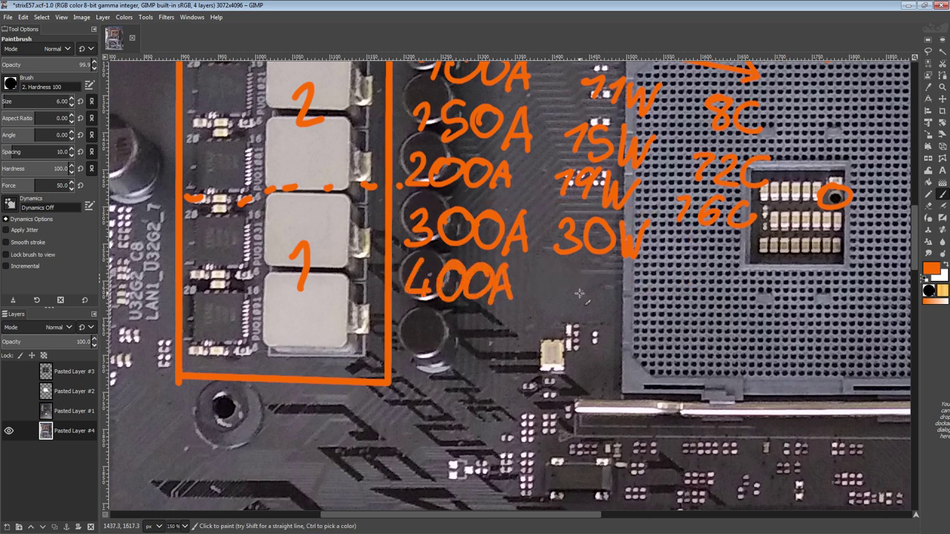
mouse_move(571, 275)
left_mouse_down()
mouse_move(584, 291)
mouse_move(569, 304)
left_mouse_up()
mouse_move(607, 276)
left_mouse_down()
mouse_move(594, 289)
mouse_move(607, 276)
mouse_move(664, 265)
left_mouse_up()
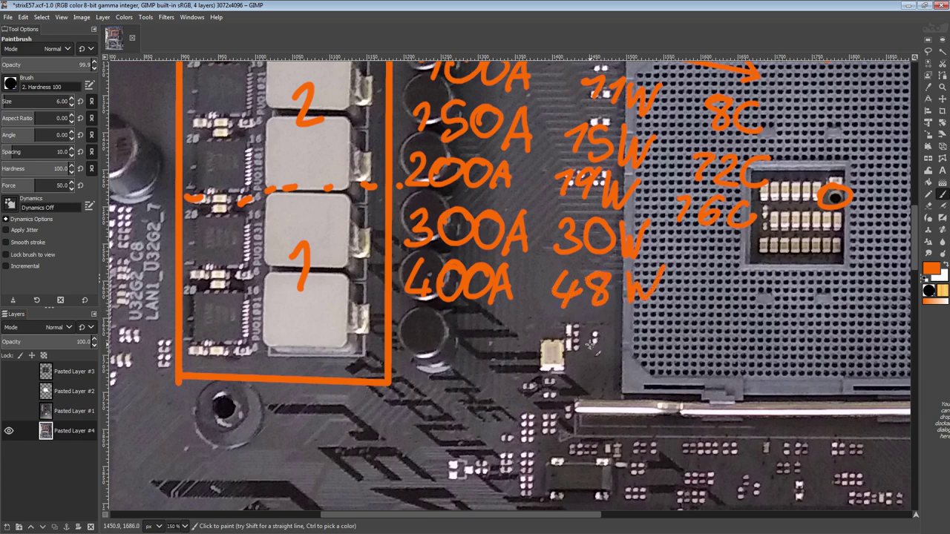
- Add a final row by handwriting "500A" below "400A" and "70W" below "48W"
scroll(591, 346, "down", 3)
left_click_drag(457, 231, 453, 270)
mouse_move(505, 239)
left_mouse_down()
mouse_move(540, 261)
mouse_move(564, 237)
mouse_move(572, 280)
left_mouse_up()
left_click_drag(555, 265, 573, 260)
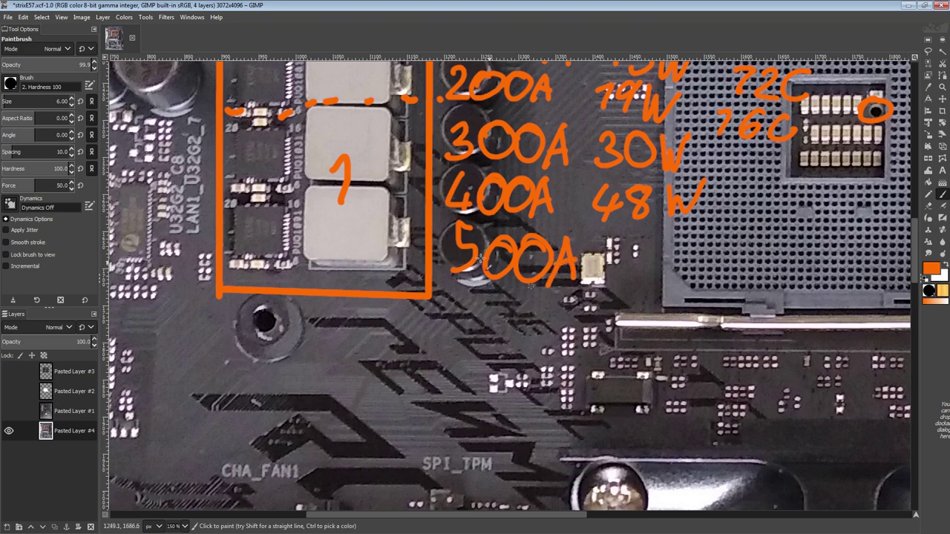
scroll(555, 237, "down", 4, "ctrl")
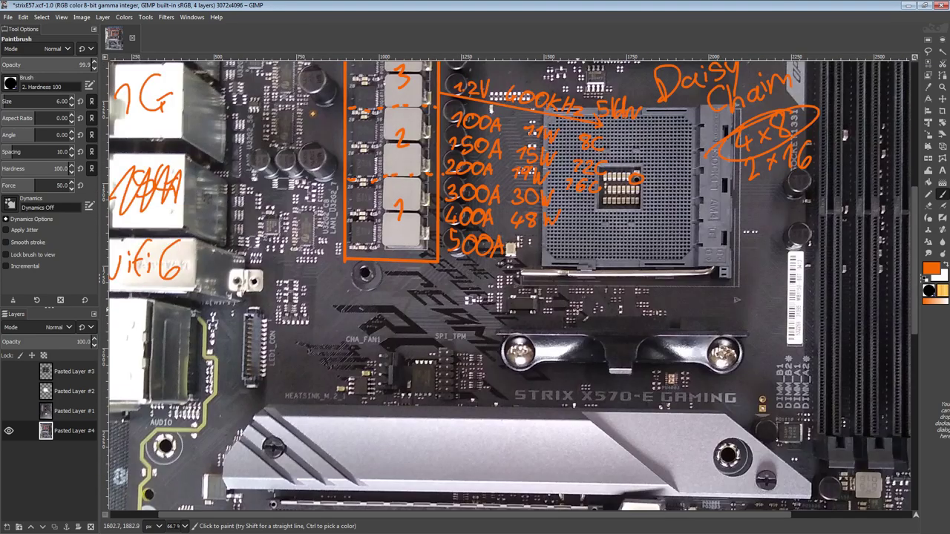
scroll(519, 280, "up", 1, "ctrl")
scroll(519, 279, "up", 2, "ctrl")
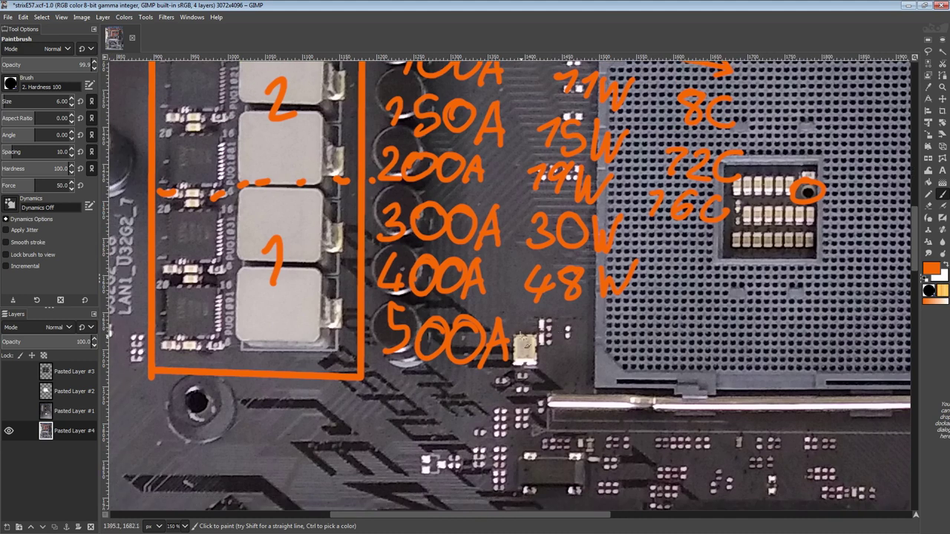
left_click(533, 321)
left_click_drag(536, 321, 550, 351)
mouse_move(578, 320)
left_mouse_down()
mouse_move(620, 326)
mouse_move(639, 315)
left_mouse_up()
- Circle the 300A row and the 400A row in turn, undoing each mark
mouse_move(517, 197)
left_mouse_down()
mouse_move(359, 231)
mouse_move(531, 198)
left_mouse_up()
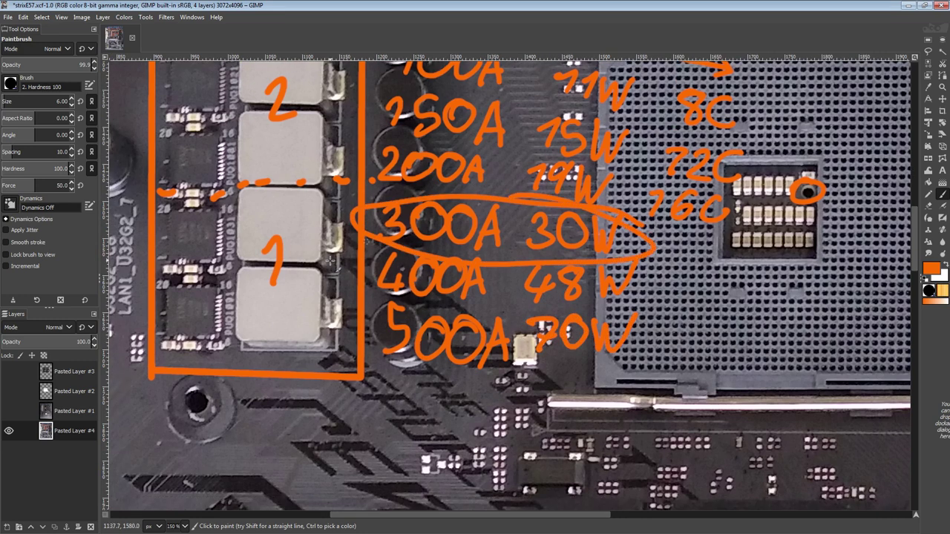
key("ctrl+z")
mouse_move(377, 258)
left_mouse_down()
mouse_move(613, 300)
mouse_move(349, 264)
left_mouse_up()
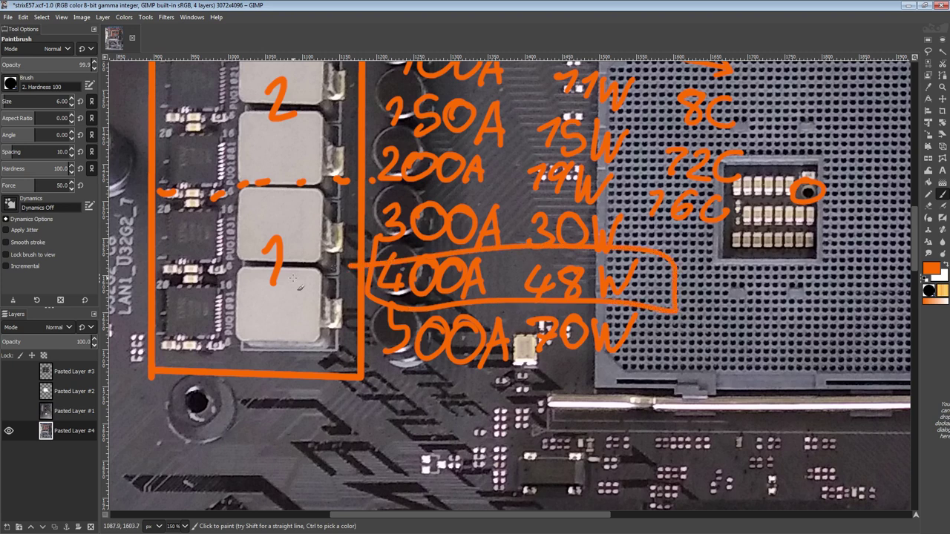
key("ctrl+z")
mouse_move(375, 301)
left_mouse_down()
mouse_move(373, 370)
mouse_move(668, 382)
mouse_move(357, 293)
left_mouse_up()
key("ctrl+z")
- Circle the "70W" note and mark around it, undoing every stroke
mouse_move(598, 299)
left_mouse_down()
mouse_move(658, 315)
mouse_move(597, 290)
mouse_move(684, 305)
left_mouse_up()
key("ctrl+z")
left_click_drag(626, 292, 596, 280)
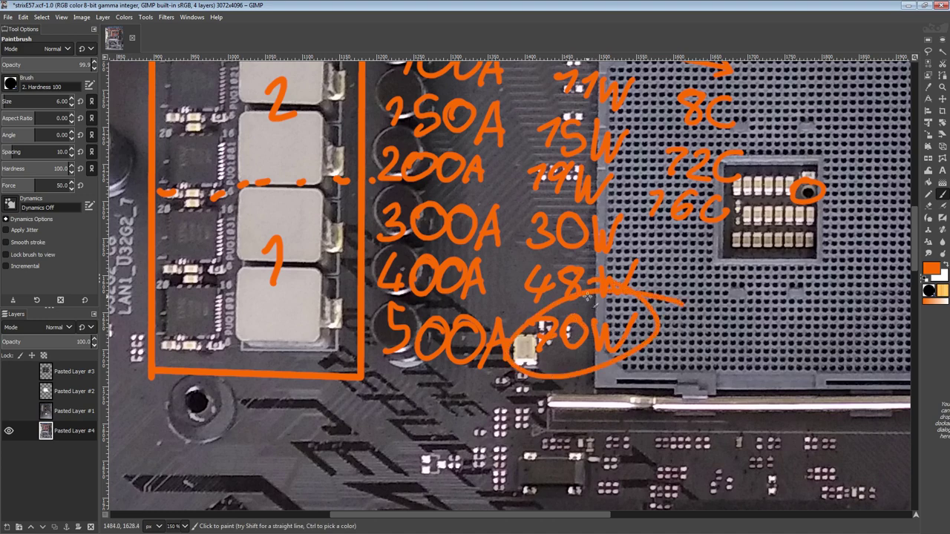
key("ctrl+z")
key("ctrl+z")
key("1")
mouse_move(549, 311)
left_mouse_down()
mouse_move(586, 363)
mouse_move(528, 314)
left_mouse_up()
key("ctrl+z")
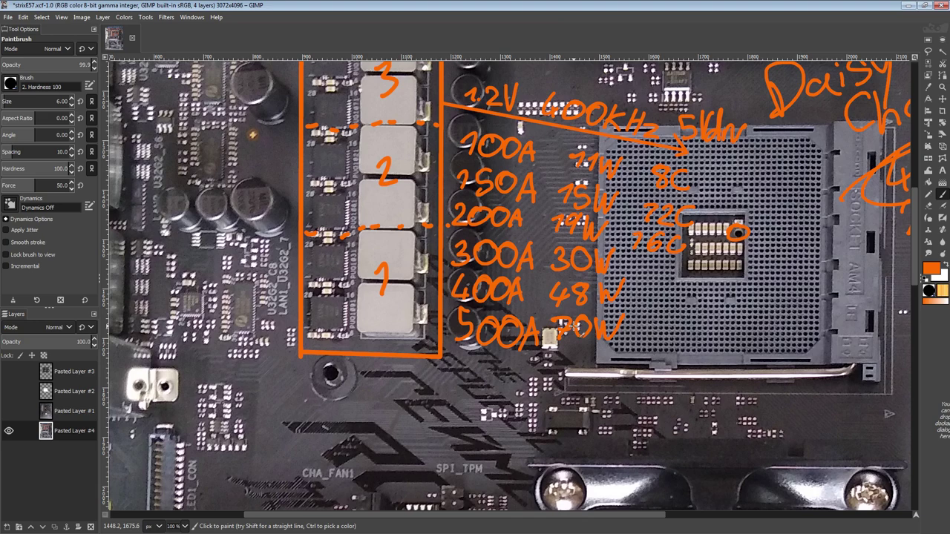
- Make Pasted Layer #2 with the store price listings visible and select it as the active layer
middle_click_drag(550, 338, 543, 381)
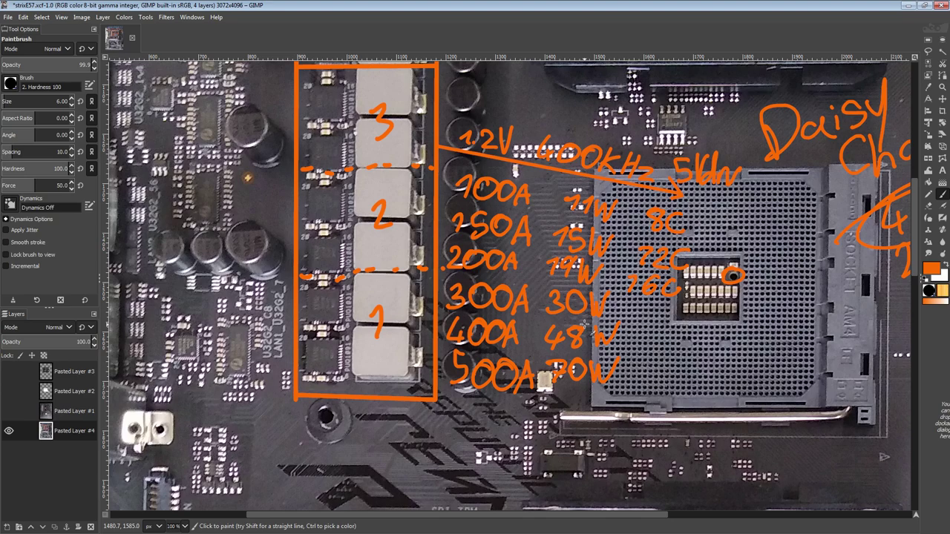
scroll(562, 225, "down", 1, "ctrl")
middle_click_drag(561, 225, 493, 442)
middle_click_drag(410, 375, 404, 326)
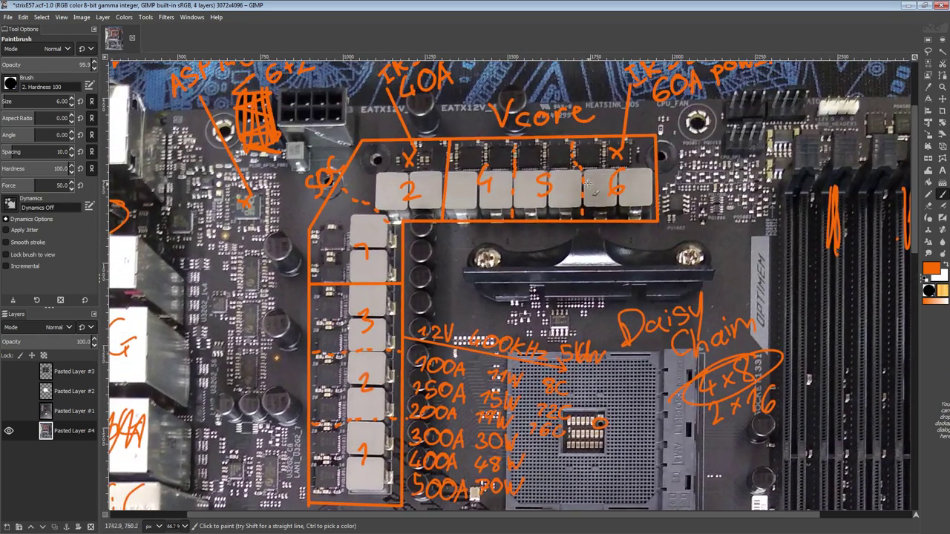
left_click(9, 391)
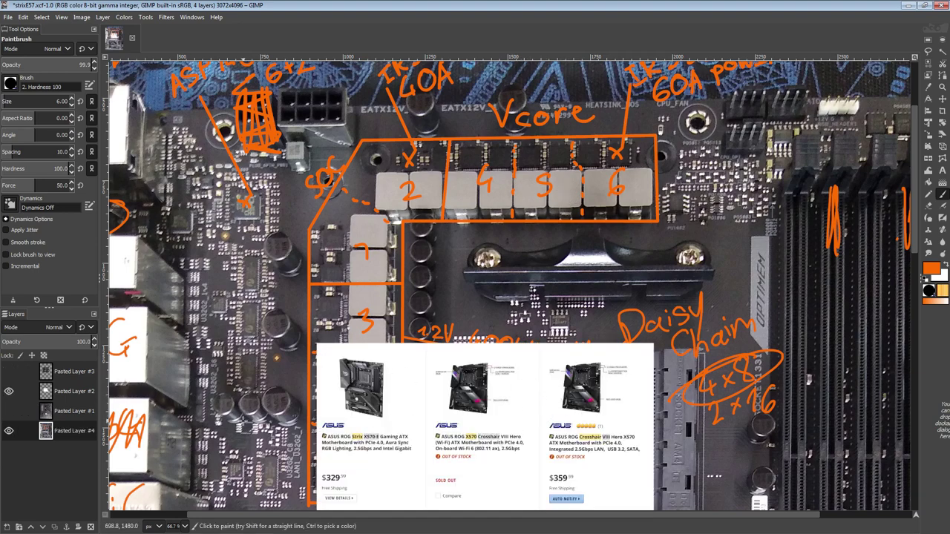
left_click(75, 391)
middle_click_drag(512, 457, 524, 207)
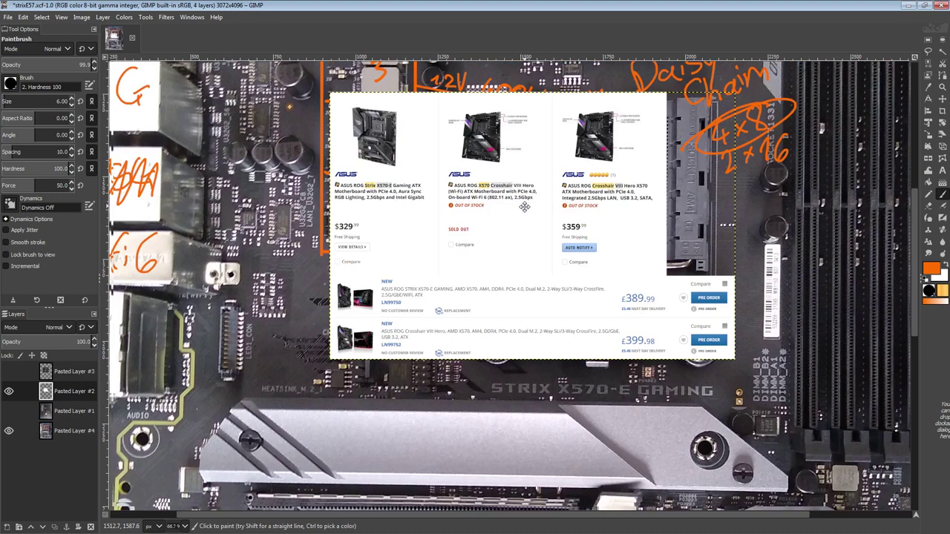
- Mark the £389.99 Strix price and the £399.98 Crosshair price, undoing each mark
scroll(524, 228, "up", 1, "ctrl")
mouse_move(722, 325)
left_mouse_down()
mouse_move(704, 348)
mouse_move(656, 339)
left_mouse_up()
key("ctrl+z")
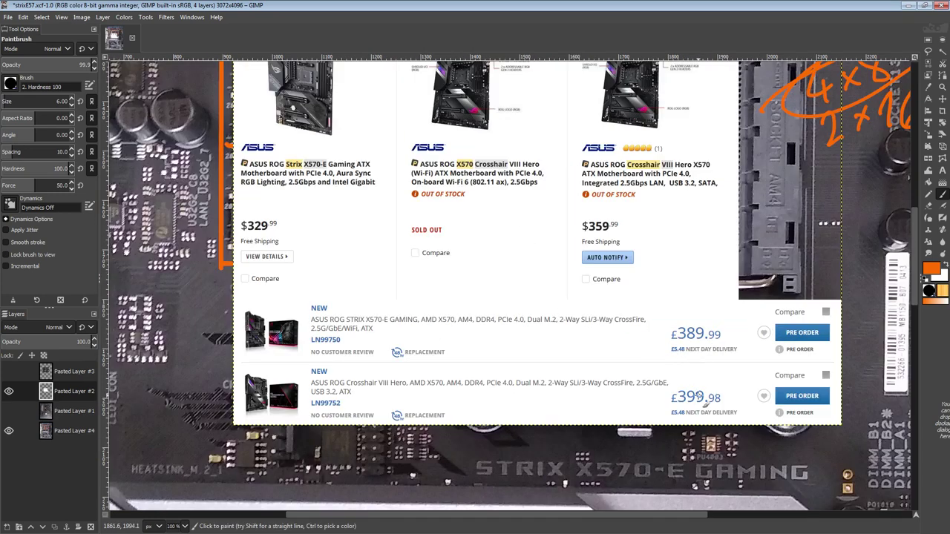
mouse_move(729, 380)
left_mouse_down()
mouse_move(723, 366)
mouse_move(652, 378)
left_mouse_up()
key("ctrl+z")
- Handwrite "7+1" beside the £399.98 Crosshair VIII Hero listing, then undo its strokes
mouse_move(456, 395)
left_mouse_down()
mouse_move(464, 413)
mouse_move(493, 399)
mouse_move(487, 407)
left_mouse_up()
left_click_drag(498, 394, 503, 406)
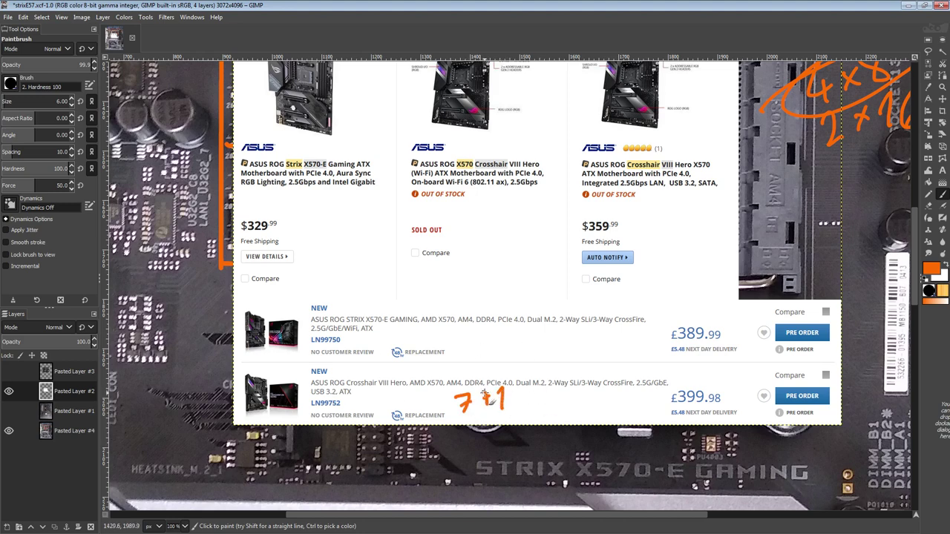
key("ctrl+z")
key("ctrl+z")
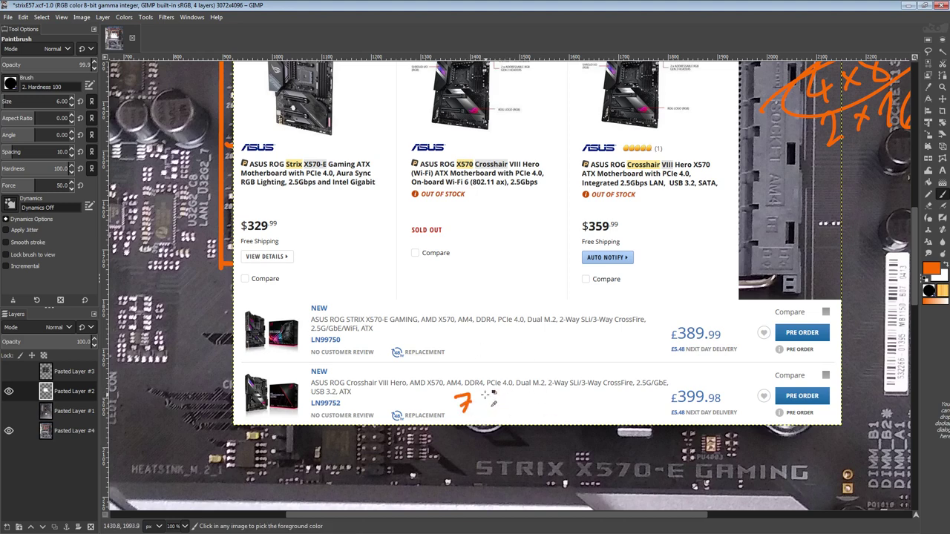
key("ctrl+z")
key("ctrl+z")
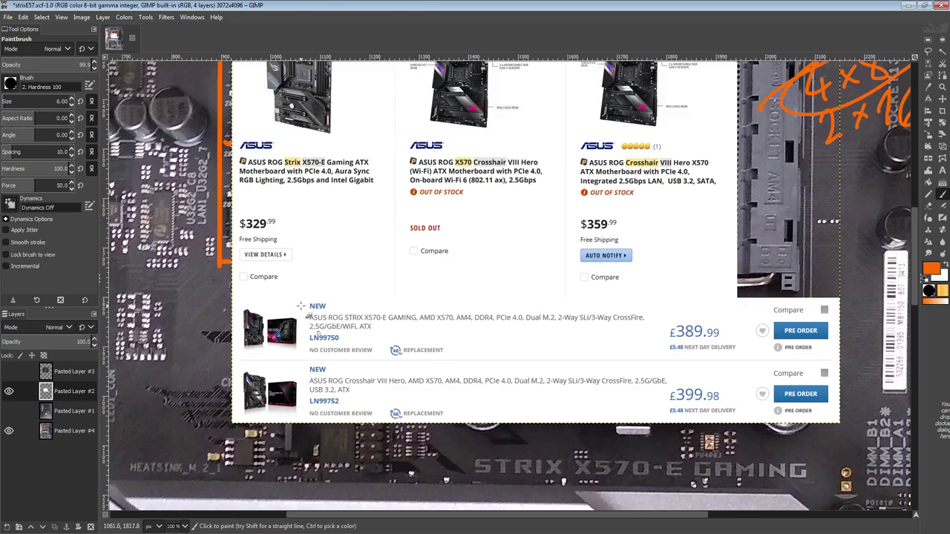
- Circle the £389.99 Strix X570-E price and add a mark beneath it, undoing both
mouse_move(737, 324)
left_mouse_down()
mouse_move(668, 364)
mouse_move(647, 331)
left_mouse_up()
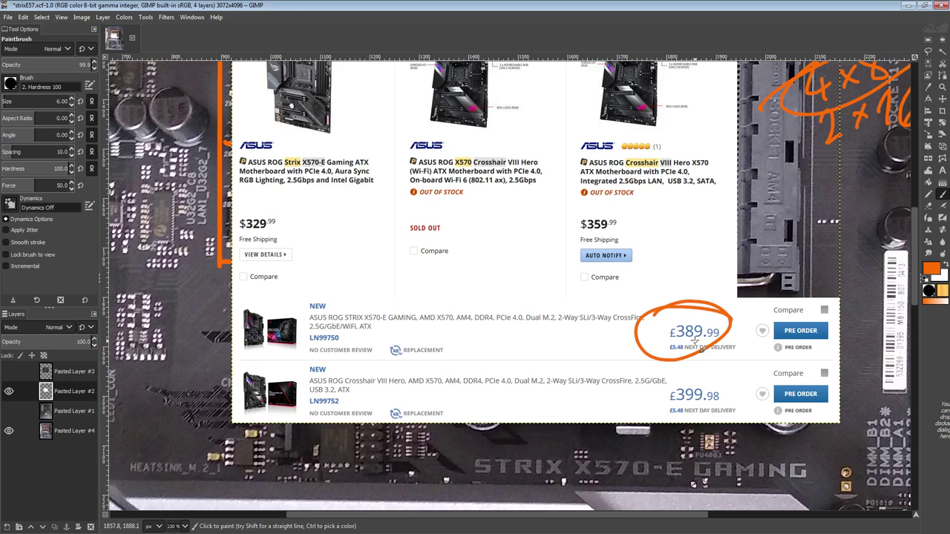
key("ctrl+z")
mouse_move(683, 357)
left_mouse_down()
mouse_move(690, 376)
mouse_move(709, 375)
left_mouse_up()
key("ctrl+z")
key("ctrl+z")
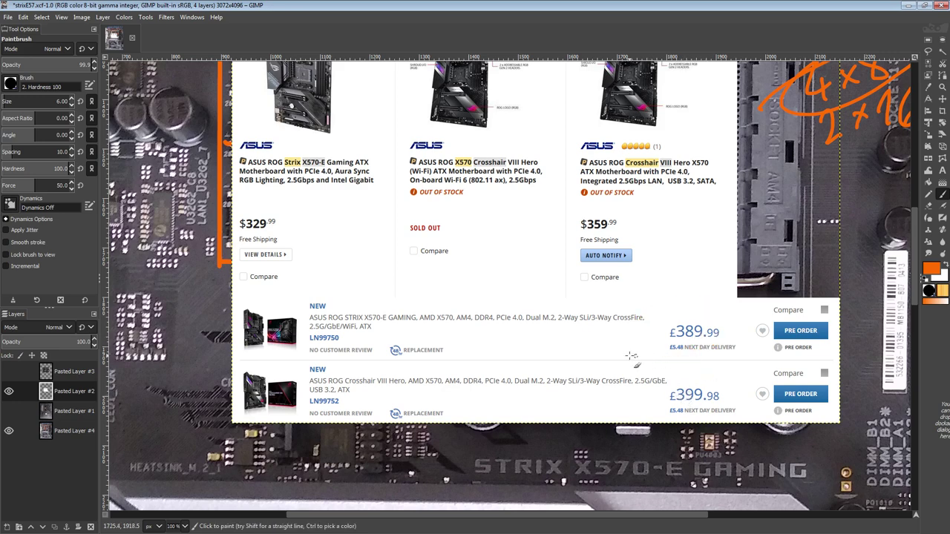
- Paint over "2.5G" in the description of the £389.99 Strix X570-E Gaming listing
scroll(314, 342, "up", 2, "ctrl")
mouse_move(300, 311)
left_mouse_down()
mouse_move(294, 304)
mouse_move(305, 319)
mouse_move(319, 312)
left_mouse_up()
scroll(343, 318, "down", 1, "ctrl")
middle_click_drag(610, 302, 390, 533)
scroll(423, 104, "down", 1, "ctrl")
middle_click_drag(437, 144, 462, 155)
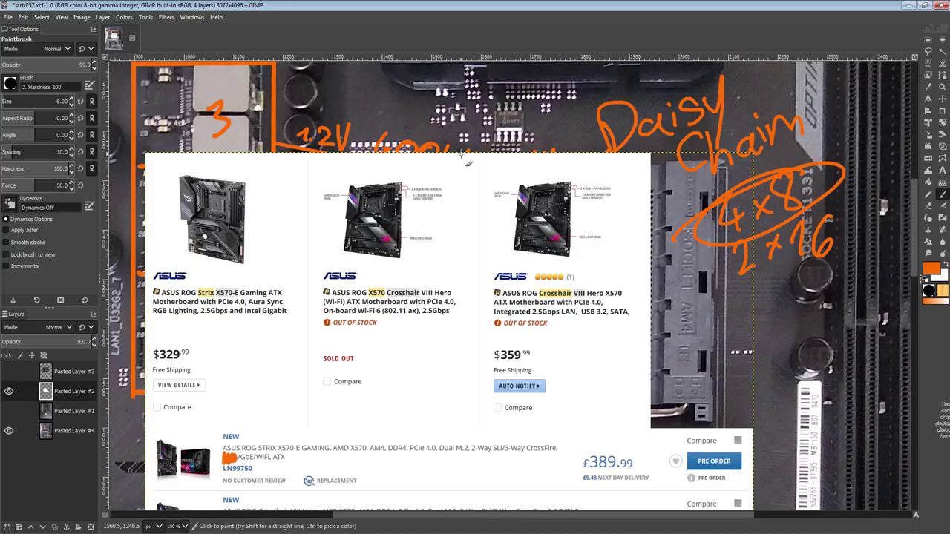
scroll(506, 319, "down", 1, "ctrl")
middle_click_drag(506, 319, 530, 226)
scroll(530, 227, "up", 1, "ctrl")
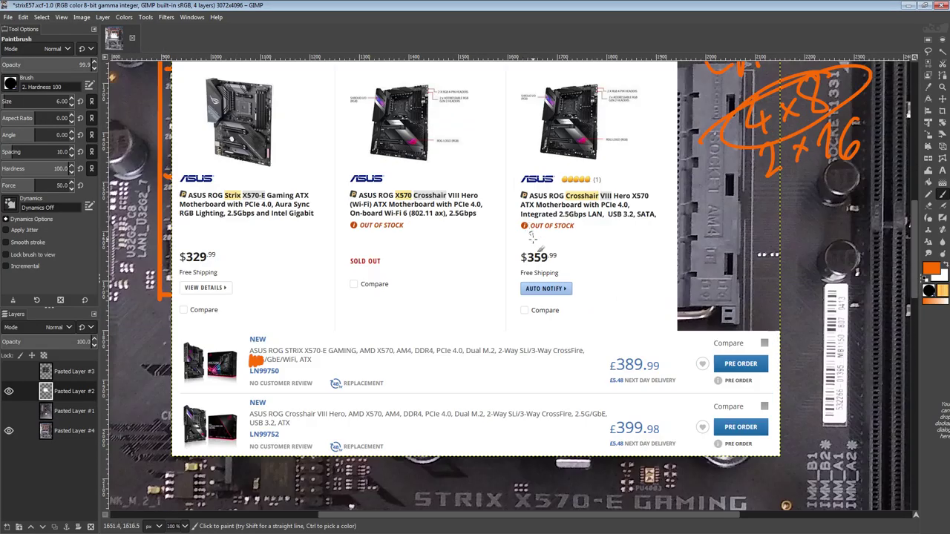
- Examine the two-digit debug display along the motherboard's lower edge
scroll(530, 319, "down", 1, "ctrl")
middle_click_drag(570, 471, 645, 60)
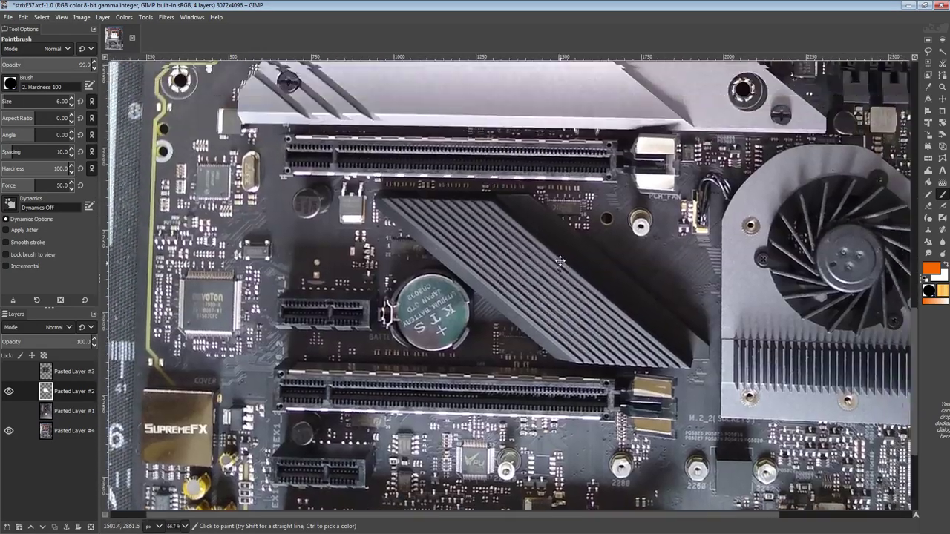
middle_click_drag(437, 445, 533, 241)
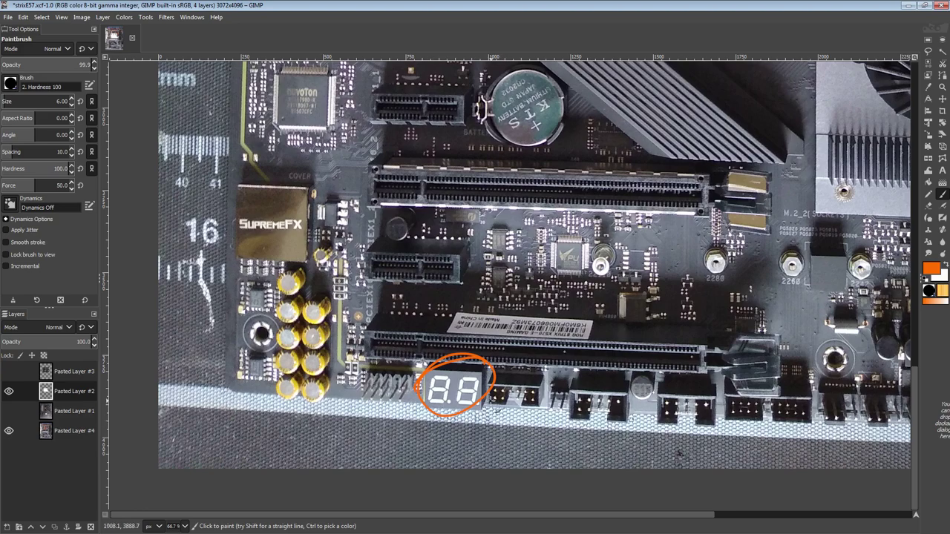
- Hide the price listing layer (Pasted Layer #2) and make Pasted Layer #4, the front board photo, active
scroll(543, 341, "right", 3)
scroll(534, 334, "up", 10)
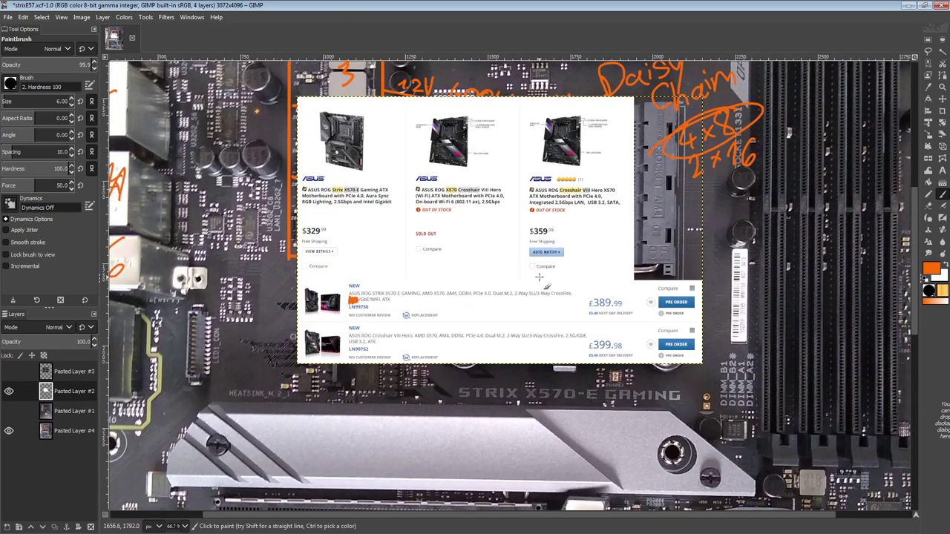
middle_click_drag(356, 206, 483, 284)
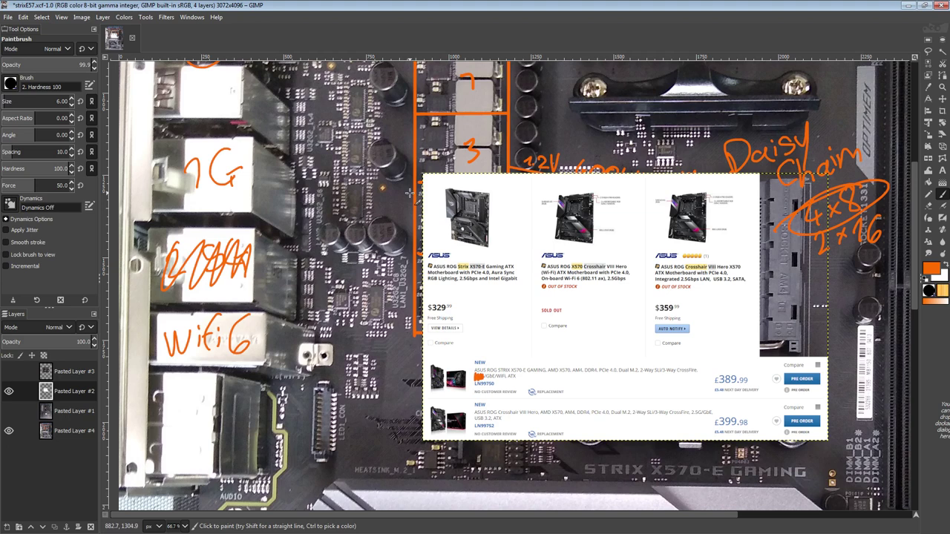
left_click(8, 393)
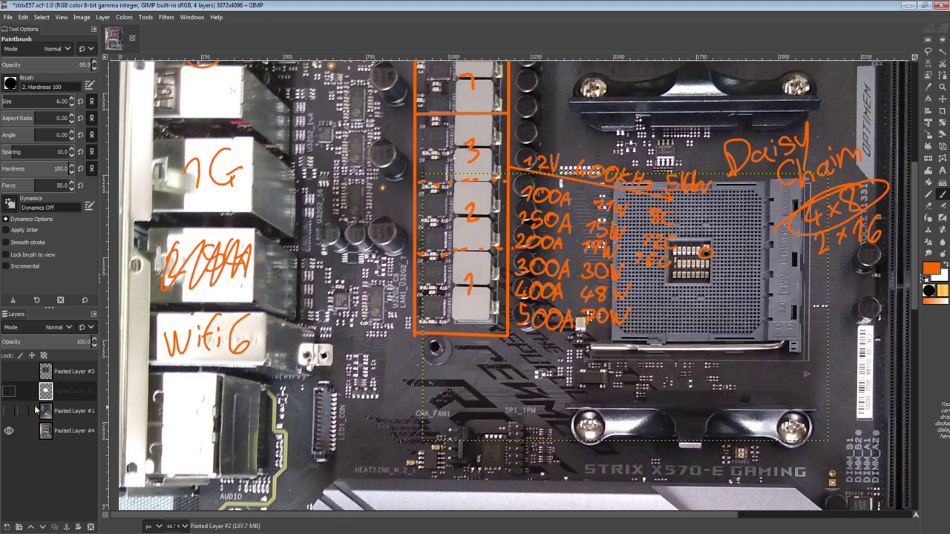
left_click(35, 410)
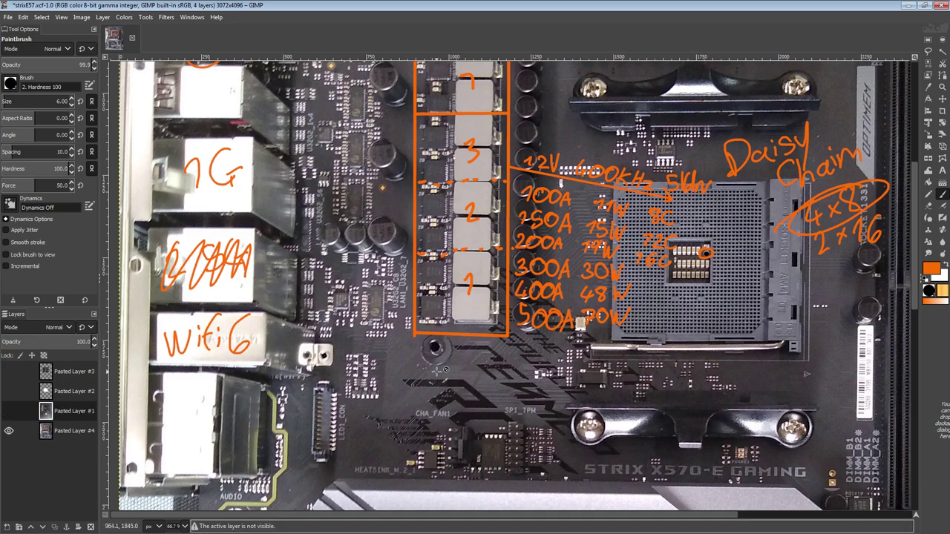
left_click(79, 433)
left_click_drag(311, 382, 299, 370)
key("ctrl+z")
- Show Pasted Layer #1 with the back-of-board photo and make it the active layer
scroll(445, 286, "down", 1, "ctrl")
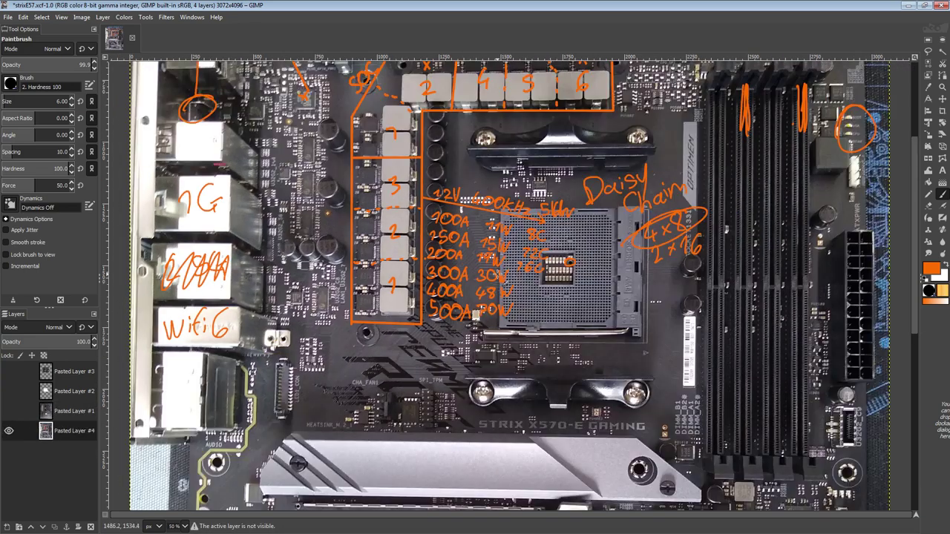
middle_click_drag(494, 236, 456, 379)
scroll(439, 311, "down", 10)
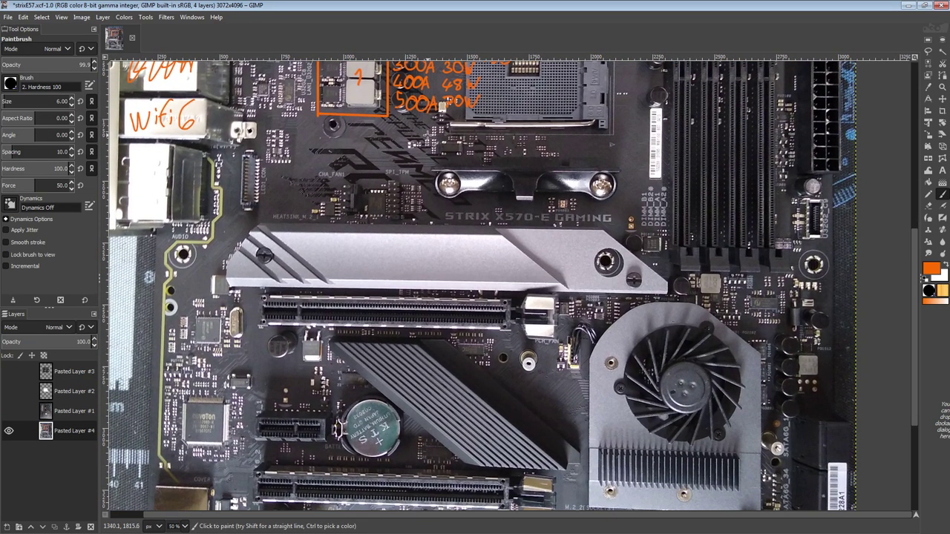
scroll(420, 135, "down", 1, "ctrl")
middle_click_drag(435, 91, 438, 67)
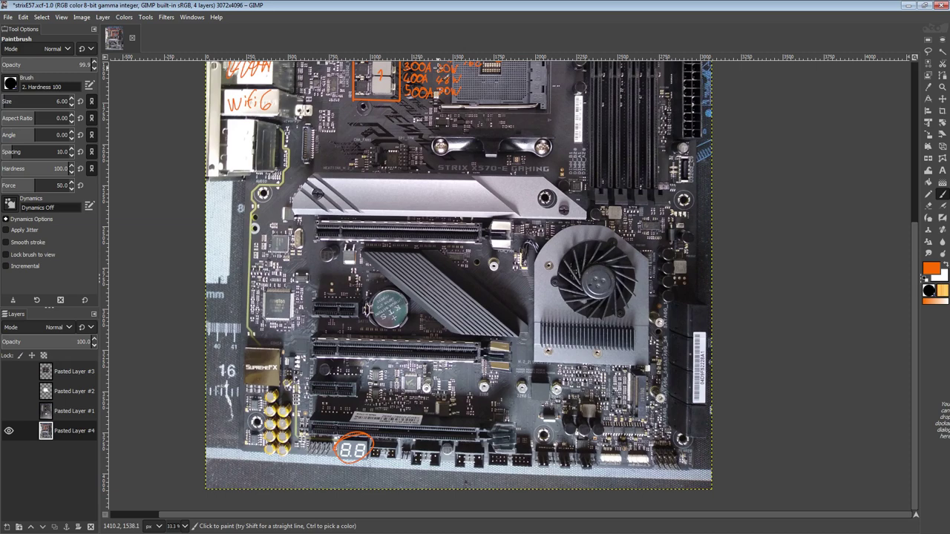
scroll(321, 210, "up", 1)
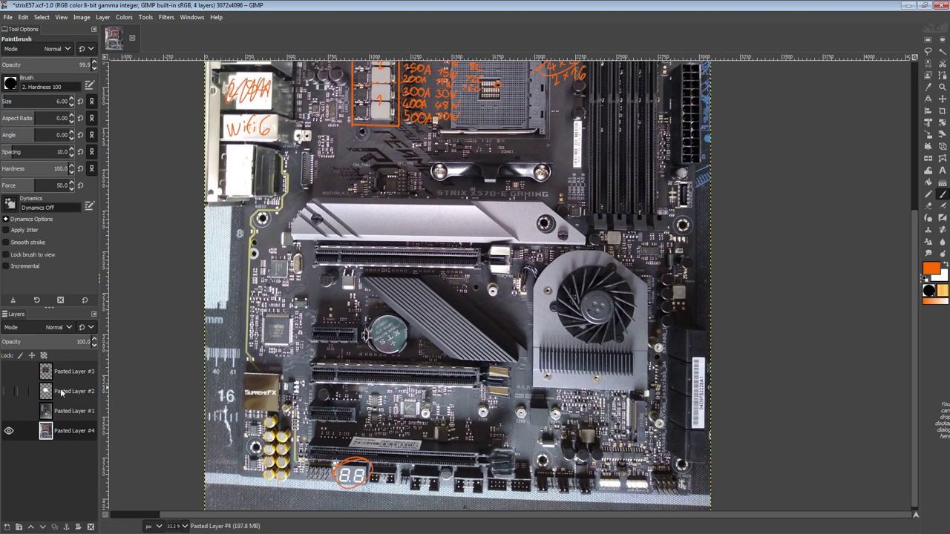
left_click(9, 411)
left_click(70, 410)
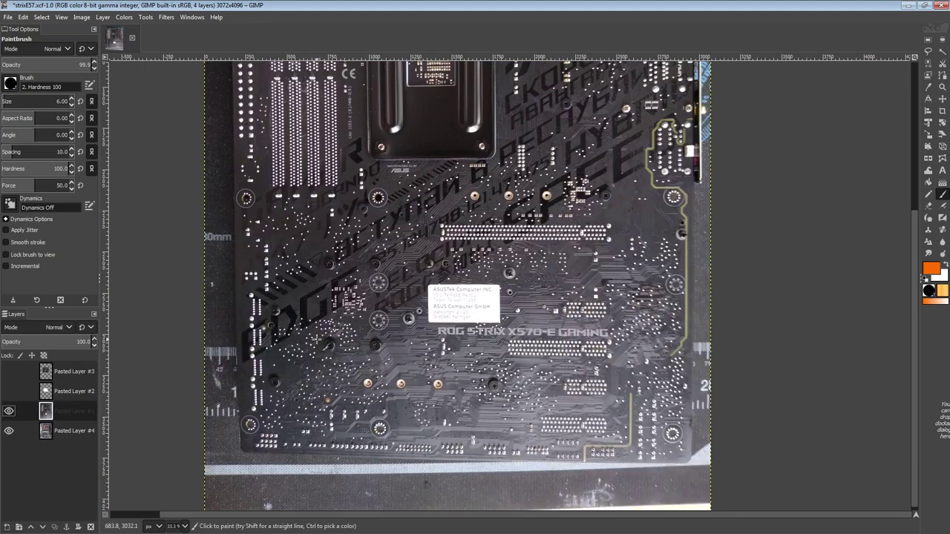
- Draw a line from the memory slot solder pins to the CPU backplate on the back photo, and undo it
scroll(432, 279, "up", 1)
middle_click_drag(432, 279, 419, 401)
scroll(429, 410, "up", 2, "ctrl")
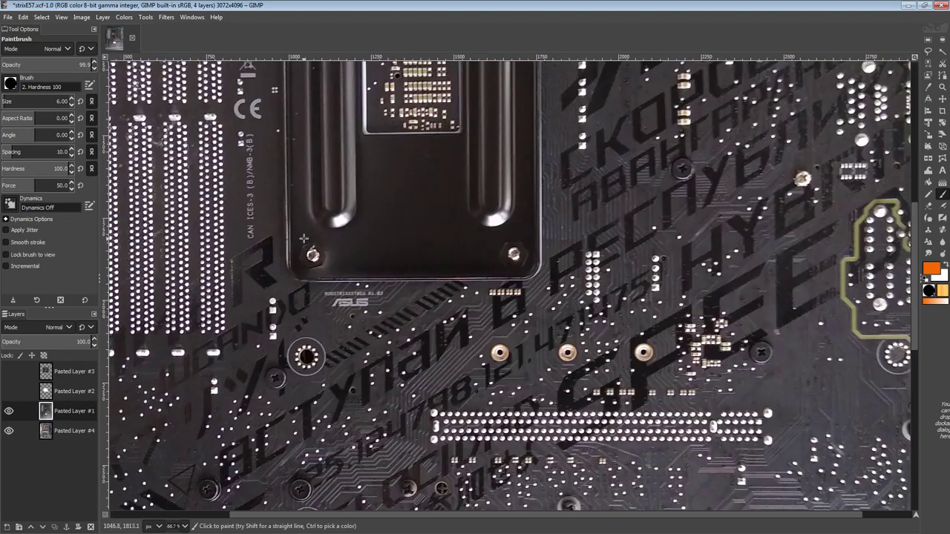
mouse_move(393, 437)
left_mouse_down()
mouse_move(436, 443)
mouse_move(584, 262)
left_mouse_up()
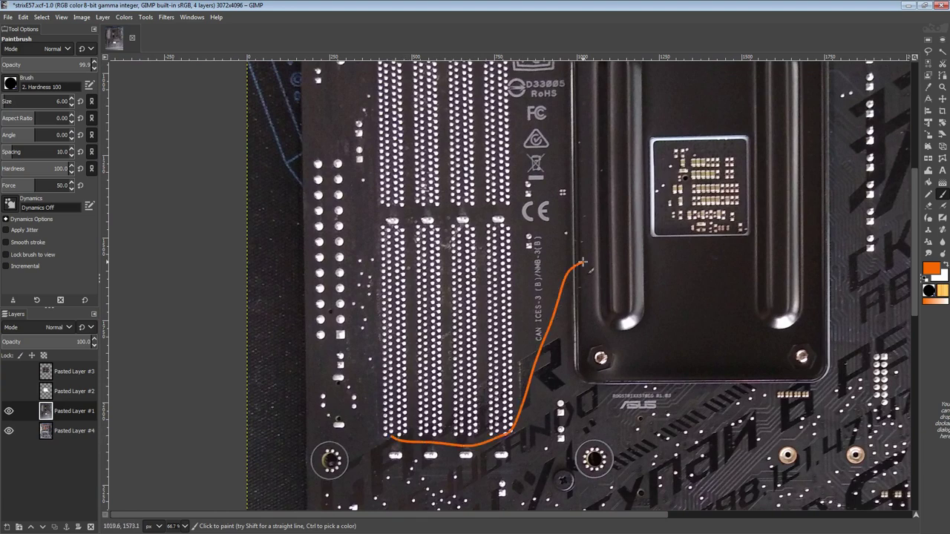
key("ctrl+z")
- Examine the memory slot pins, the CPU backplate and the upper area on the back of the board
middle_click_drag(573, 199, 561, 409)
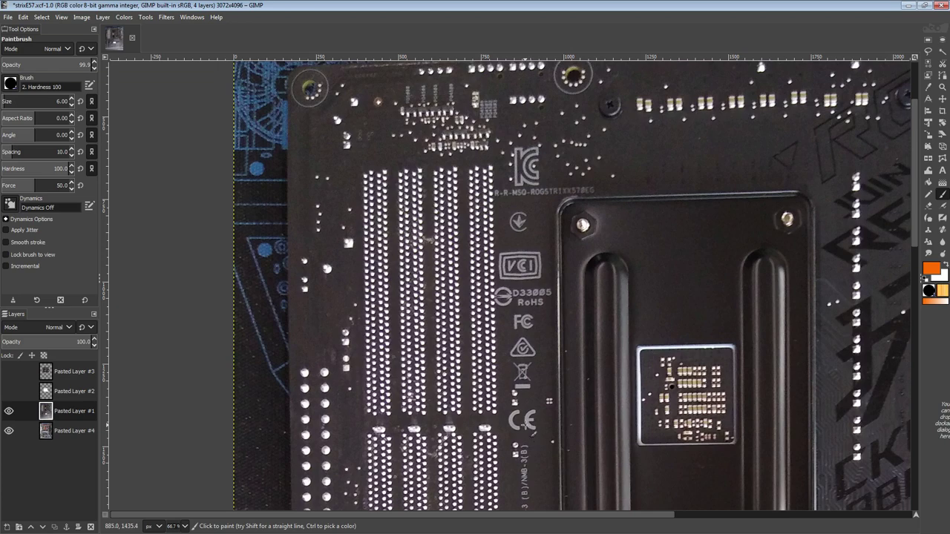
scroll(452, 152, "down", 4)
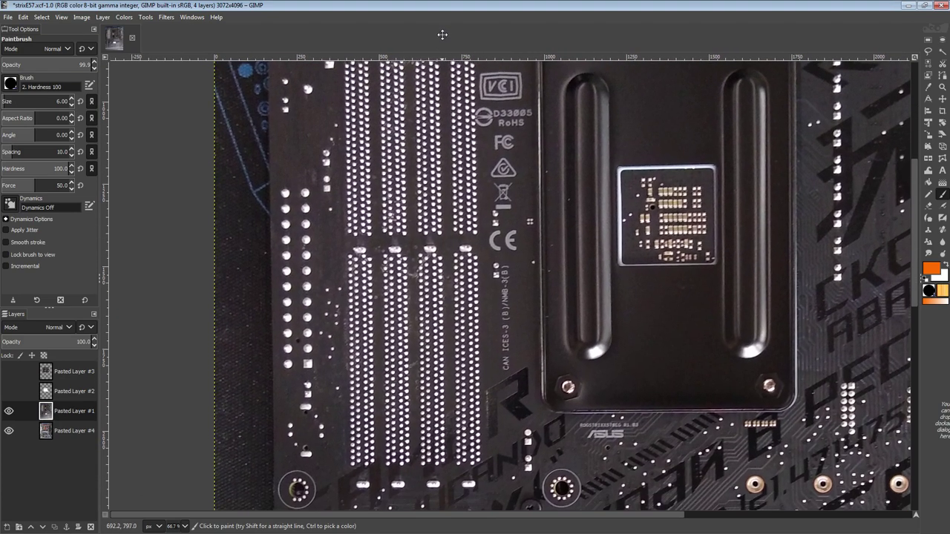
scroll(441, 120, "down", 2)
scroll(456, 317, "up", 2)
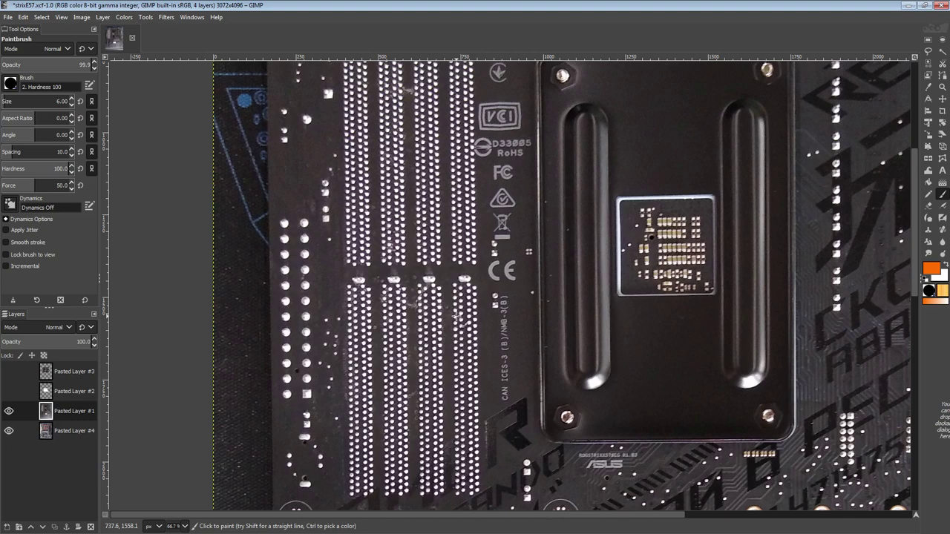
scroll(452, 180, "down", 1, "ctrl")
middle_click_drag(452, 179, 491, 240)
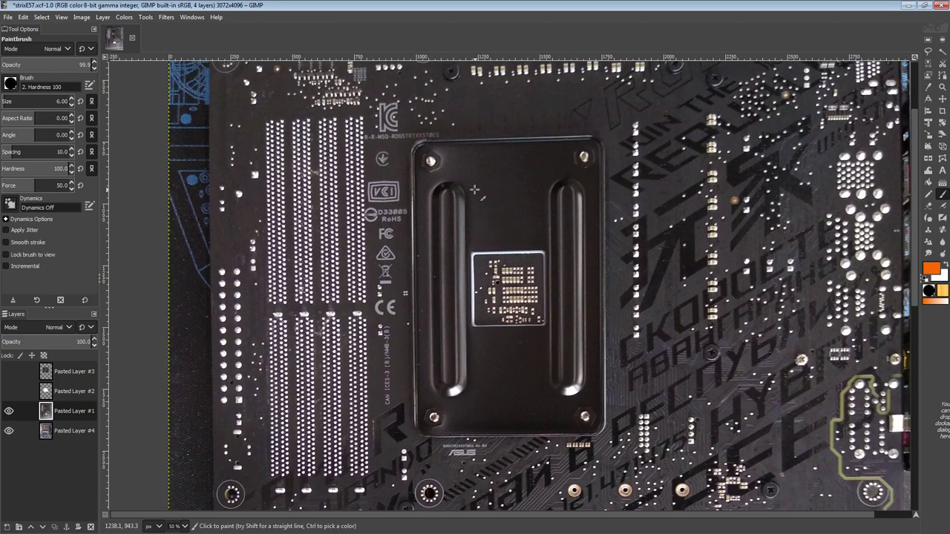
middle_click_drag(419, 196, 481, 135)
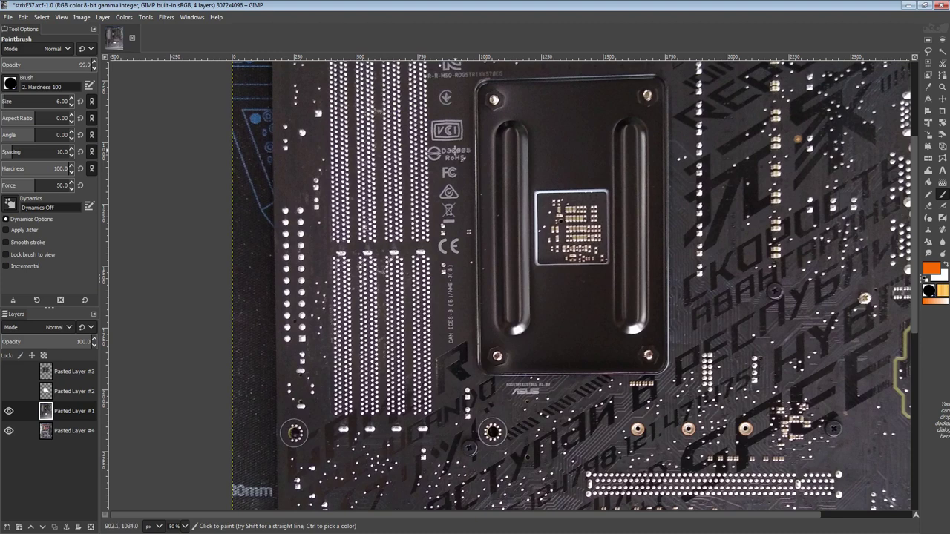
middle_click_drag(452, 164, 469, 233)
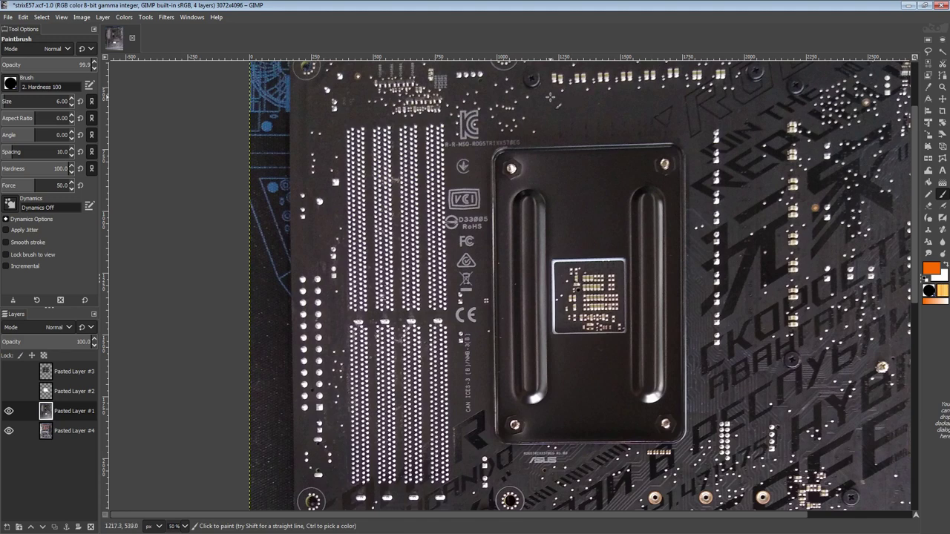
scroll(504, 135, "right", 1, "shift")
scroll(475, 104, "down", 1)
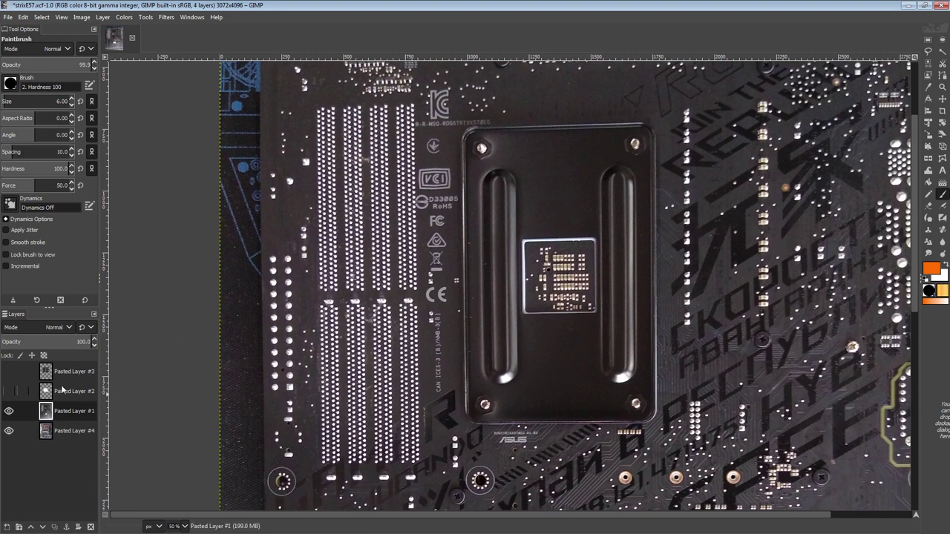
middle_click_drag(544, 224, 418, 312)
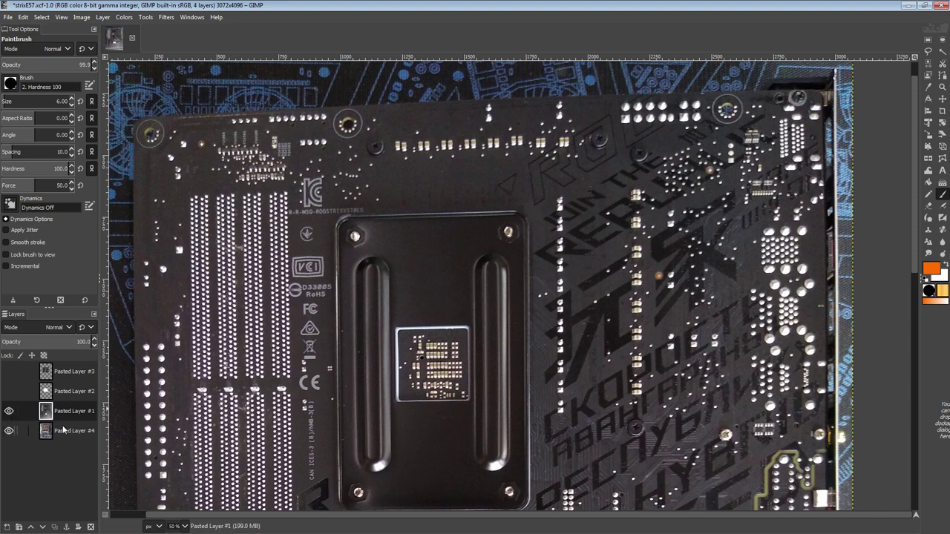
- Hide the back-of-board photo, make Pasted Layer #4 active and review the annotated front of the board
left_click(9, 411)
left_click(61, 434)
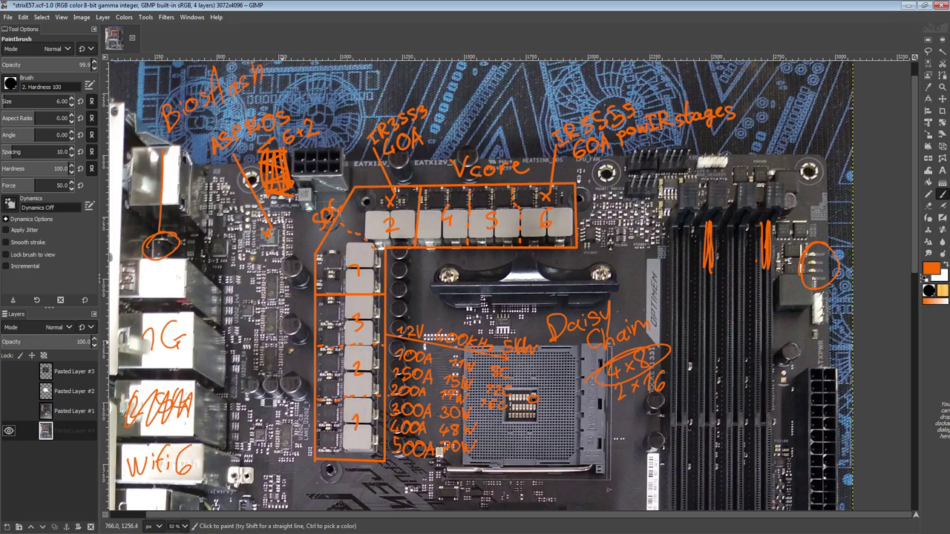
scroll(288, 366, "down", 10)
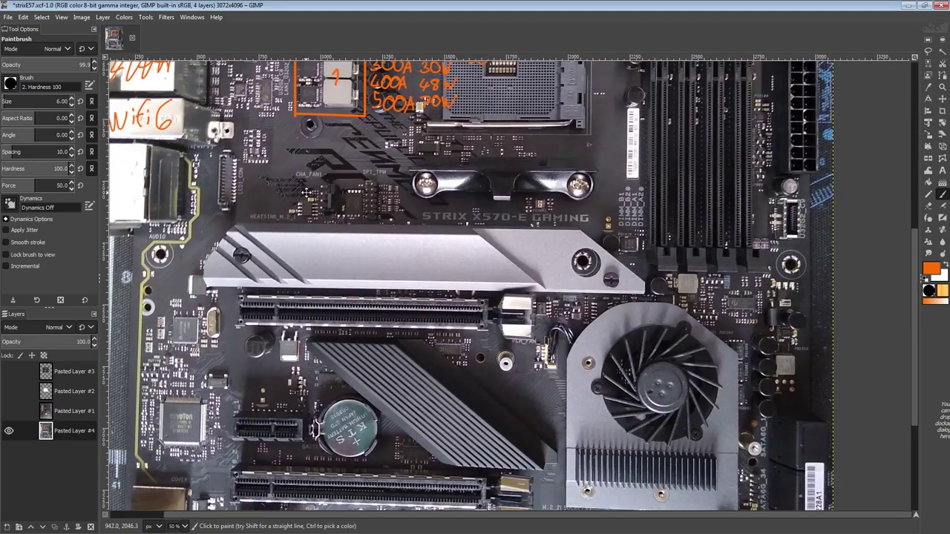
middle_click_drag(306, 192, 305, 188)
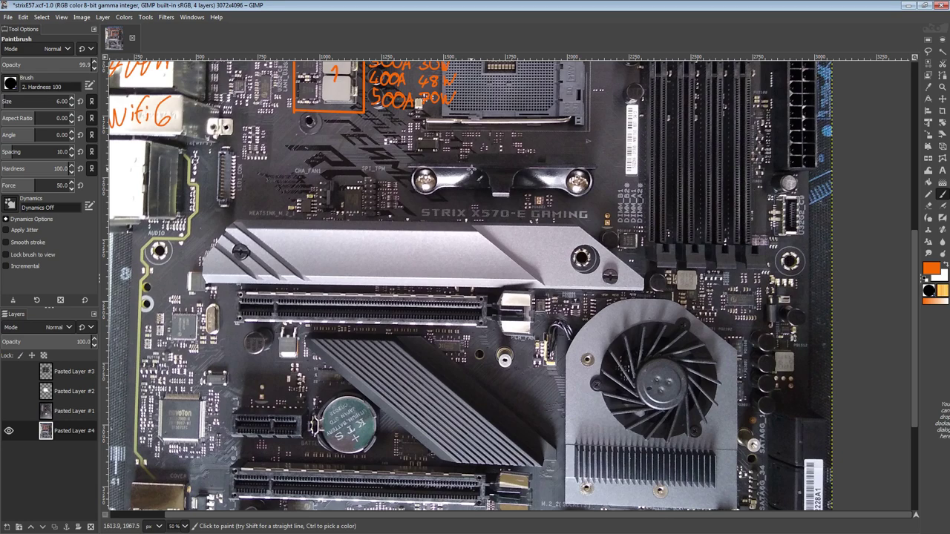
scroll(471, 170, "down", 1, "ctrl")
middle_click_drag(337, 75, 355, 273)
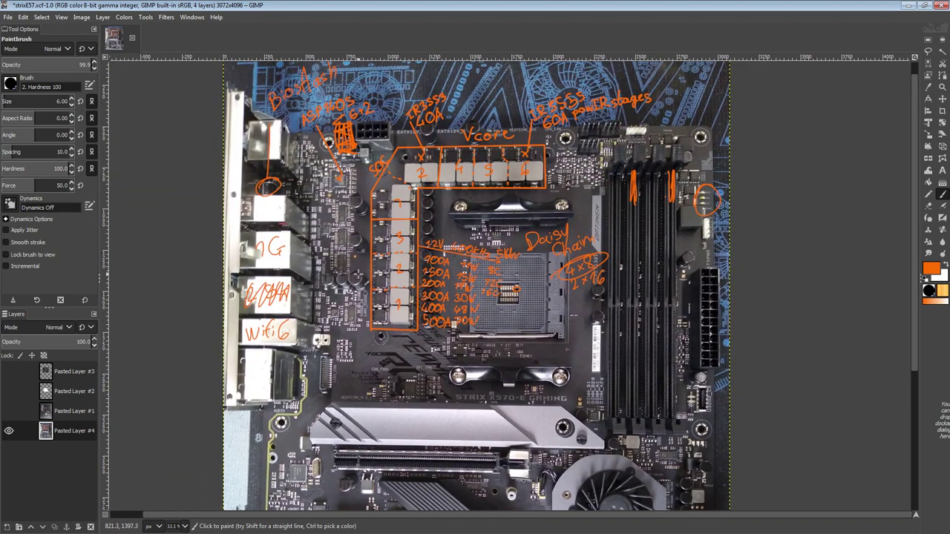
- Show Pasted Layer #3 with the heatsink photos and make it the active layer
left_click(8, 371)
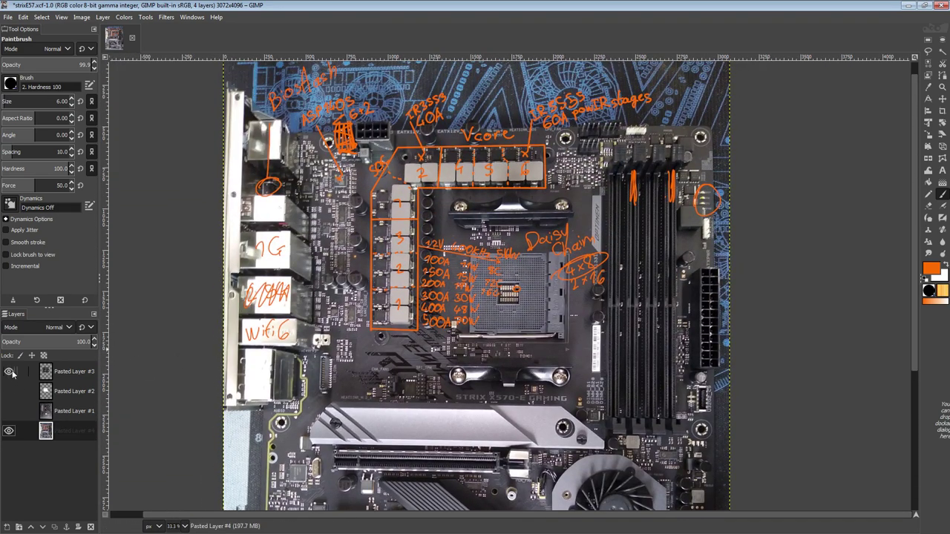
left_click(71, 371)
scroll(459, 284, "up", 4, "ctrl")
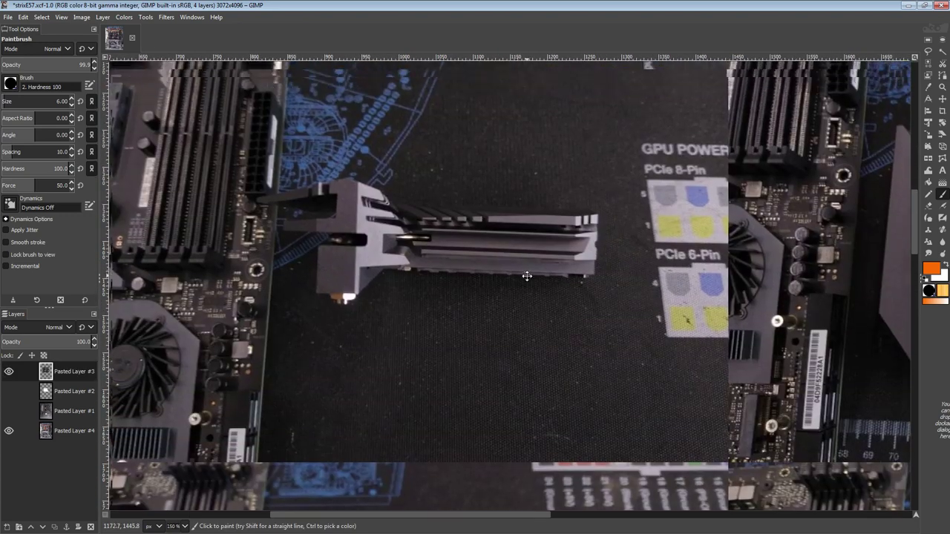
middle_click_drag(527, 276, 542, 338)
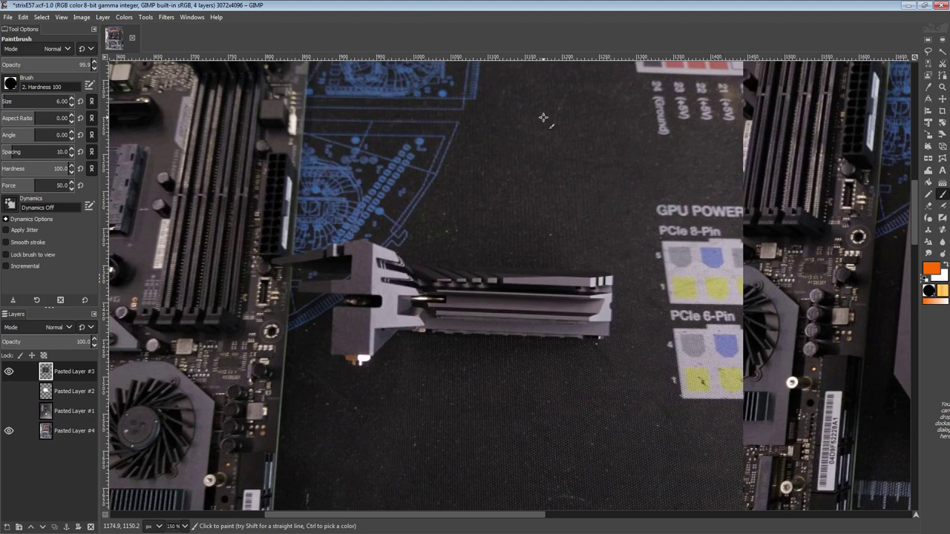
- Draw a stroke over the memory slots and another above the upright VRM heatsink, undoing each one
mouse_move(238, 251)
left_mouse_down()
mouse_move(632, 276)
mouse_move(207, 268)
left_mouse_up()
key("ctrl+z")
scroll(407, 205, "right", 6)
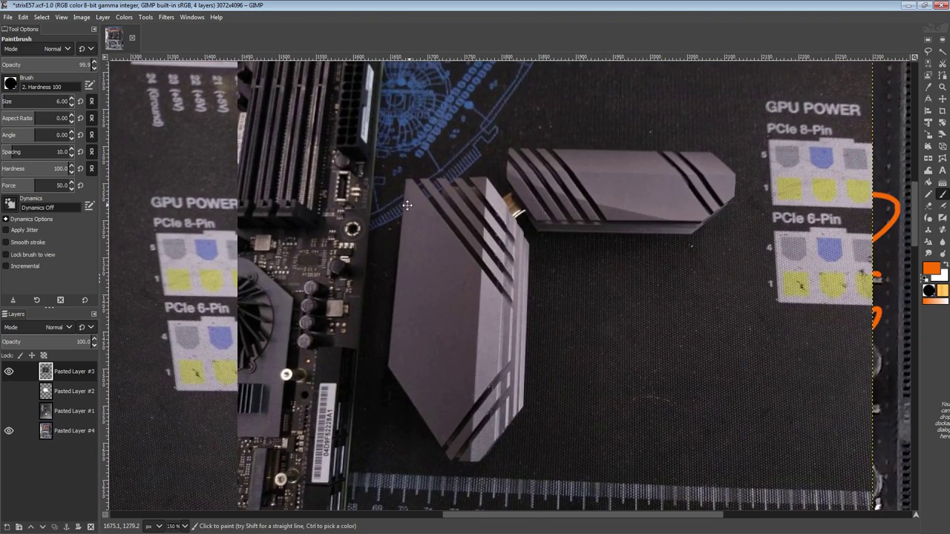
middle_click_drag(407, 205, 391, 209)
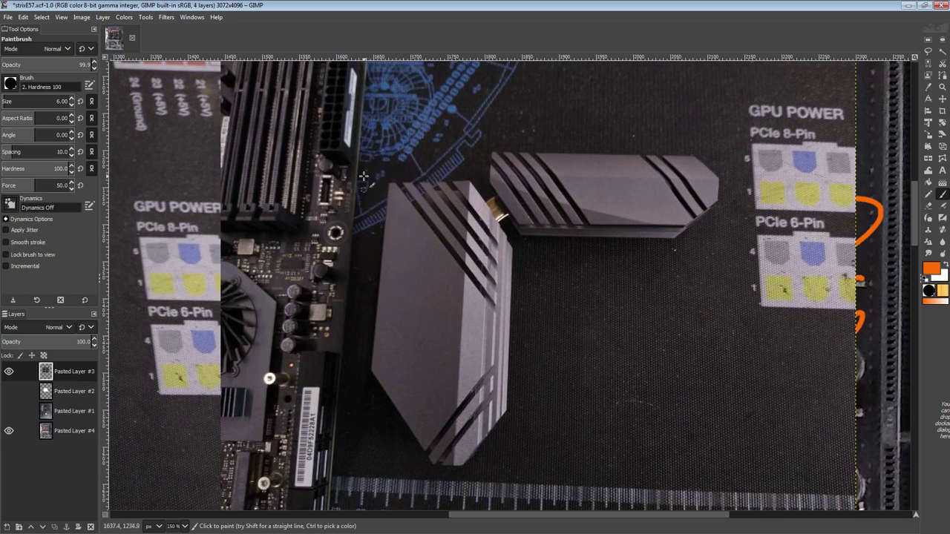
mouse_move(365, 163)
left_mouse_down()
mouse_move(441, 470)
mouse_move(761, 115)
mouse_move(438, 124)
left_mouse_up()
key("ctrl+z")
- Paint several strokes along the grooves at the end of the hand-held heatsink, and undo them all
scroll(368, 152, "down", 5)
middle_click_drag(351, 395, 402, 197)
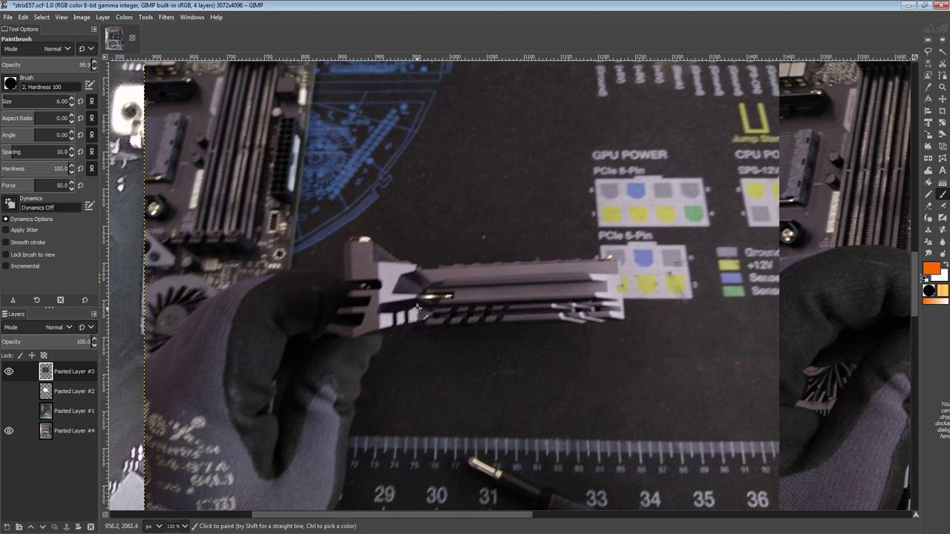
mouse_move(363, 299)
left_mouse_down()
mouse_move(390, 304)
mouse_move(348, 311)
mouse_move(375, 310)
mouse_move(360, 338)
mouse_move(337, 333)
mouse_move(429, 313)
mouse_move(386, 302)
left_mouse_up()
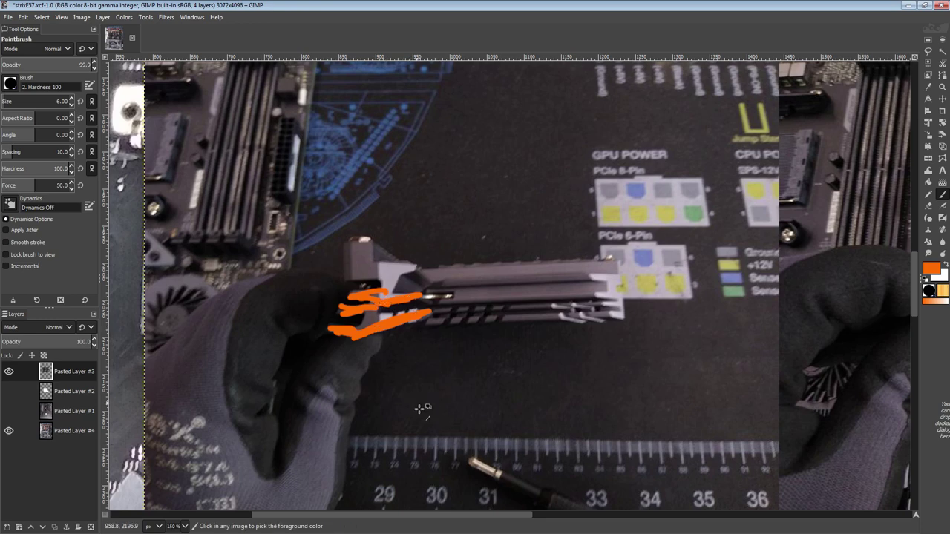
key("ctrl+z")
key("ctrl+z")
key("ctrl+z")
key("ctrl+z")
key("ctrl+z")
key("ctrl+z")
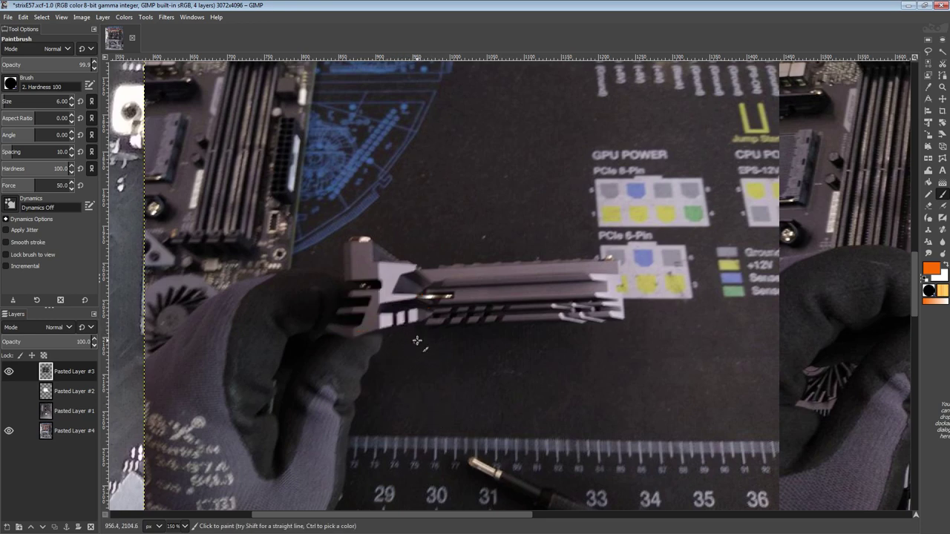
- Hide the heatsink photo layer (Pasted Layer #3) and make Pasted Layer #4 the active layer
scroll(417, 341, "down", 1, "ctrl")
middle_click_drag(550, 267, 453, 393)
middle_click_drag(572, 223, 409, 371)
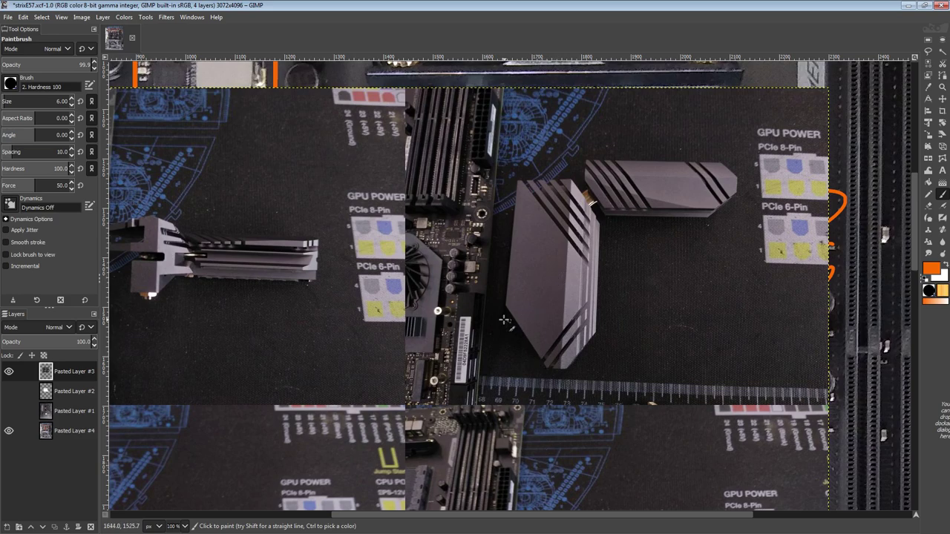
left_click(8, 372)
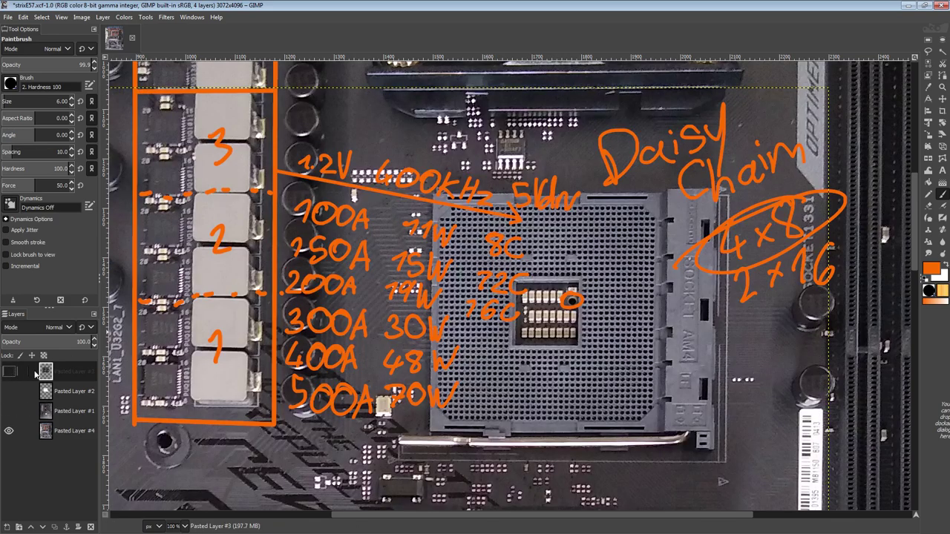
left_click(74, 430)
- Draw an oval on the CPU socket below the "16C" note, and undo it
left_click_drag(516, 355, 515, 350)
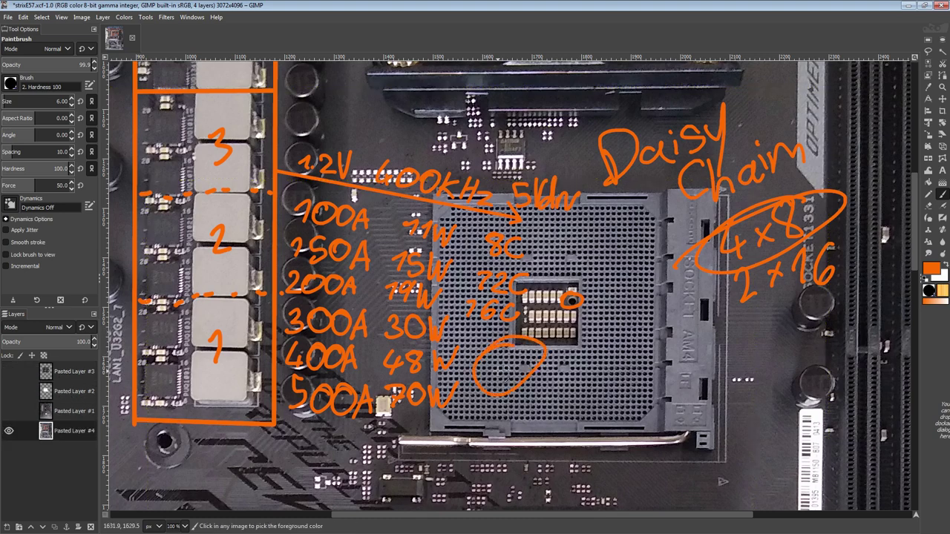
key("ctrl+z")
scroll(512, 362, "down", 1, "ctrl")
middle_click_drag(505, 368, 534, 519)
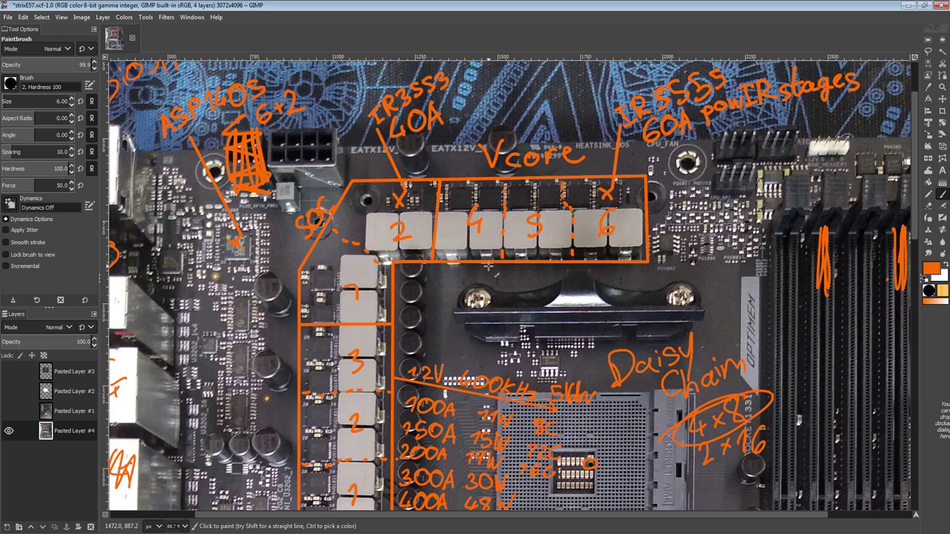
- Examine the annotated board photo from the VRM and CPU socket down to the PCIe slots, chipset fan and debug display
scroll(410, 322, "down", 4)
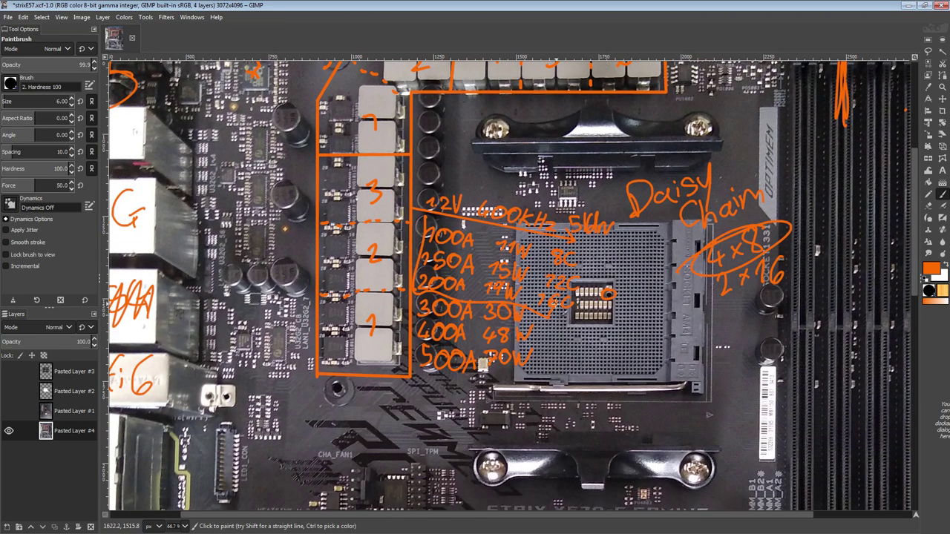
middle_click_drag(514, 358, 480, 140)
scroll(481, 290, "down", 5)
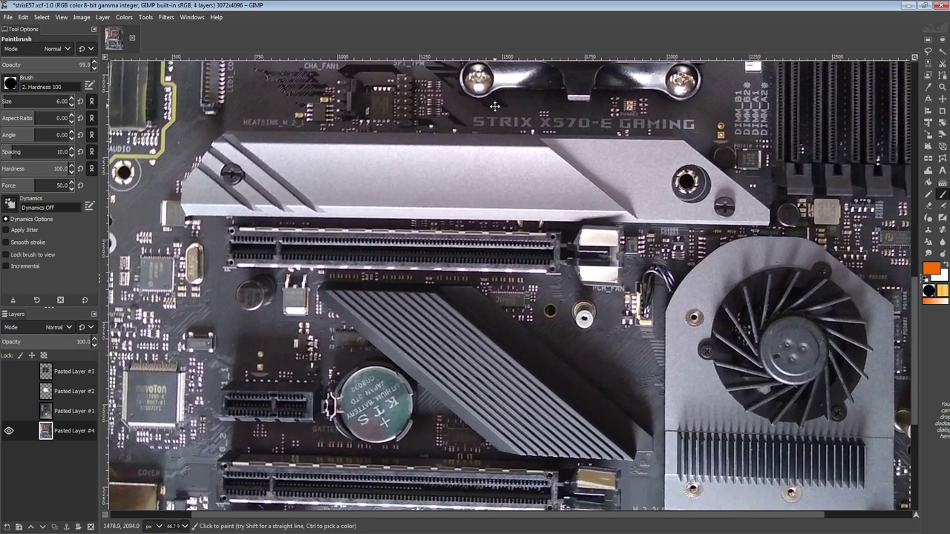
scroll(480, 298, "down", 4)
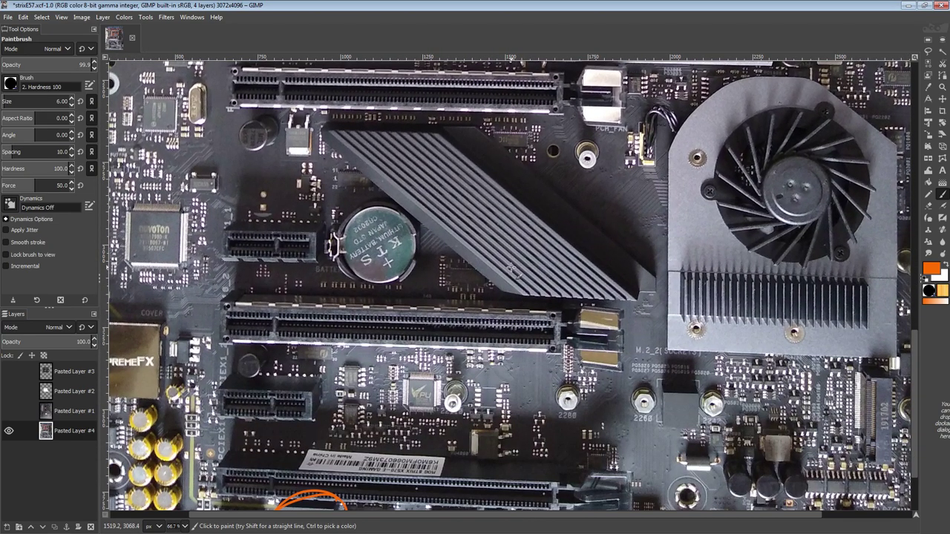
scroll(513, 271, "down", 2, "ctrl")
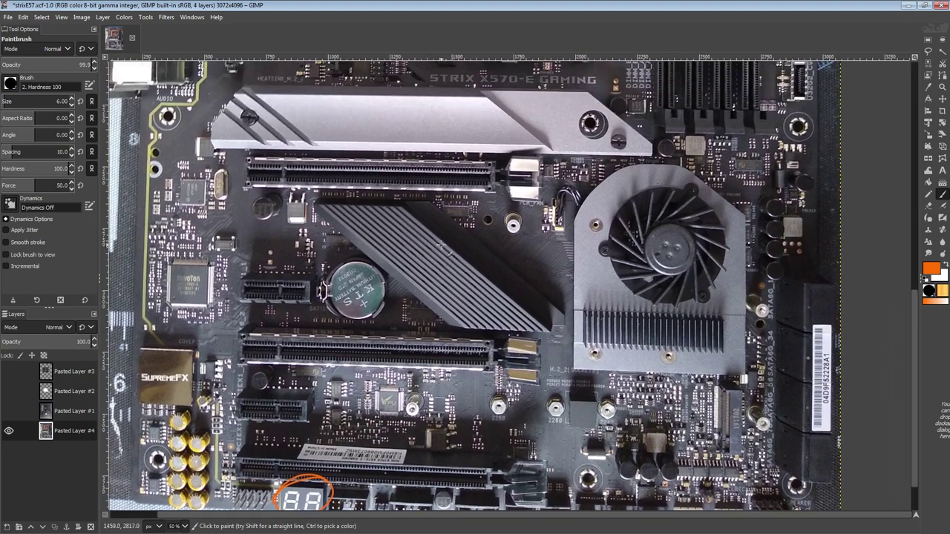
scroll(443, 212, "up", 7)
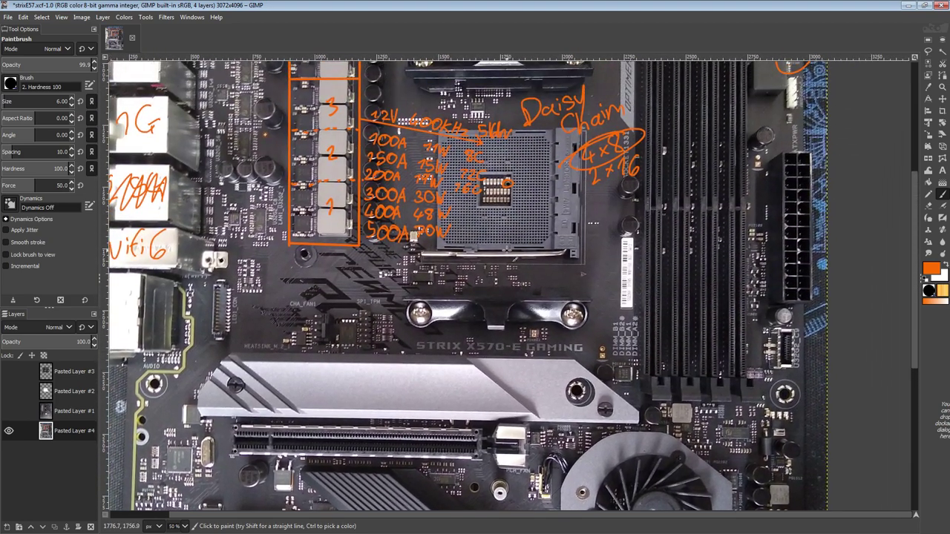
scroll(472, 276, "up", 3)
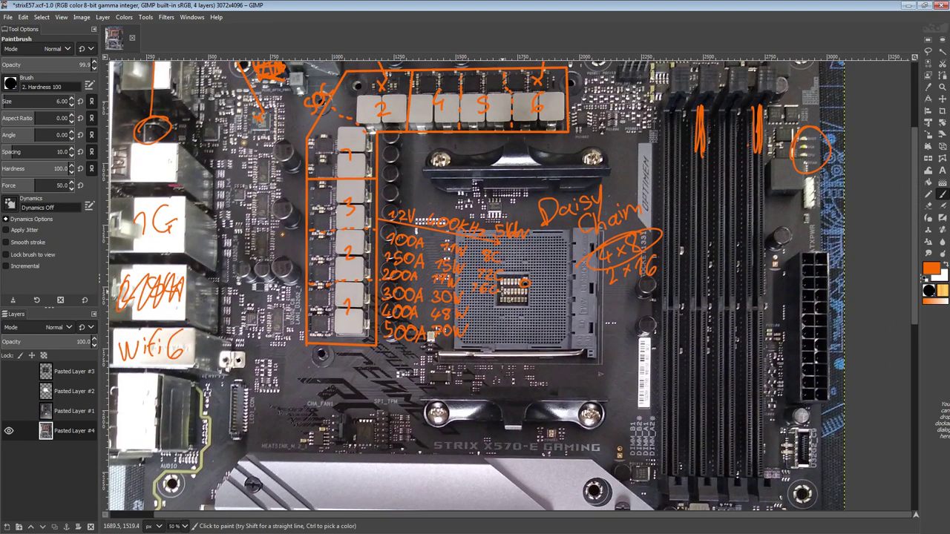
scroll(505, 232, "up", 3)
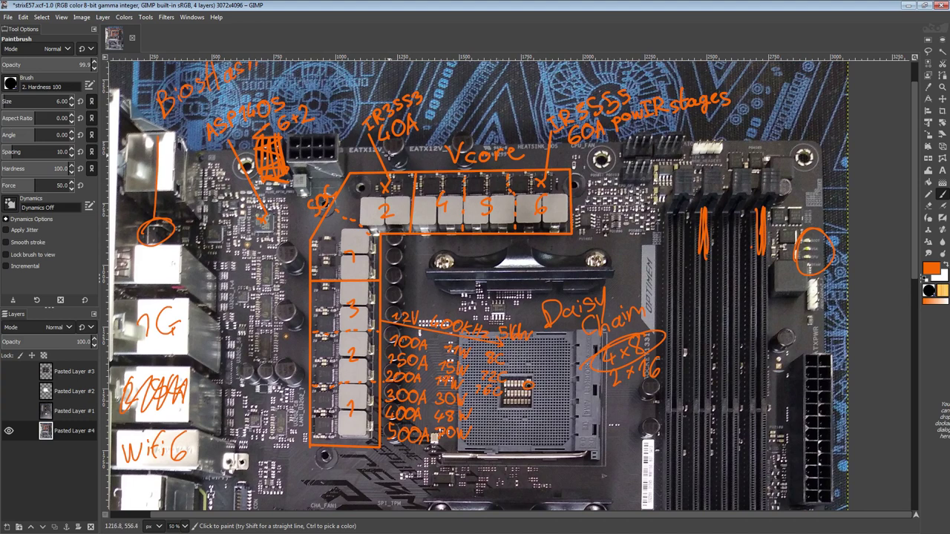
middle_click_drag(392, 159, 372, 34)
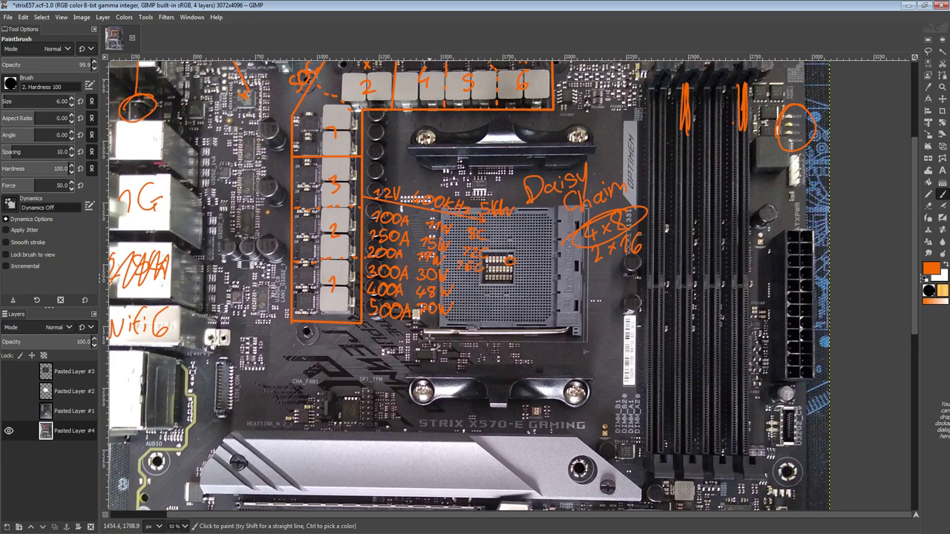
scroll(429, 322, "down", 1, "ctrl")
middle_click_drag(429, 323, 442, 195)
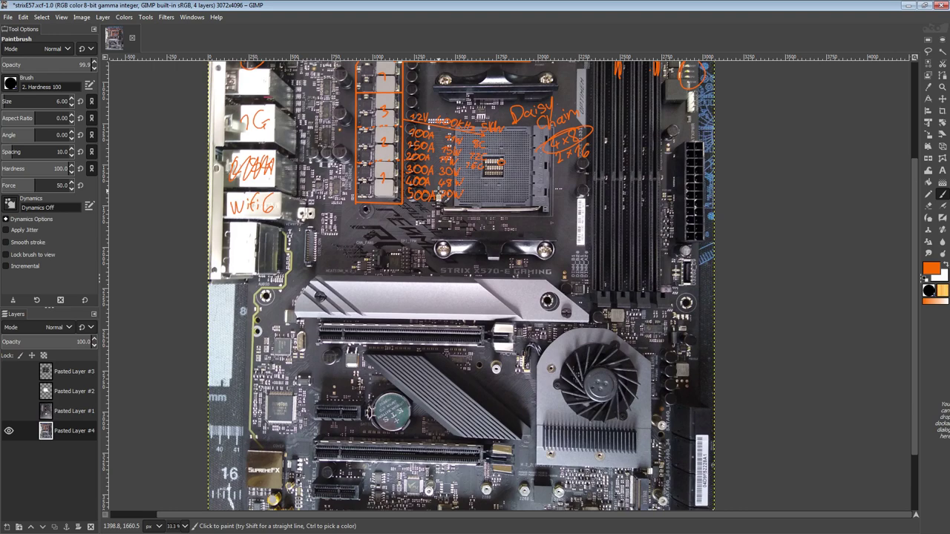
middle_click_drag(486, 173, 509, 87)
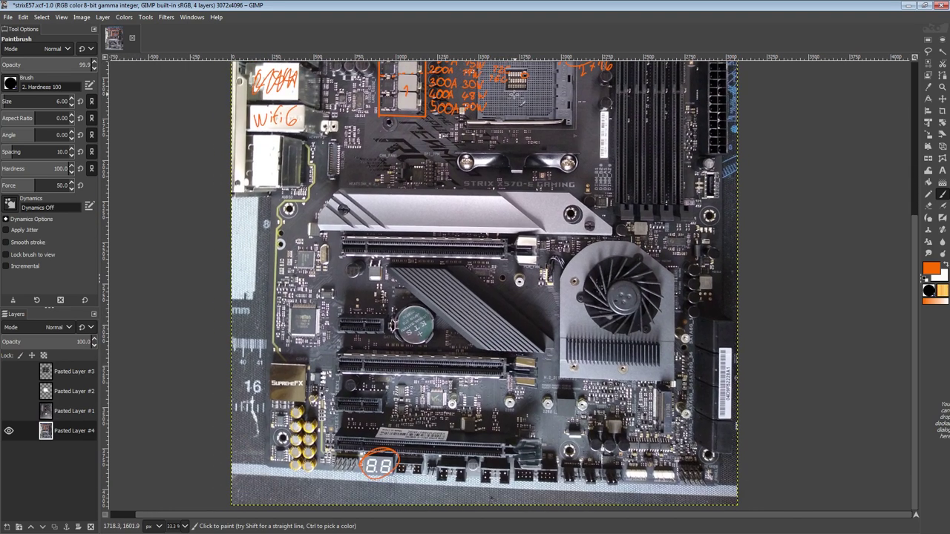
middle_click_drag(554, 146, 513, 243)
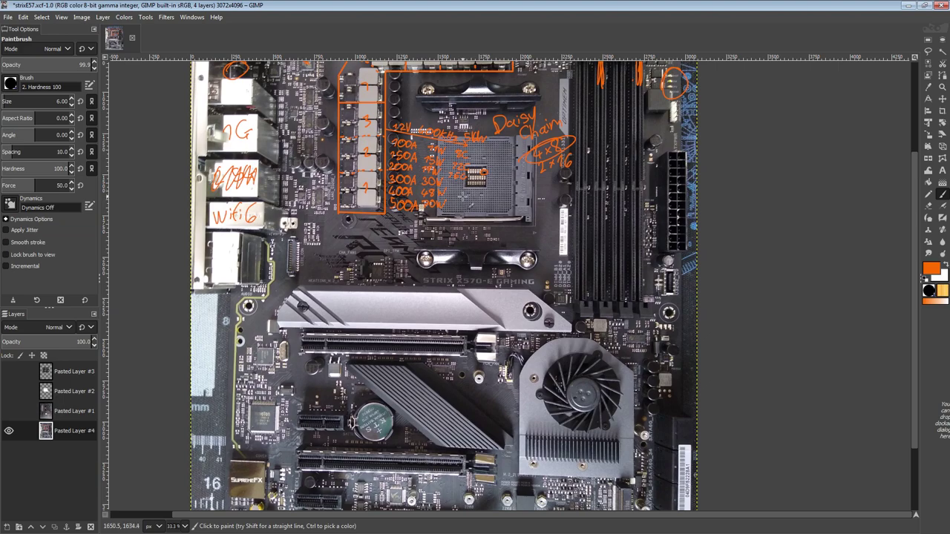
middle_click_drag(558, 219, 553, 62)
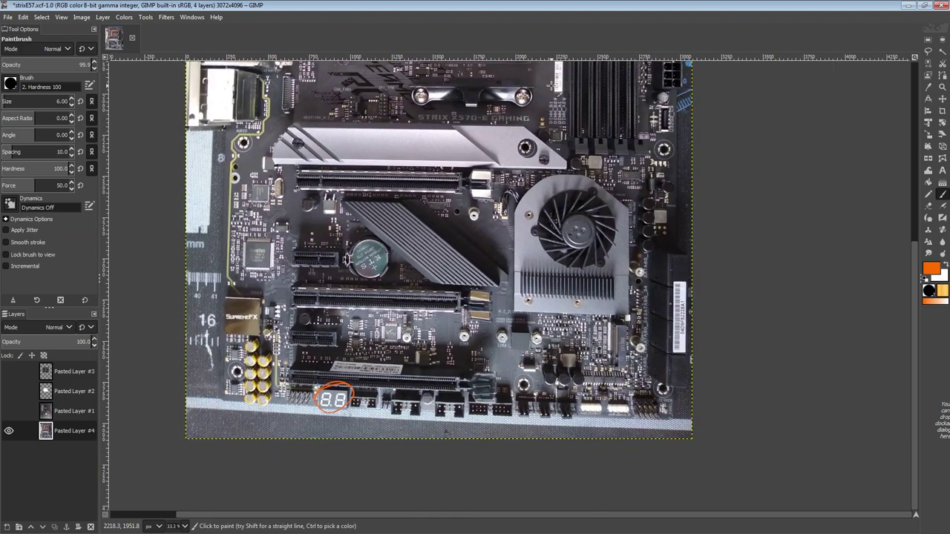
- Draw a short stroke near the circled debug display at the board's lower edge, and undo it
scroll(449, 236, "up", 2, "ctrl")
middle_click_drag(345, 401, 456, 241)
mouse_move(410, 314)
left_mouse_down()
mouse_move(359, 312)
mouse_move(376, 299)
left_mouse_up()
key("ctrl+z")
- Examine the annotated VRM, rear ports, CPU socket and memory slots on the board photo, and switch to the Move tool
scroll(566, 219, "down", 1, "ctrl")
mouse_move(566, 218)
middle_mouse_down()
mouse_move(395, 290)
mouse_move(320, 524)
middle_mouse_up()
middle_click_drag(314, 77, 458, 234)
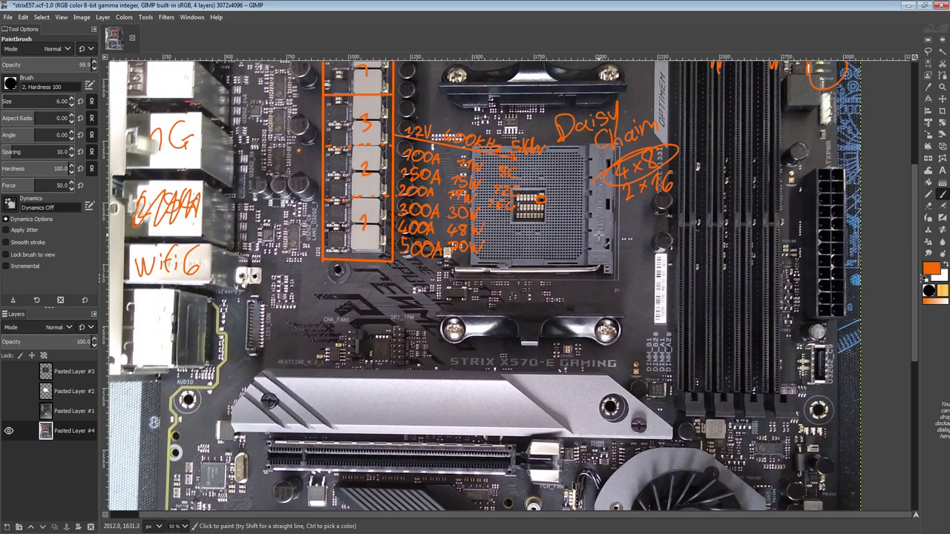
middle_click_drag(507, 219, 446, 400)
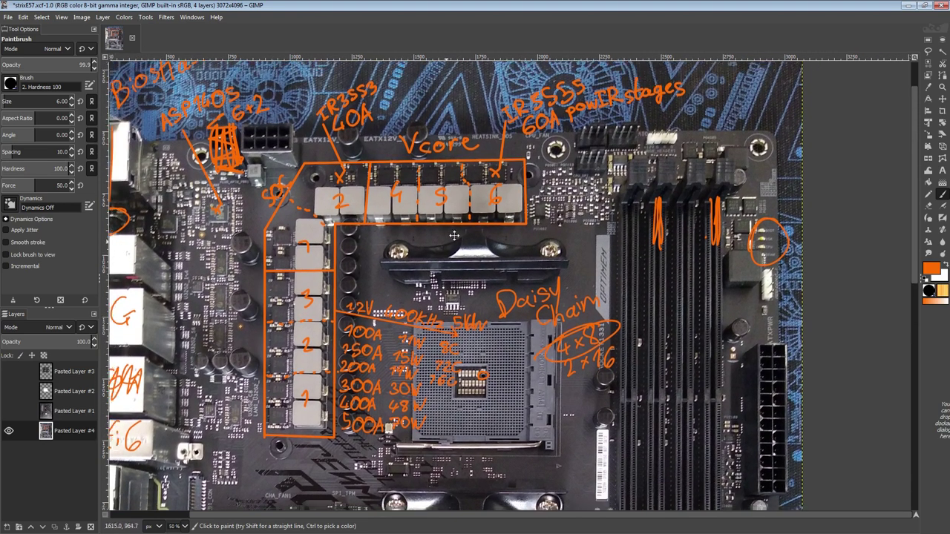
middle_click_drag(262, 350, 387, 361)
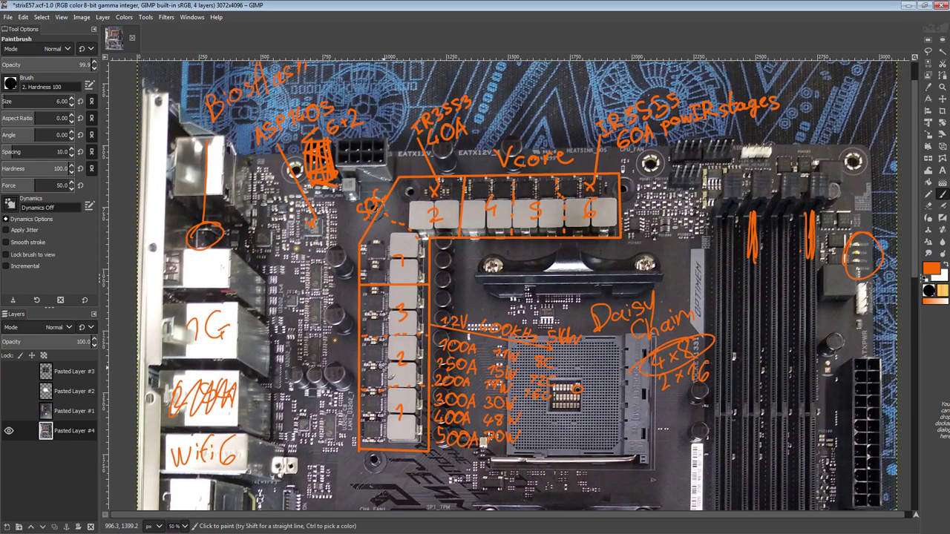
scroll(504, 223, "down", 2, "ctrl")
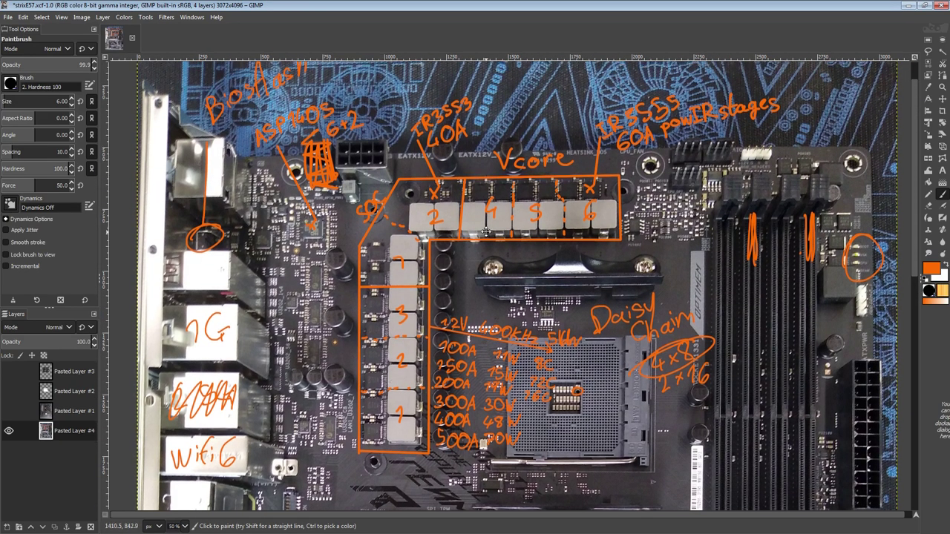
scroll(495, 241, "down", 1, "ctrl")
middle_click_drag(495, 241, 478, 163)
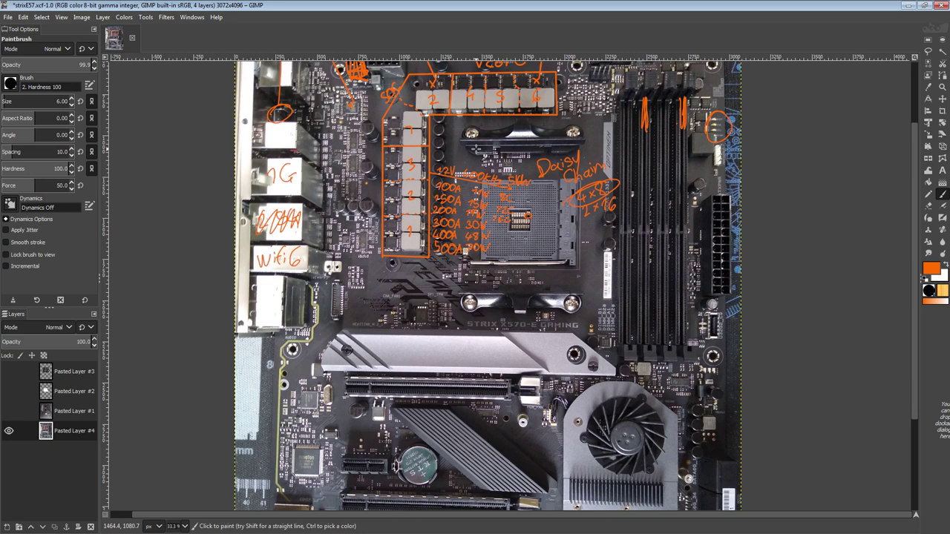
key("m")
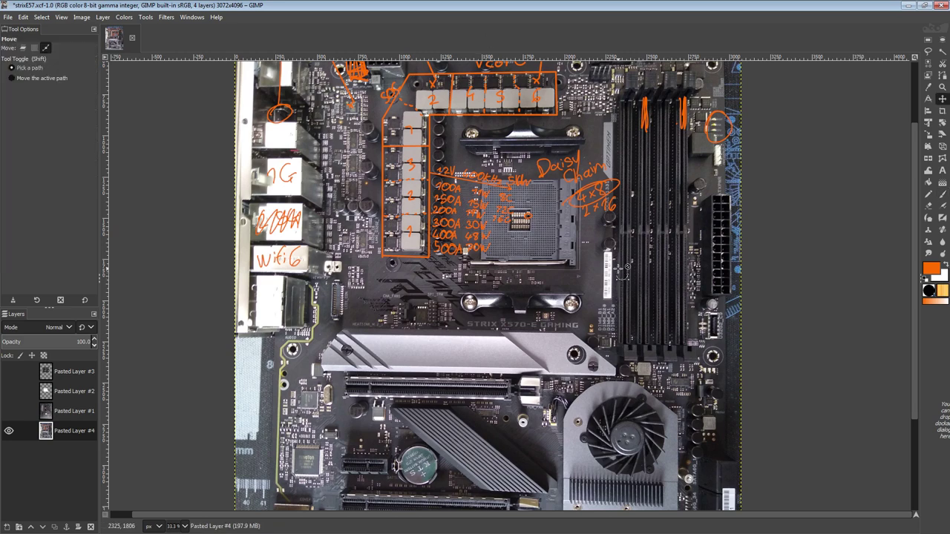